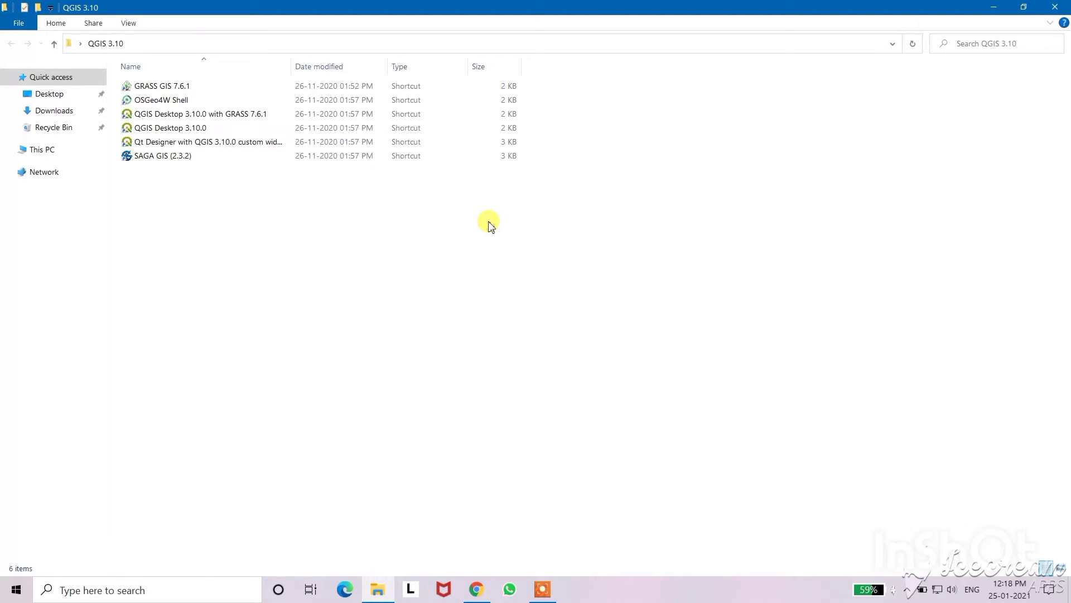
- Launch QGIS Desktop 3.10.0 with GRASS 7.6.1 and create a new empty project from the WGS 84 template
double_click(215, 115)
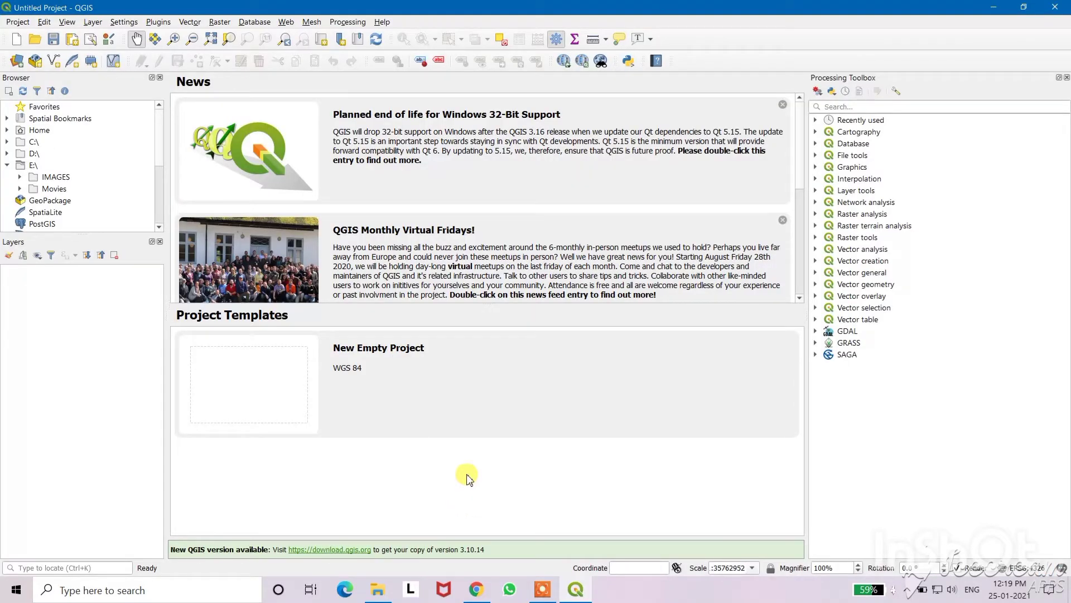
click(387, 357)
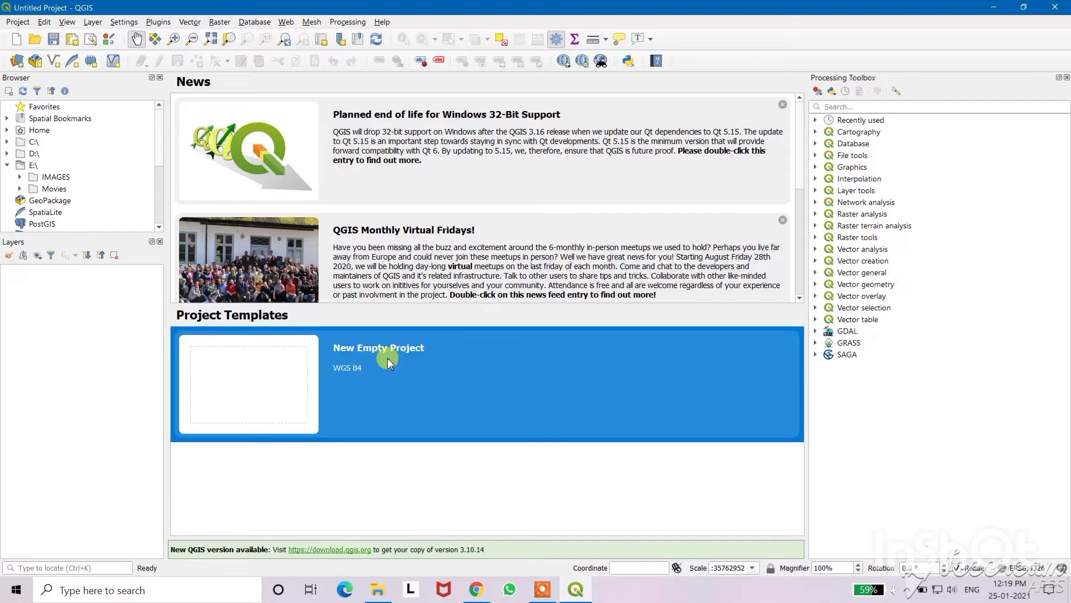
double_click(435, 368)
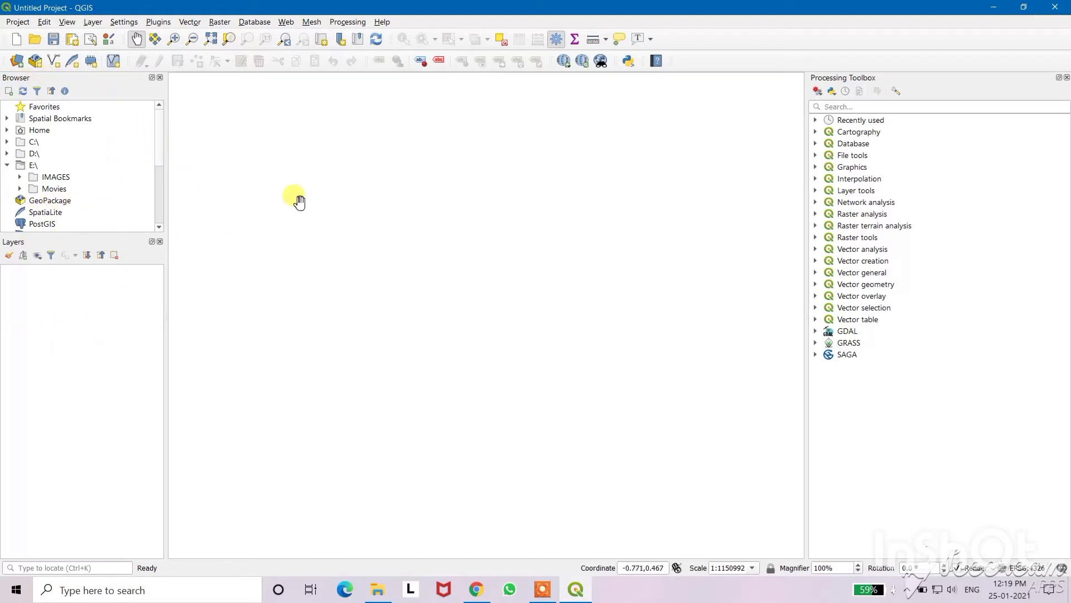
click(67, 22)
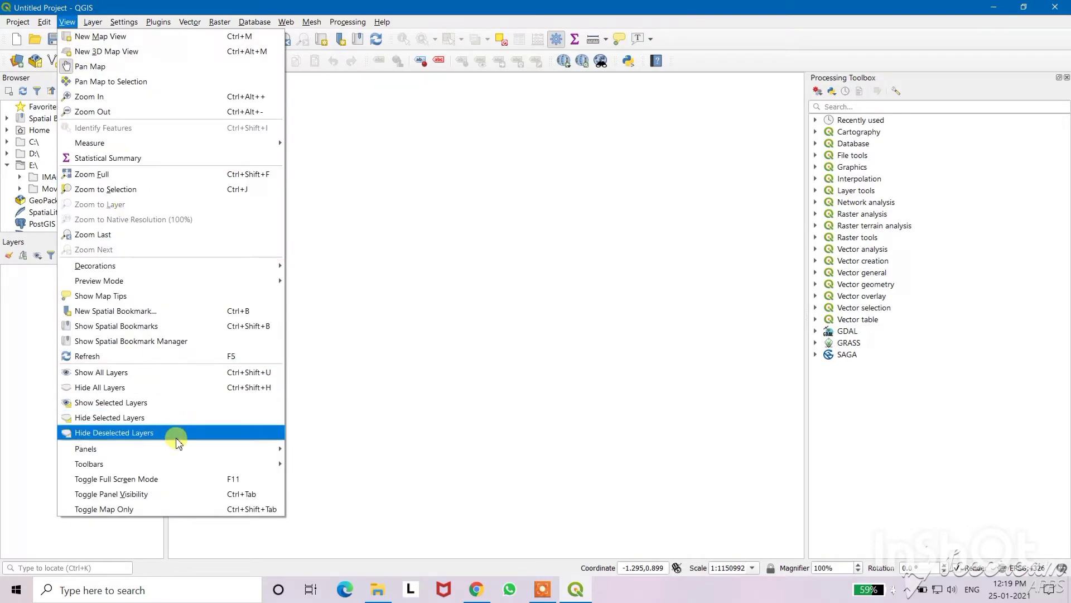
mouse_move(177, 444)
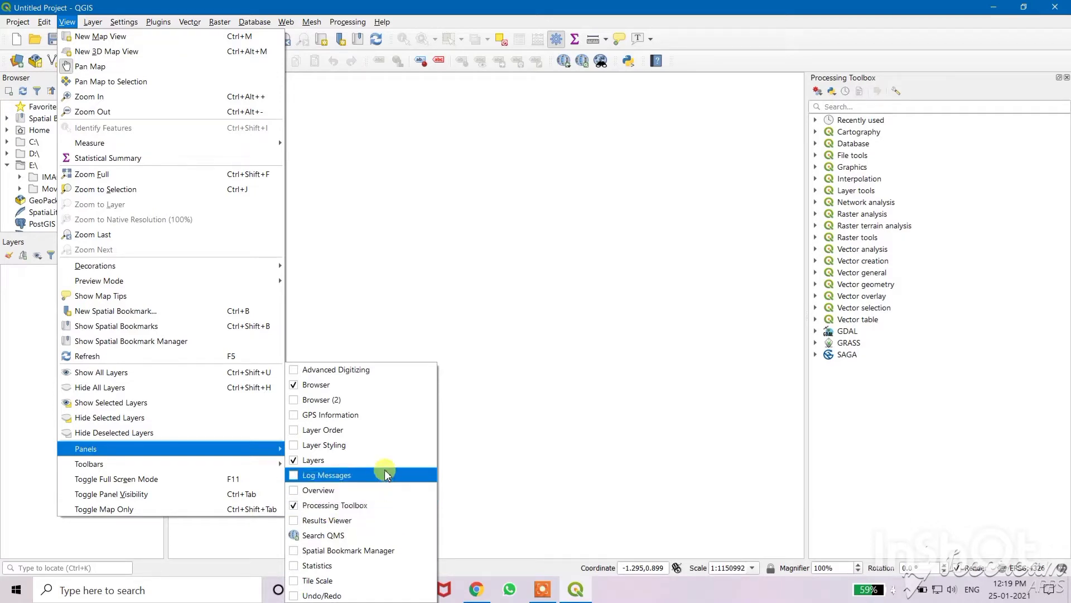
key(Escape)
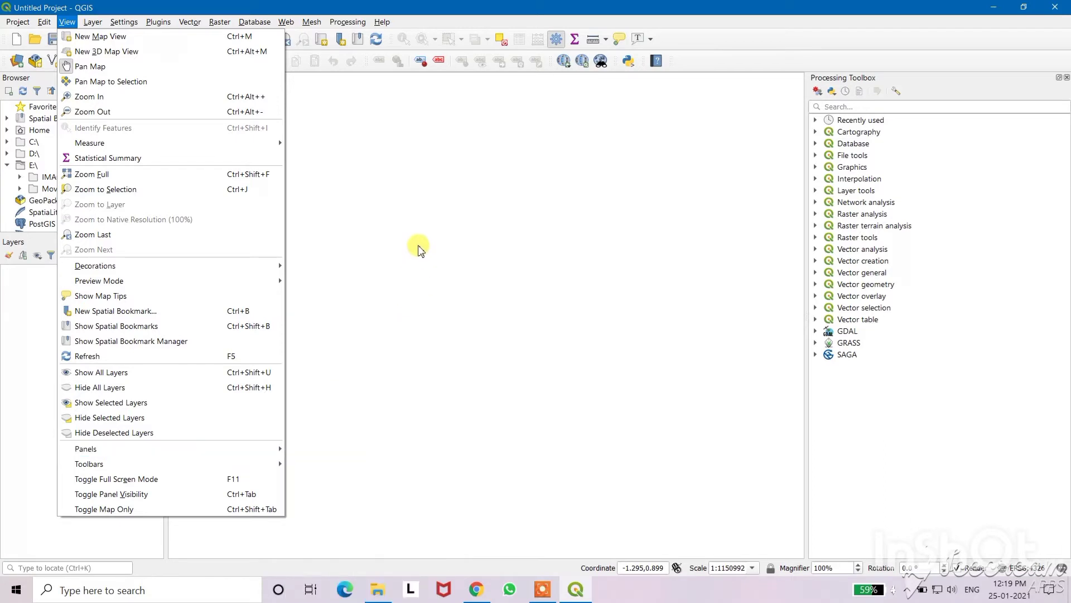
key(Escape)
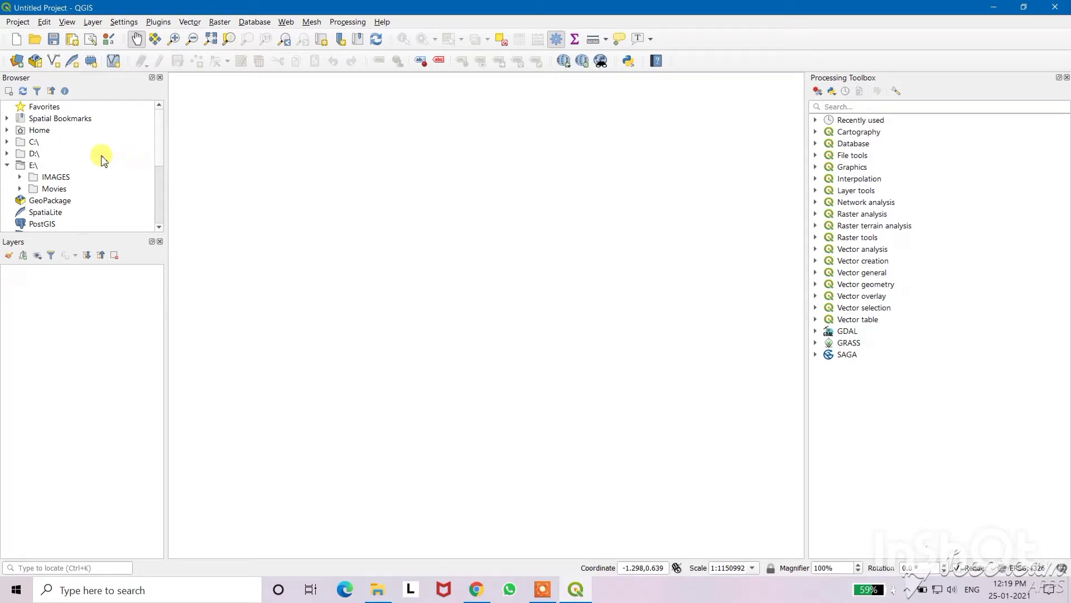
- Add digital_elevation_model.tif from the Raster folder inside the Intro to QGIS 3 data to the map
double_click(48, 130)
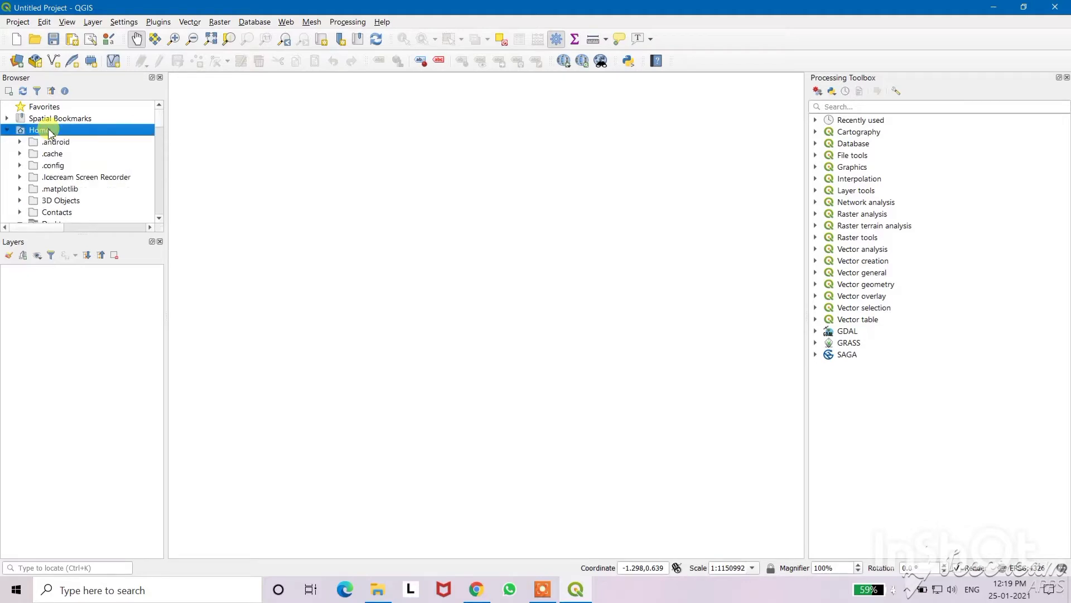
scroll(86, 162, down, 1)
scroll(86, 162, down, 2)
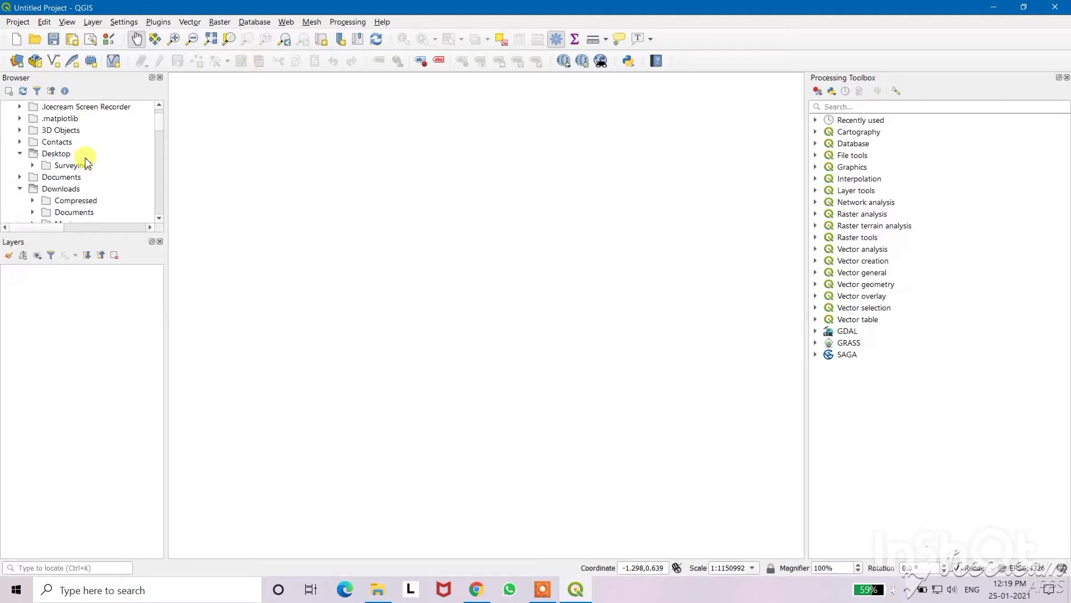
scroll(87, 162, down, 2)
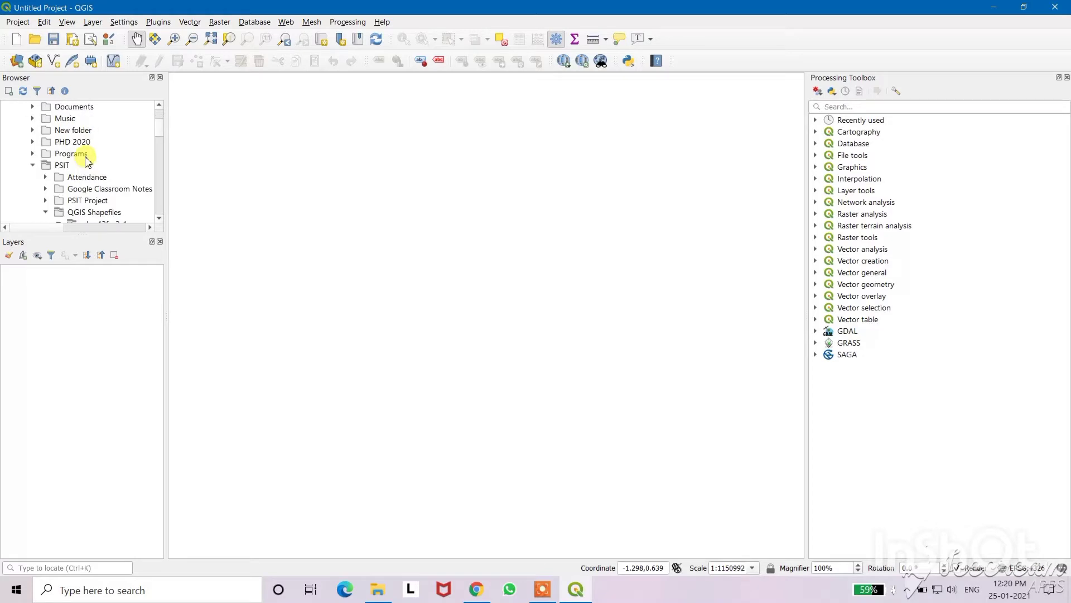
scroll(87, 162, down, 1)
scroll(86, 161, down, 4)
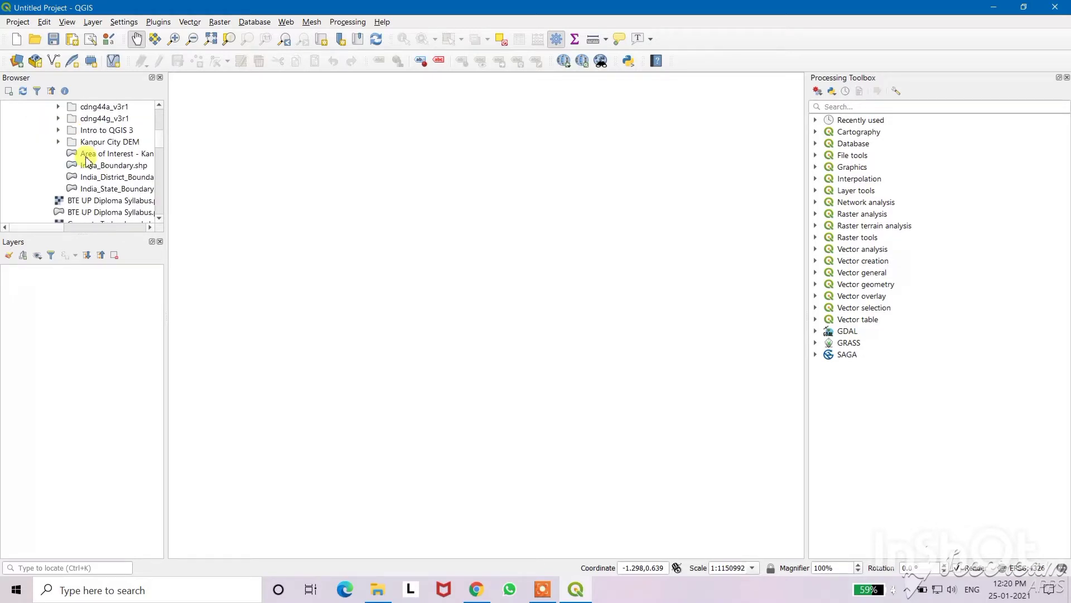
double_click(94, 130)
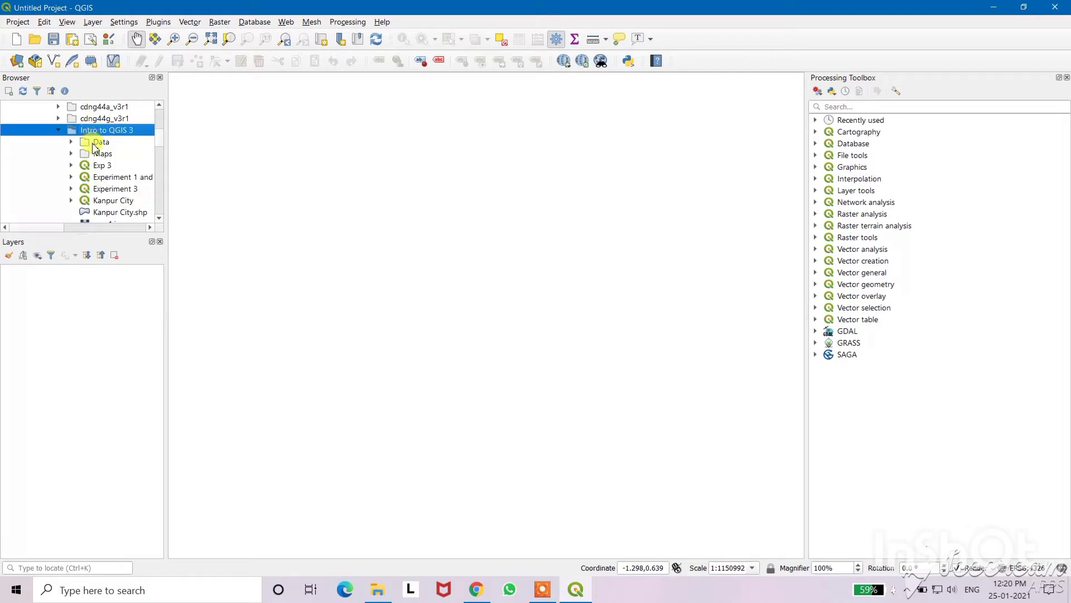
double_click(94, 143)
double_click(93, 167)
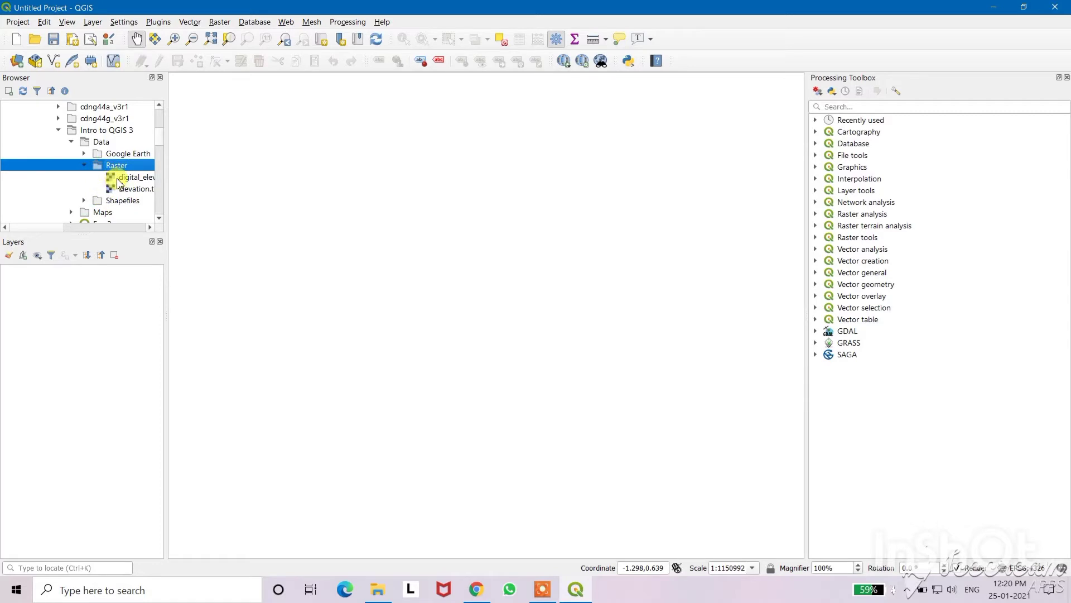
drag(43, 226, 72, 226)
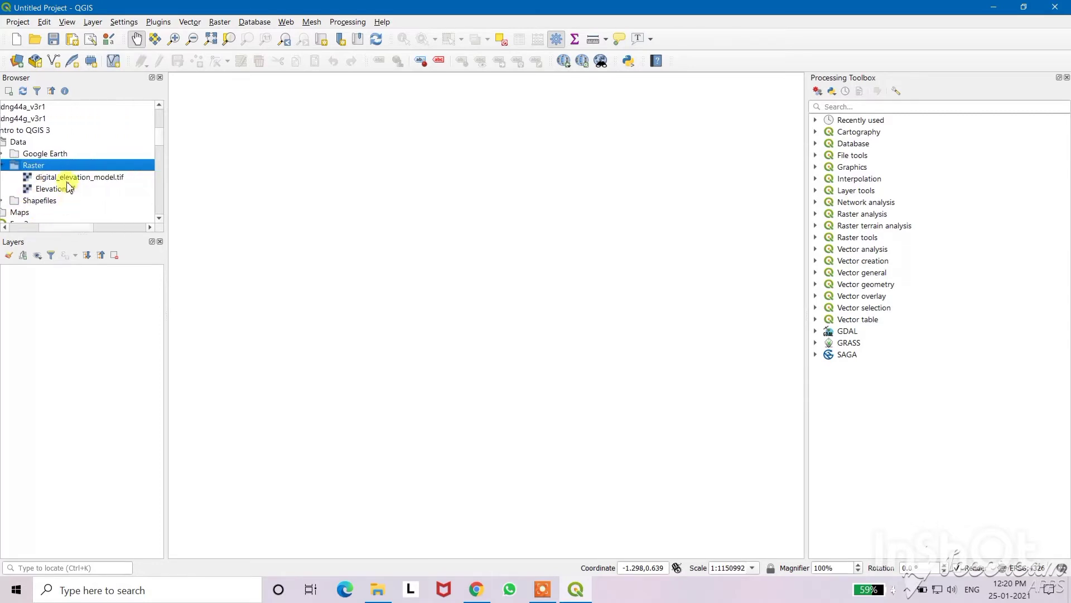
drag(67, 177, 282, 178)
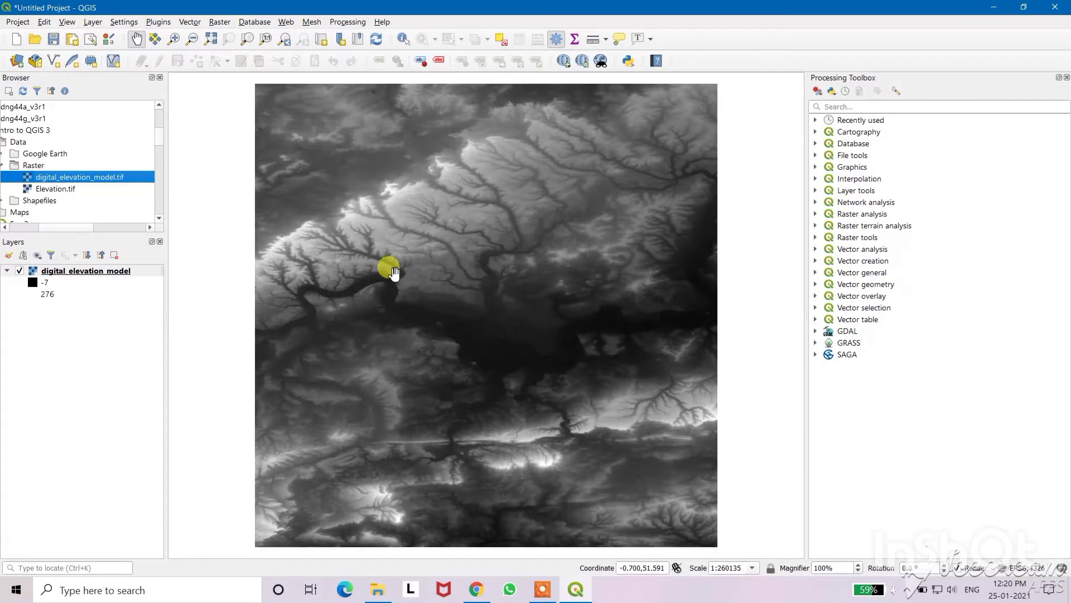
- Add area_of_interest.shp from the Shapefiles folder to the map above the elevation raster
double_click(43, 202)
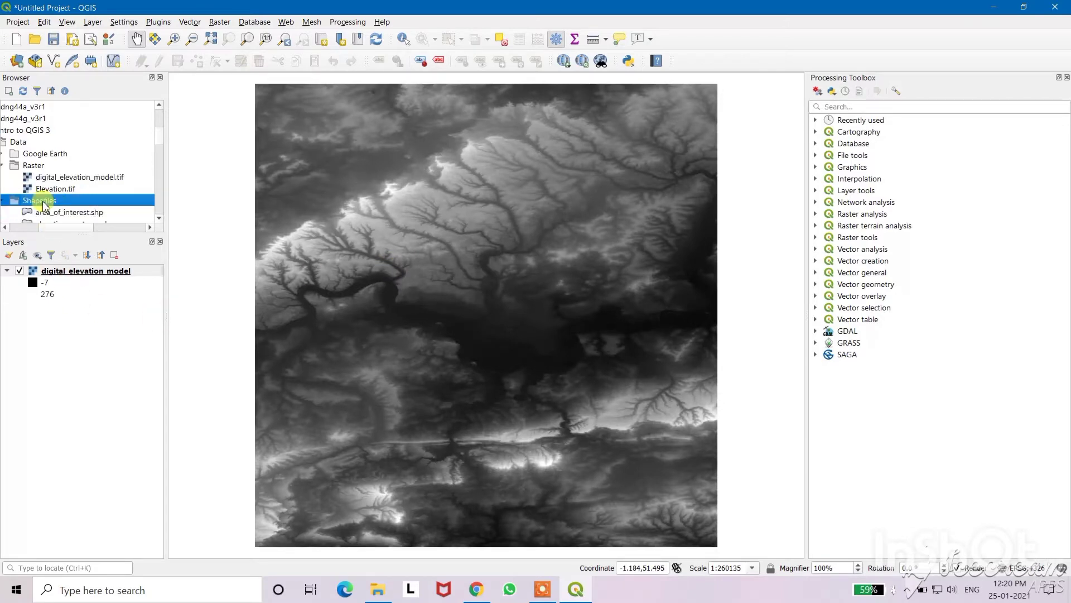
scroll(160, 137, down, 1)
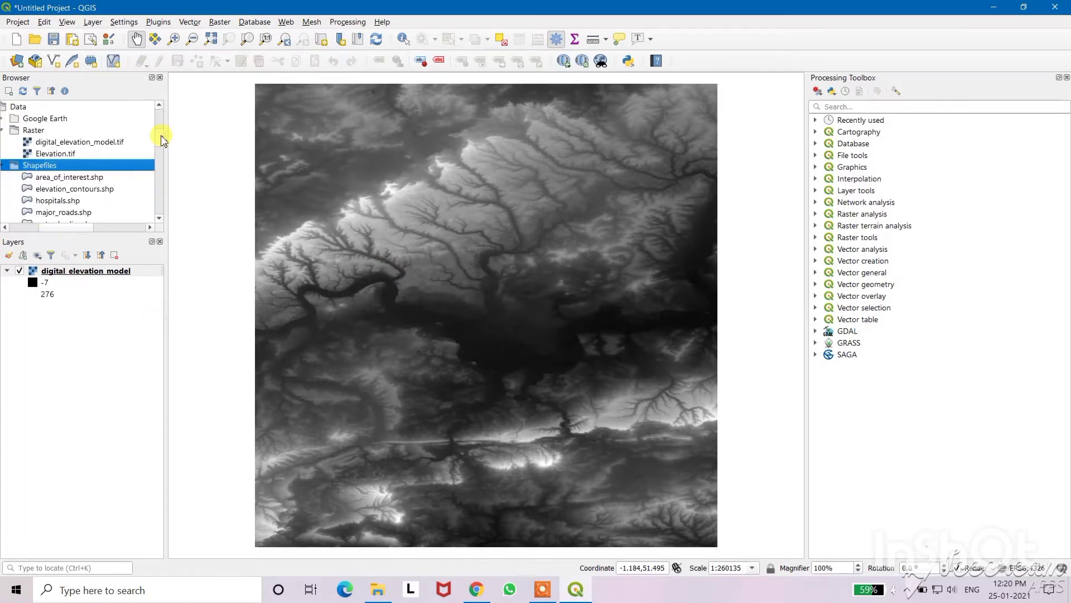
scroll(161, 135, up, 1)
drag(55, 188, 288, 209)
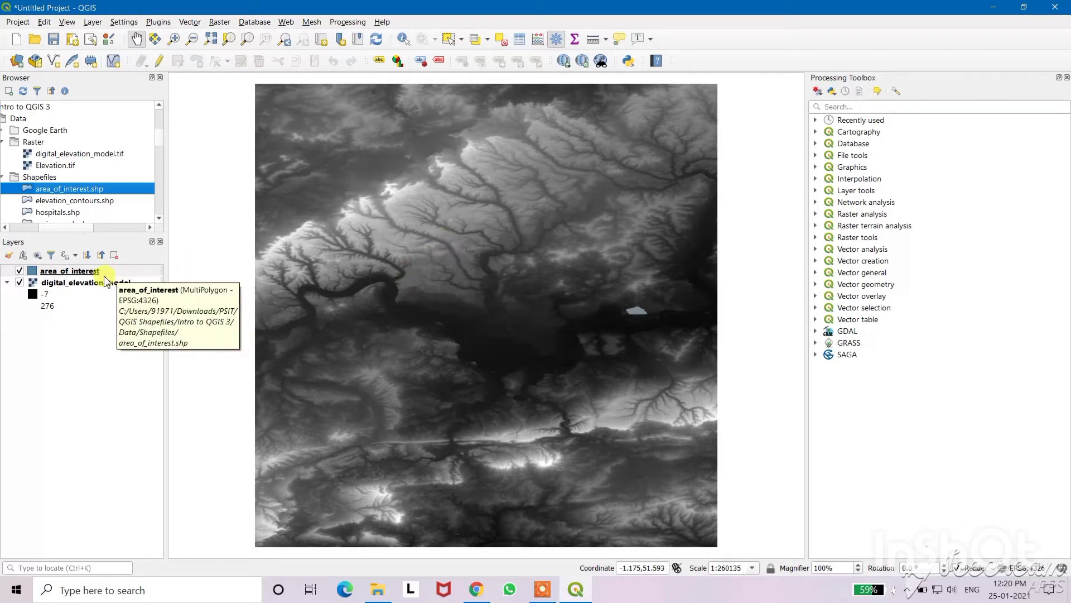
- Style the area_of_interest layer with the outline red symbol preset and apply it
right_click(76, 275)
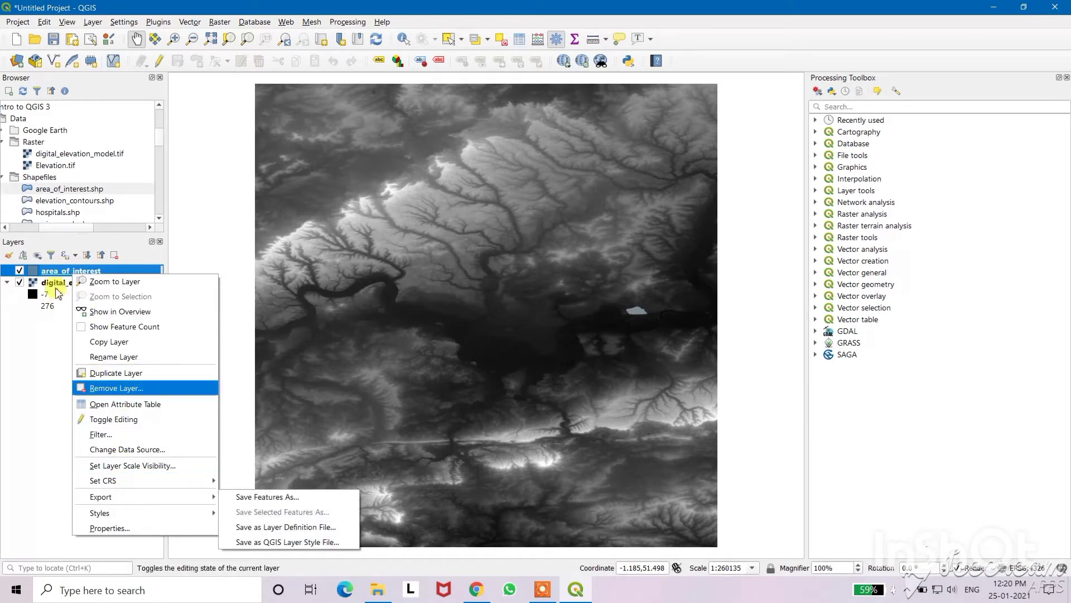
click(110, 528)
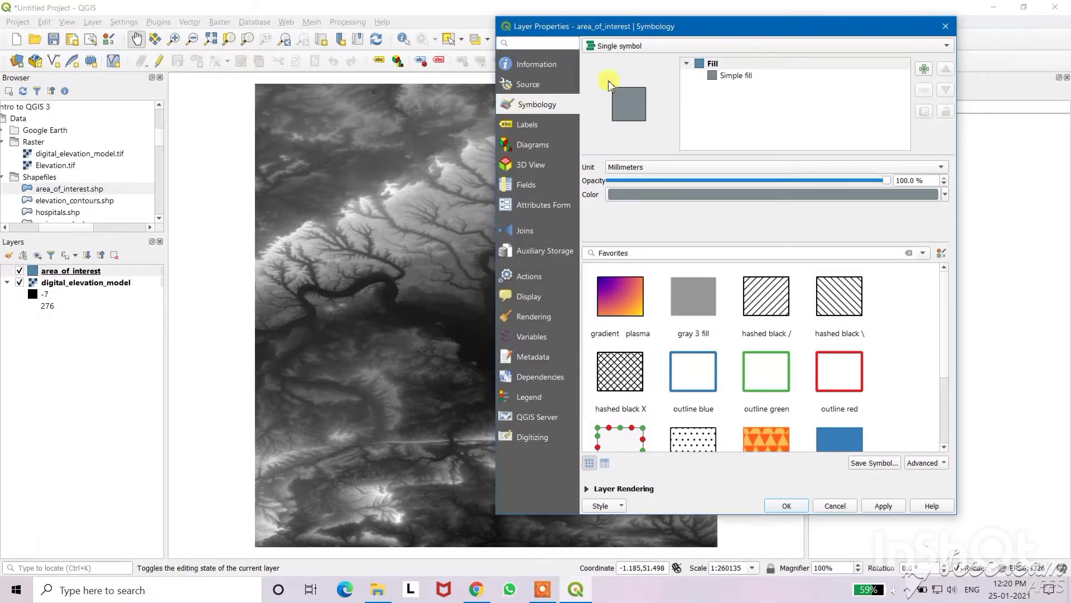
drag(738, 34, 676, 26)
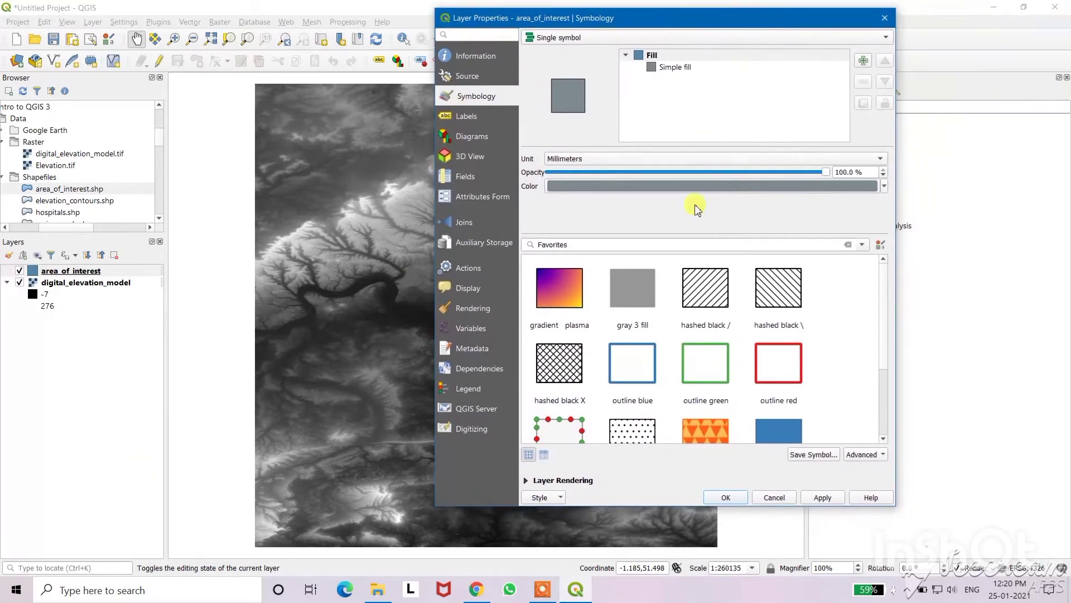
click(779, 364)
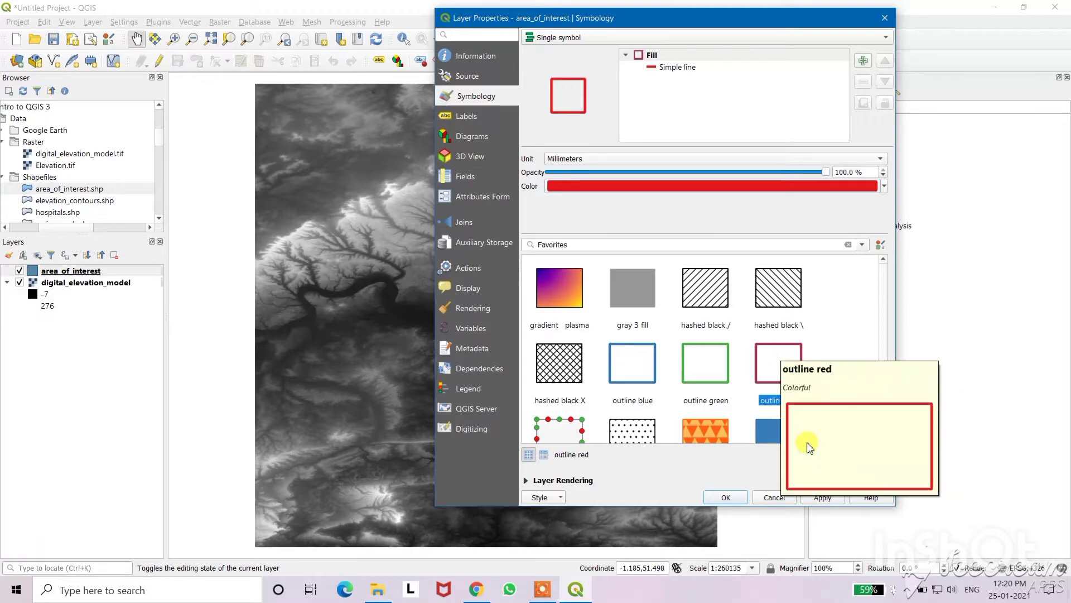
click(821, 500)
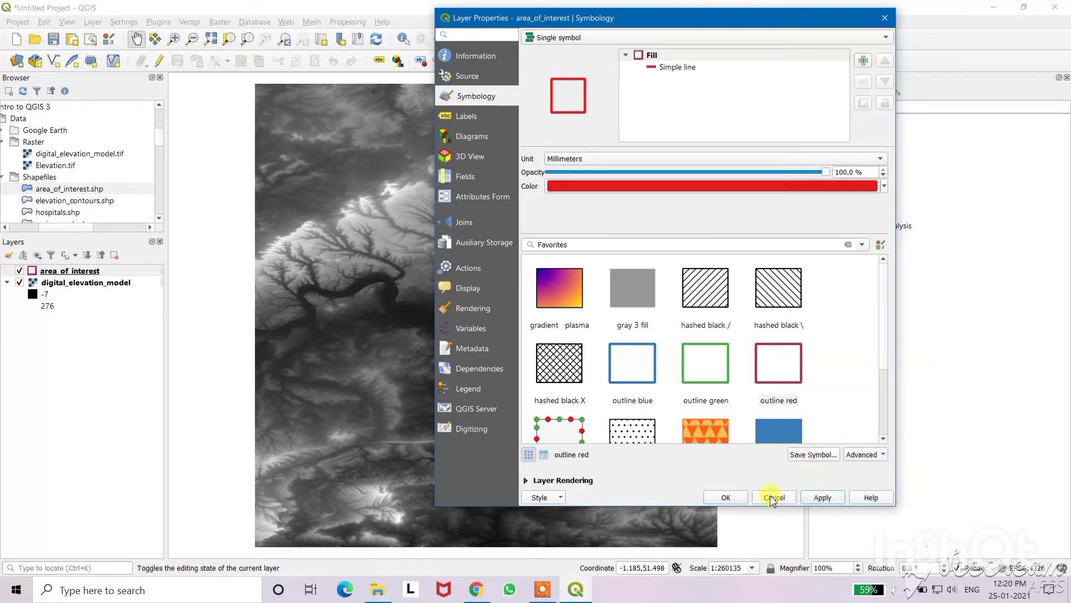
click(726, 497)
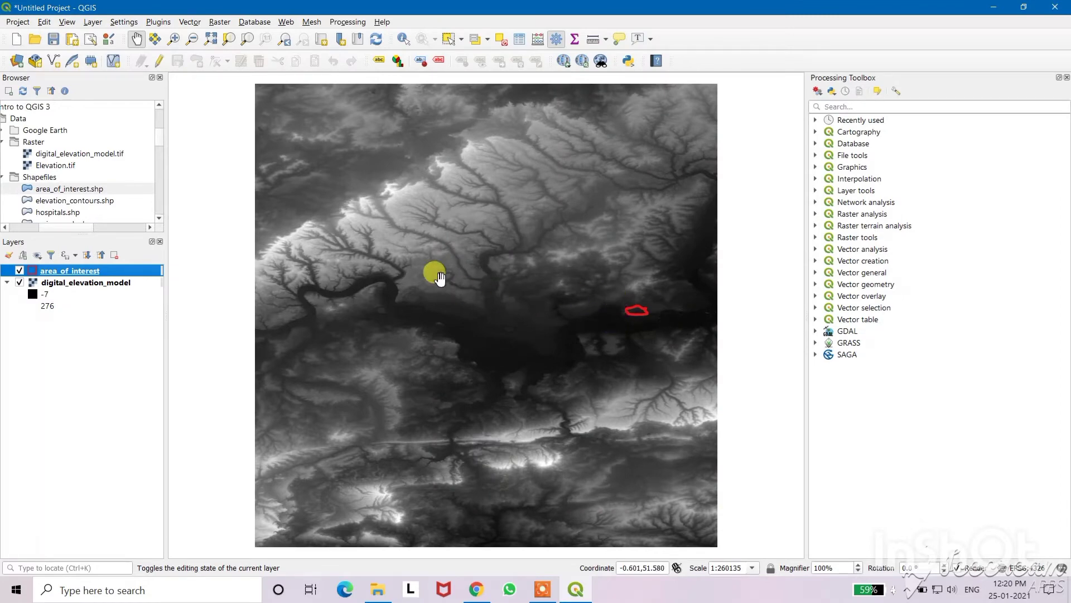
- Set the render type of the digital_elevation_model layer to Singleband pseudocolor in its symbology properties
click(98, 282)
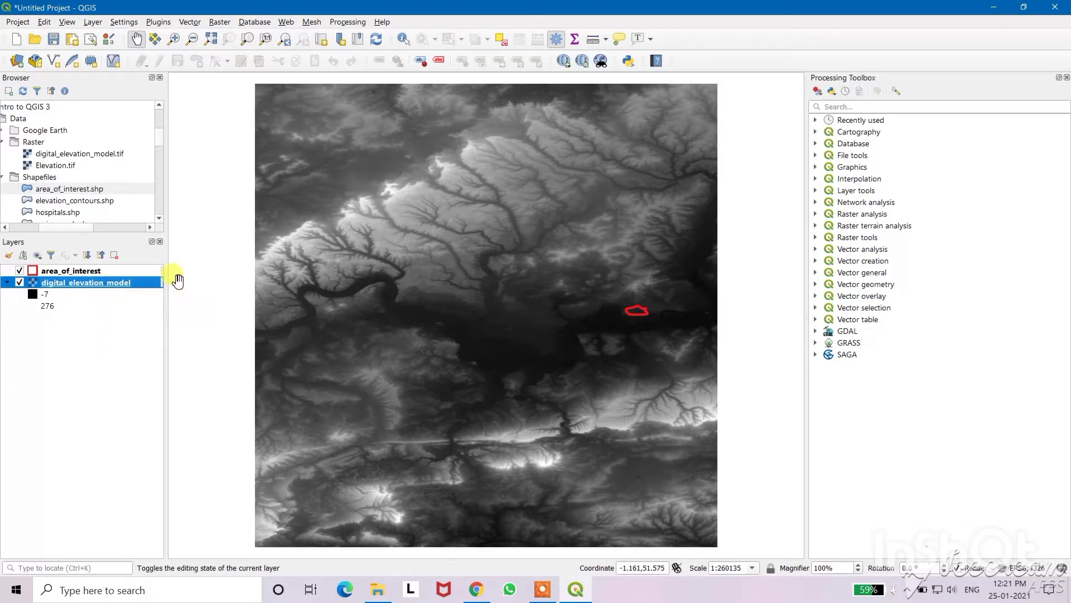
right_click(89, 283)
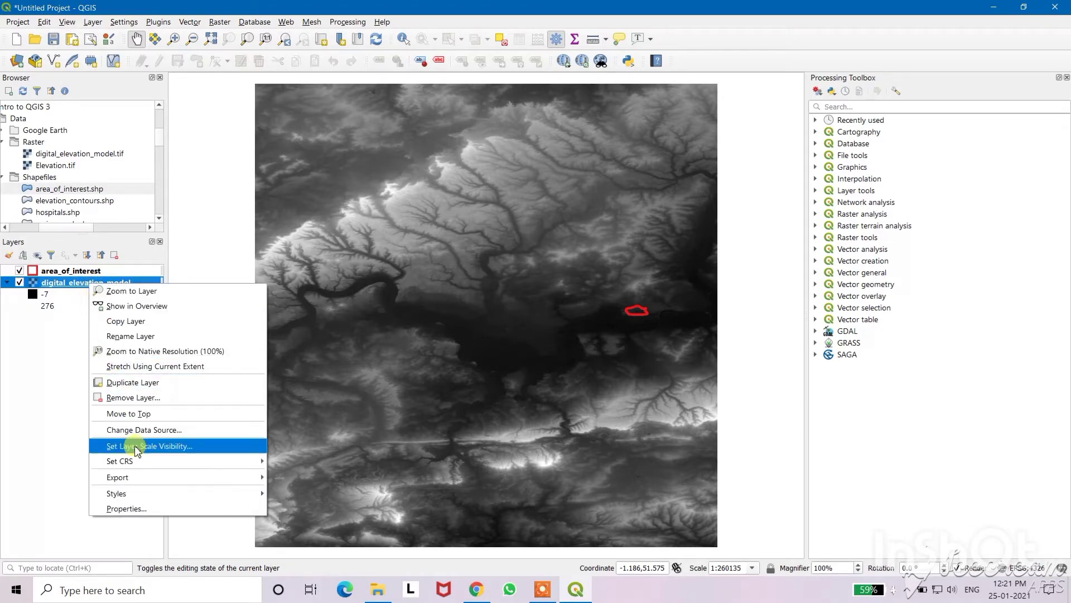
click(124, 508)
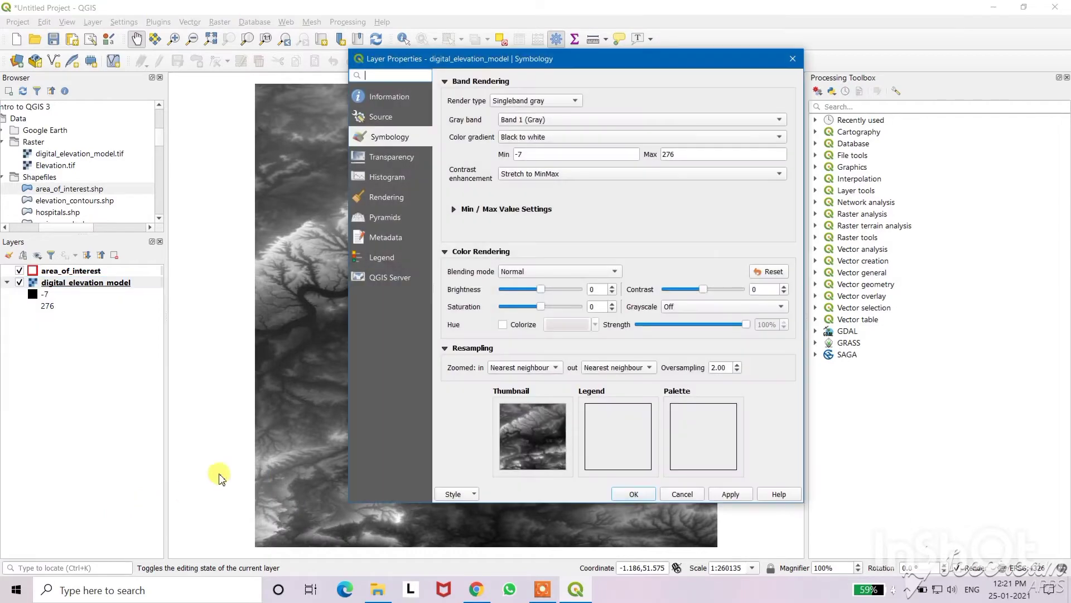
click(570, 102)
click(572, 115)
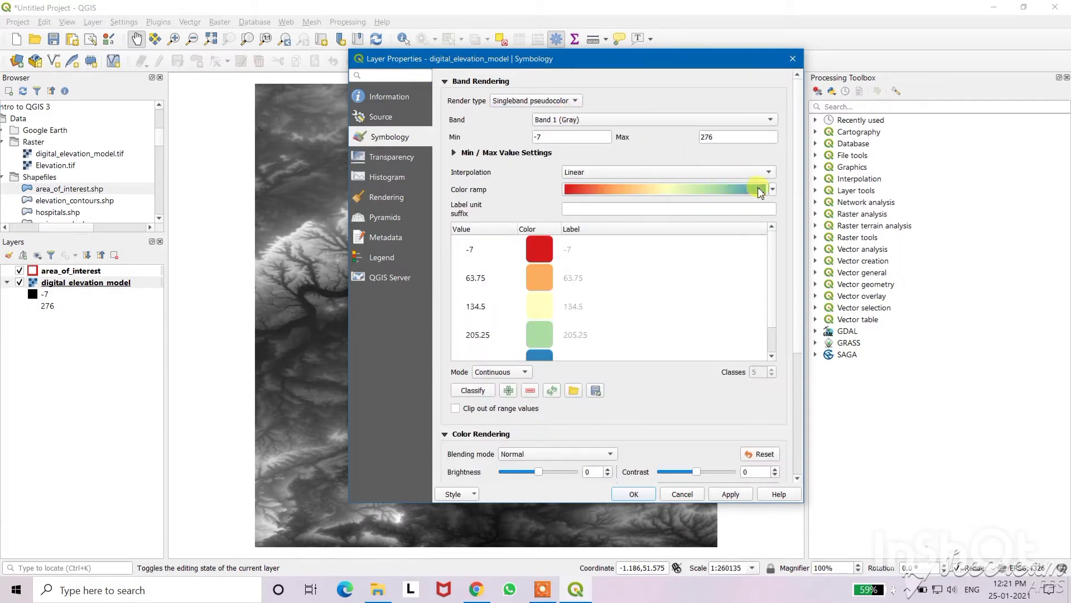
- Create a new color ramp for the elevation raster from the cpt-city catalog, using bcyr from the top cpt palettes
click(773, 190)
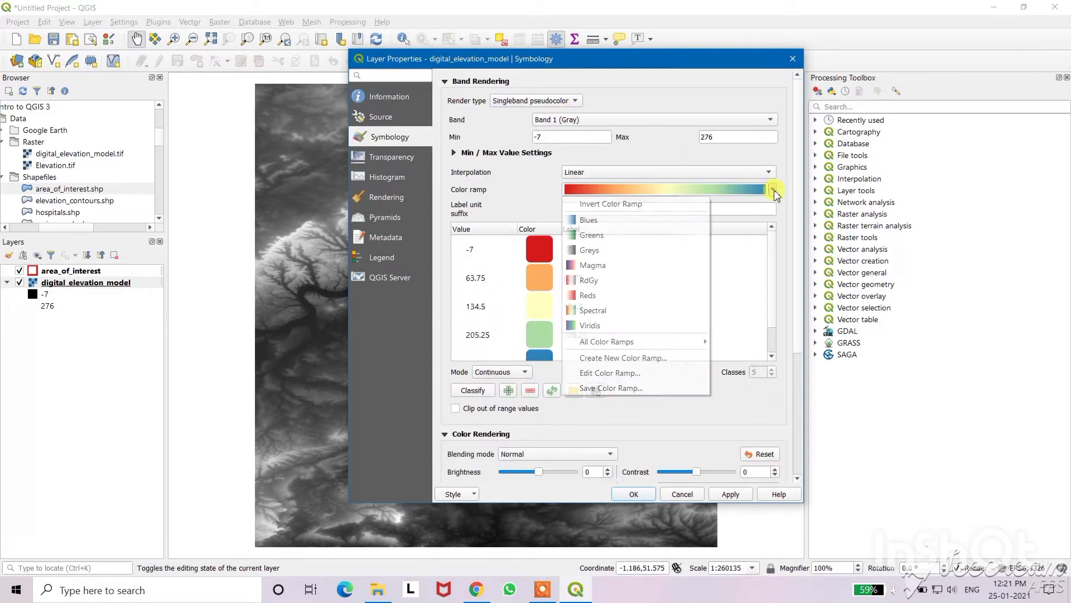
click(669, 358)
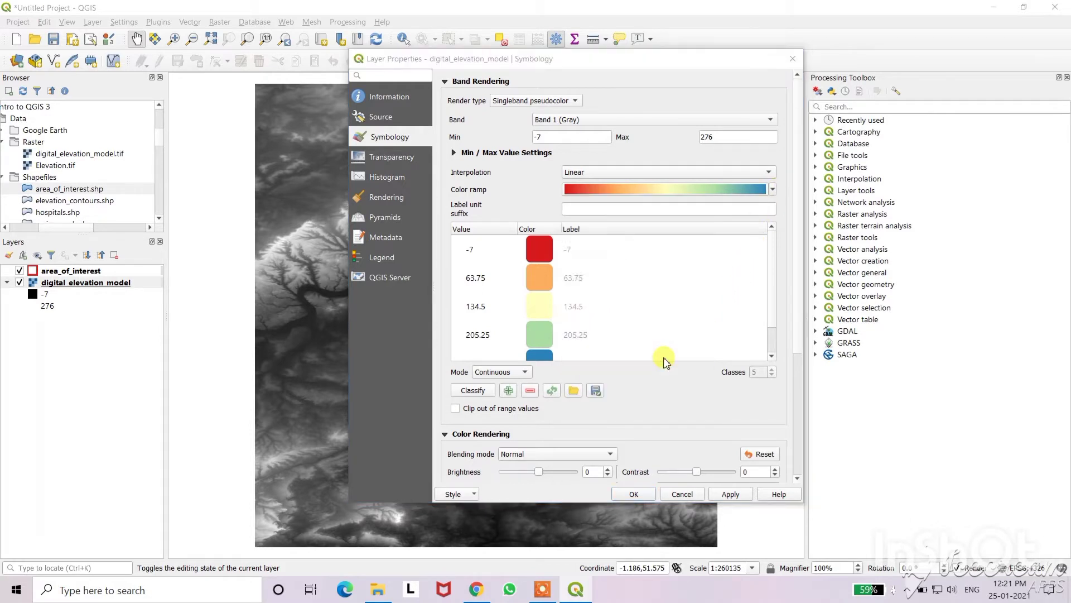
click(593, 285)
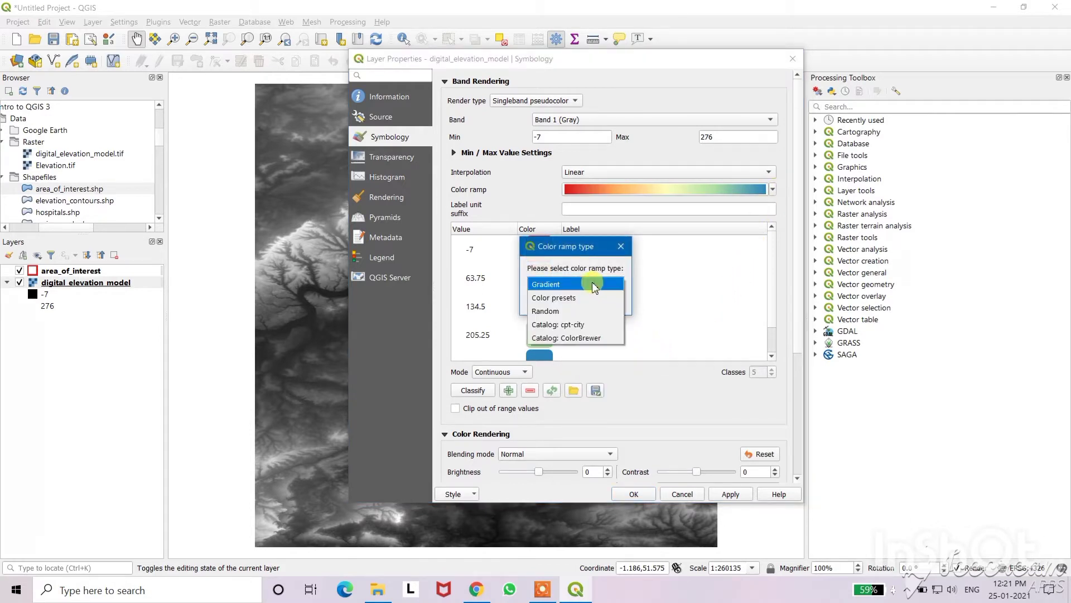
click(594, 333)
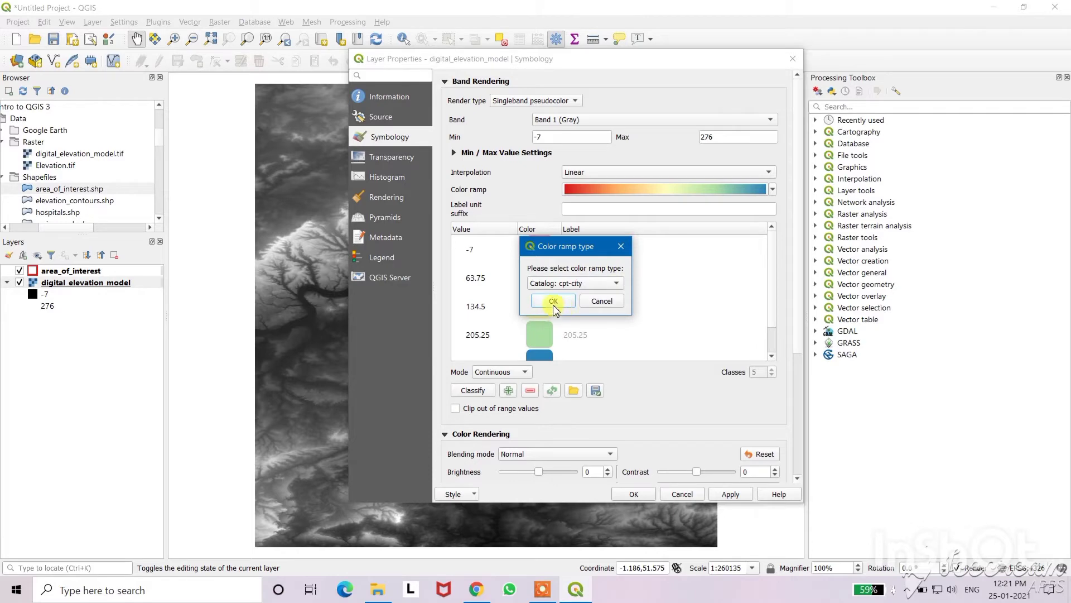
click(564, 301)
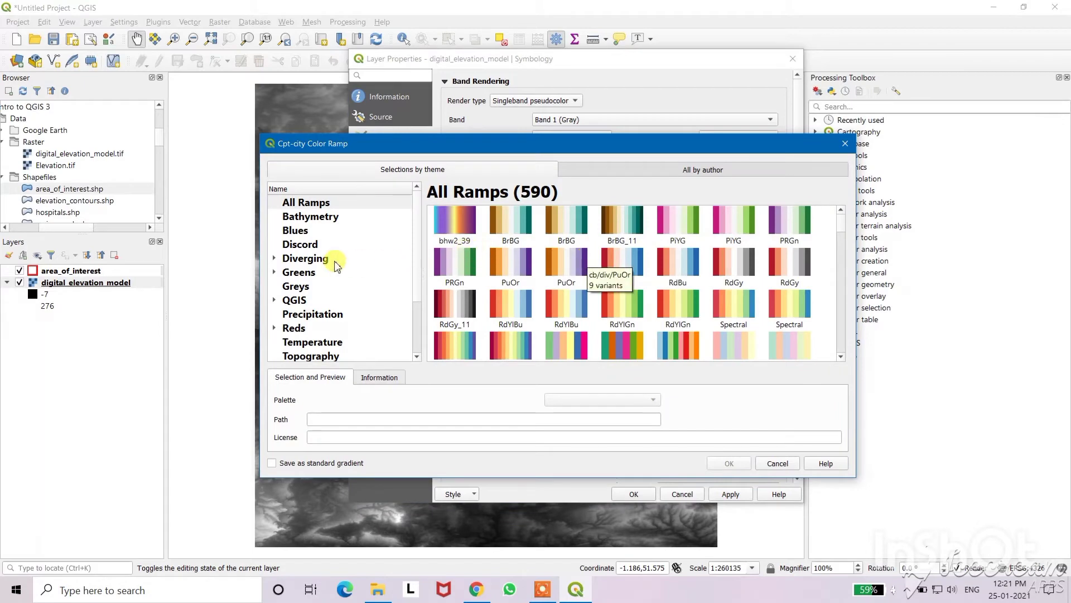
scroll(337, 262, down, 2)
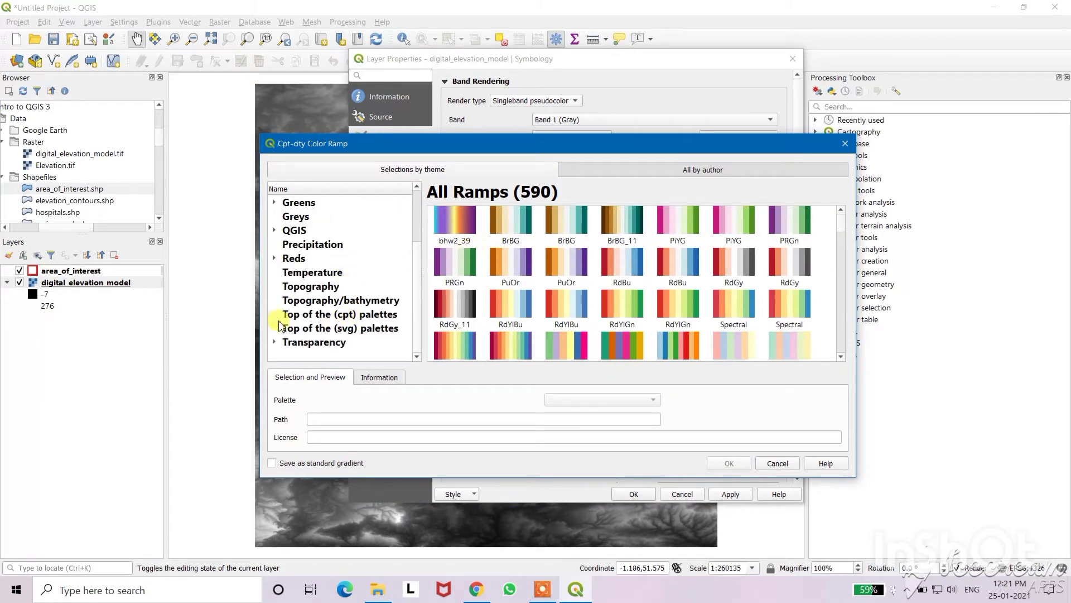
click(337, 315)
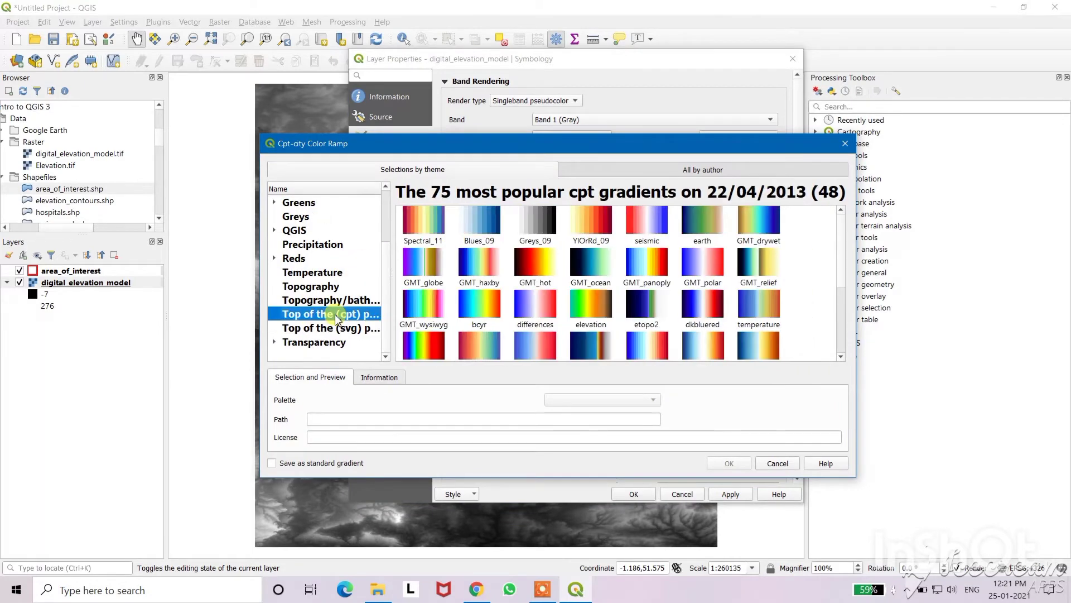
click(477, 313)
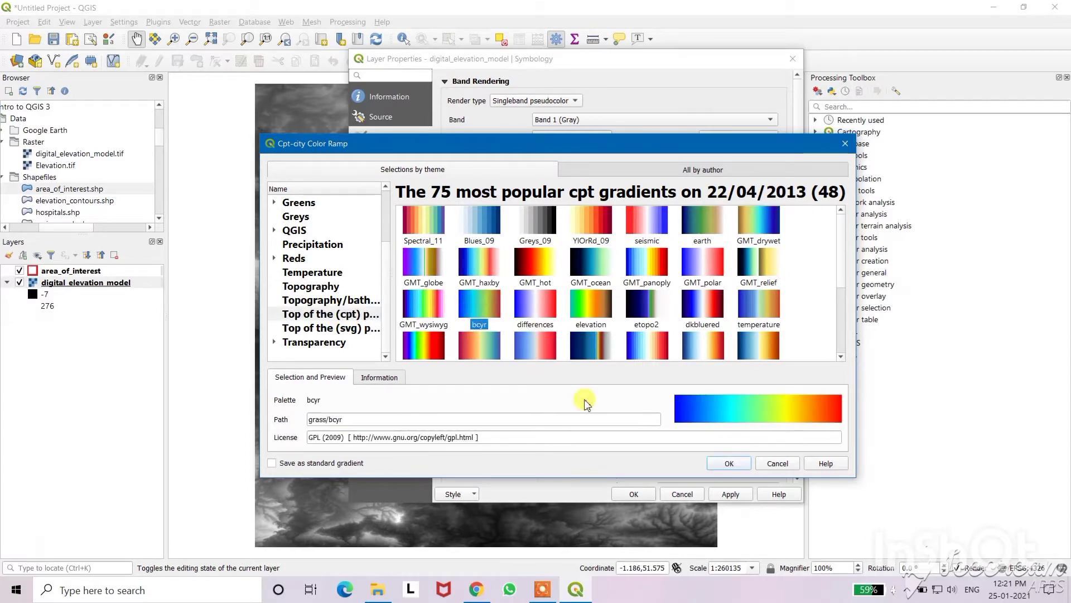
click(726, 463)
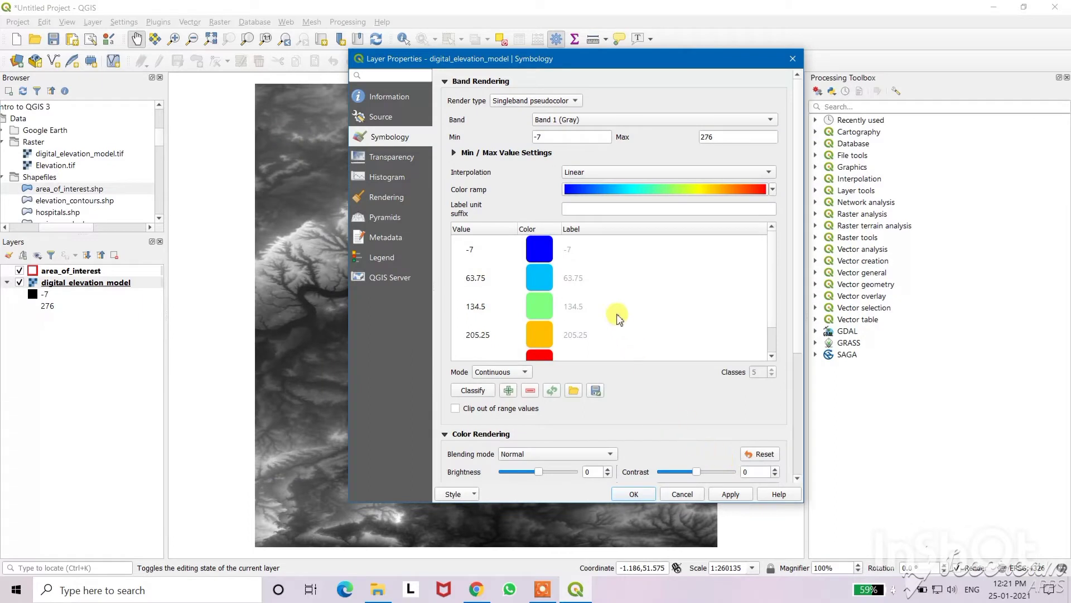
- Classify the elevation raster in Equal Interval mode with 10 classes, and apply the symbology
click(505, 373)
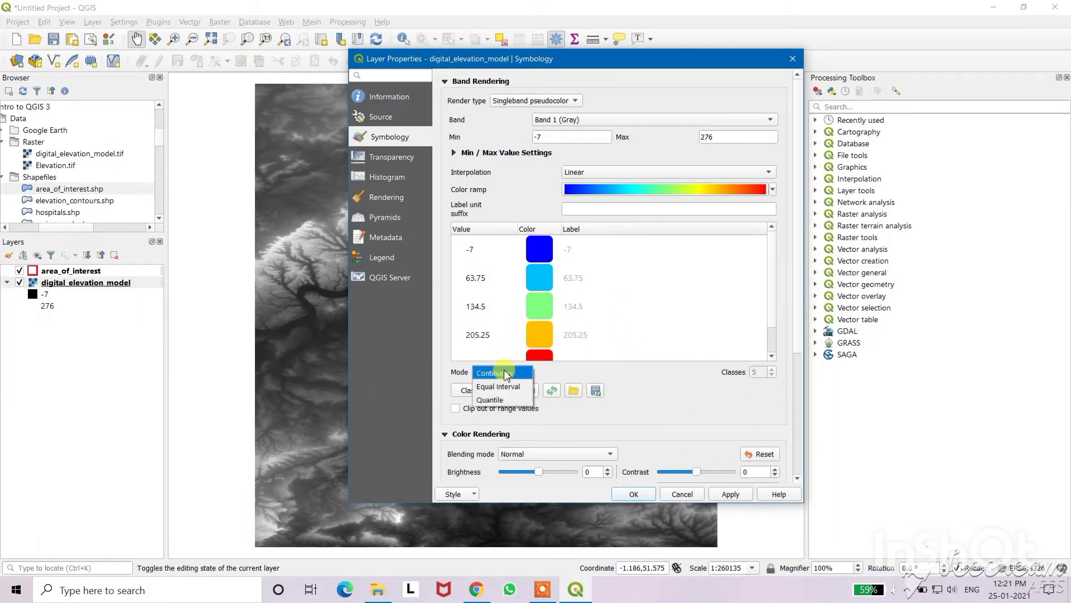
click(504, 386)
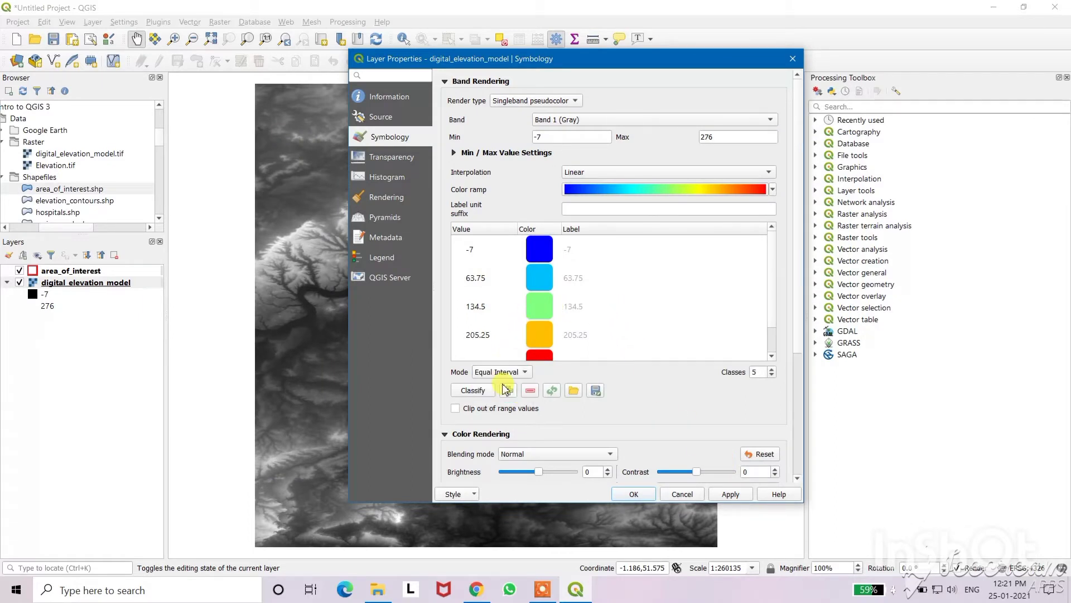
click(769, 370)
click(773, 369)
click(773, 369)
click(773, 369)
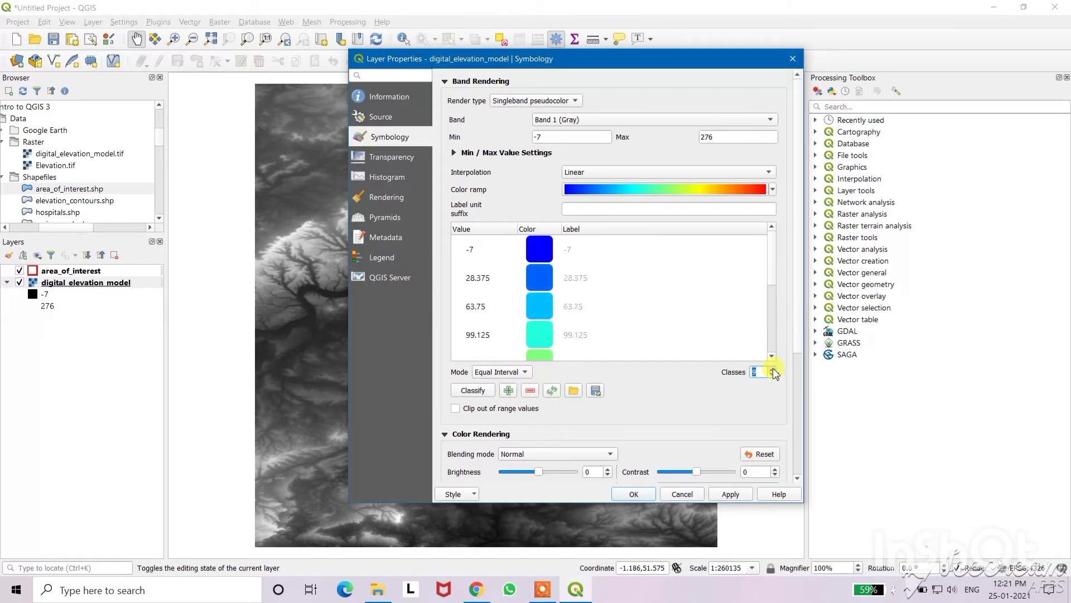
click(772, 369)
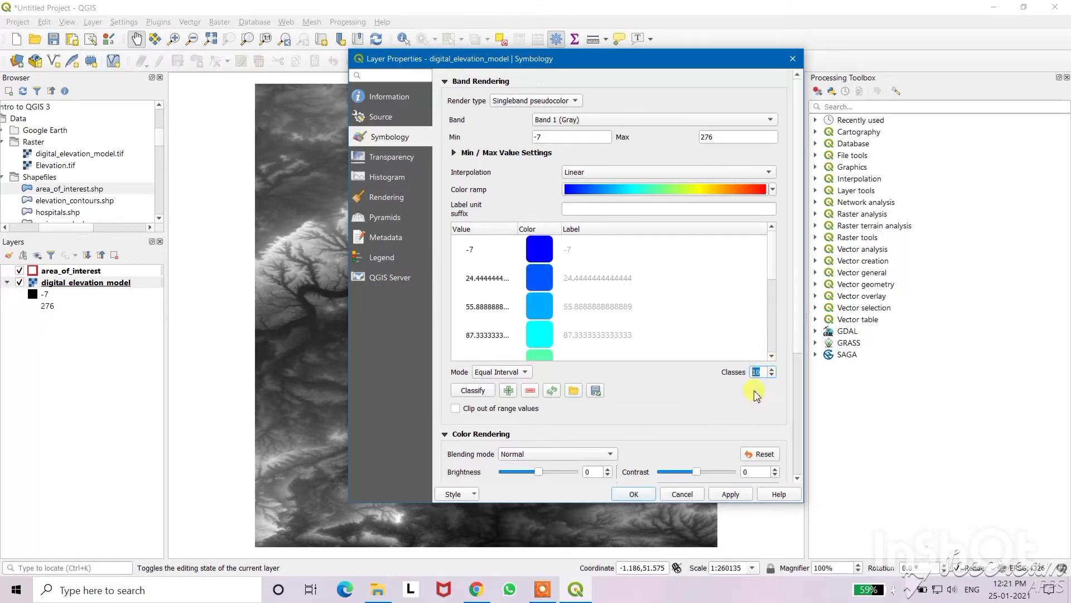
click(717, 495)
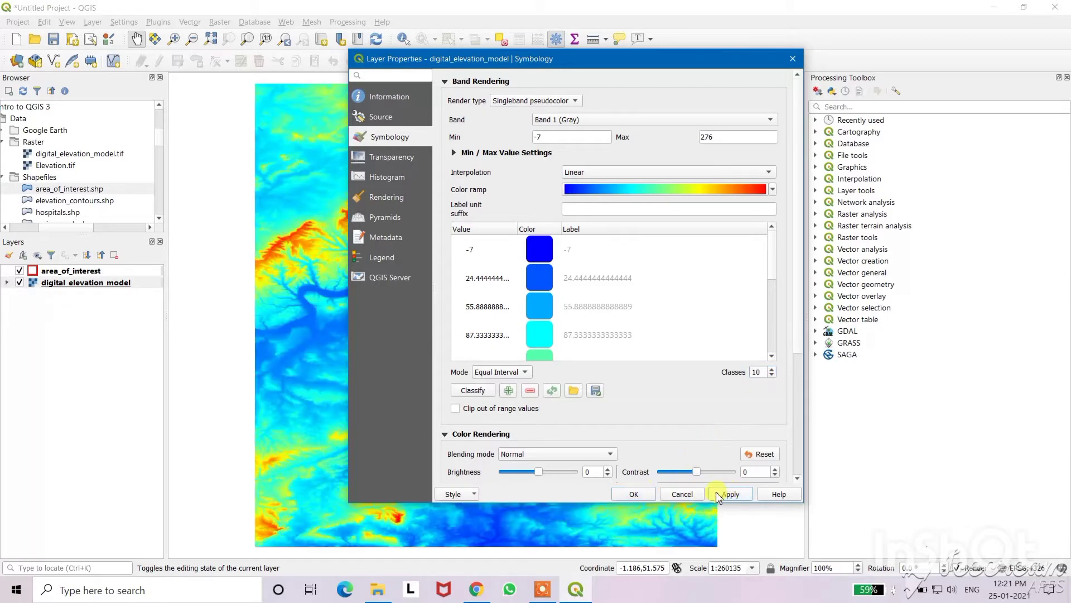
click(635, 495)
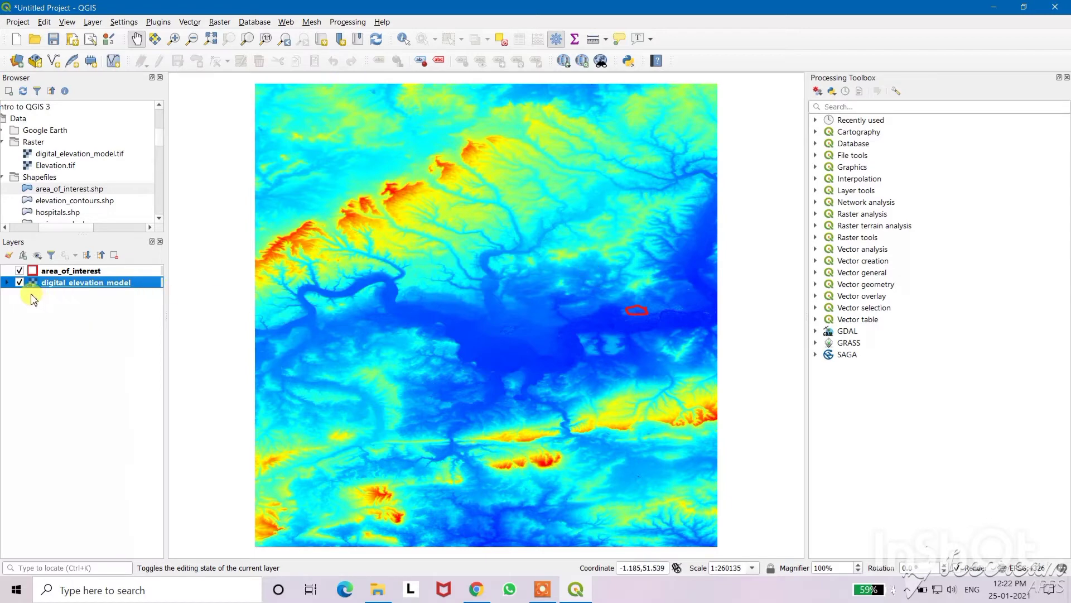
- Expand the digital_elevation_model legend and identify the raster value at a point northeast of the map's center
click(7, 282)
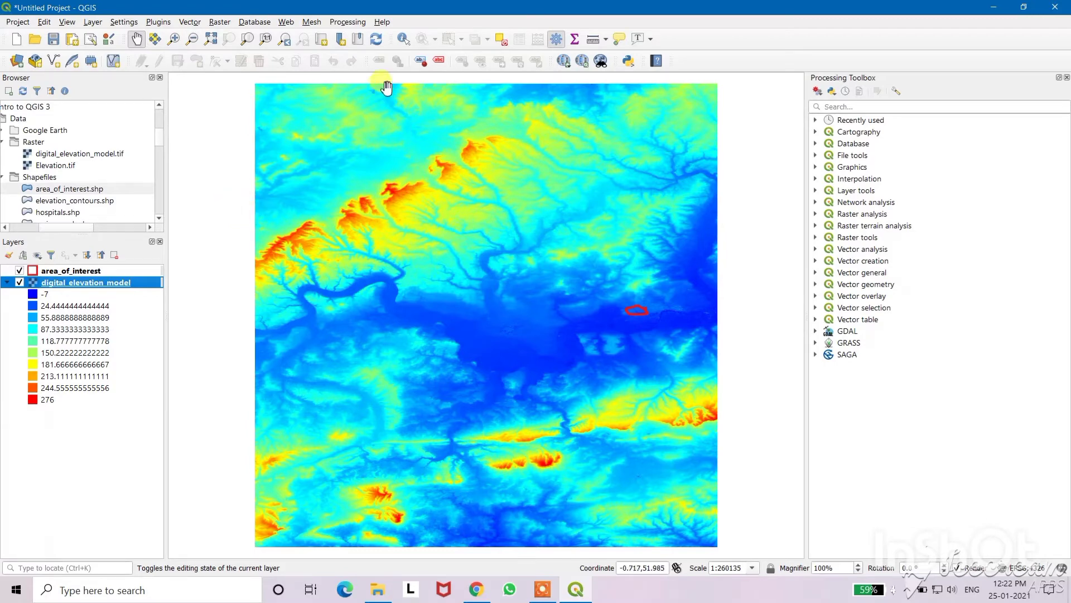
click(402, 43)
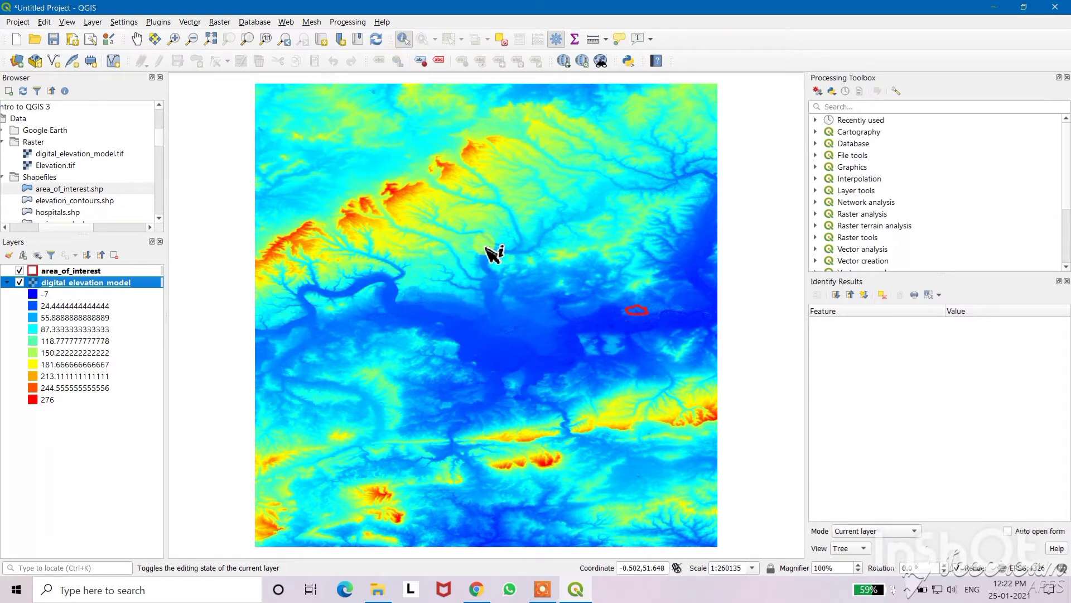
right_click(539, 212)
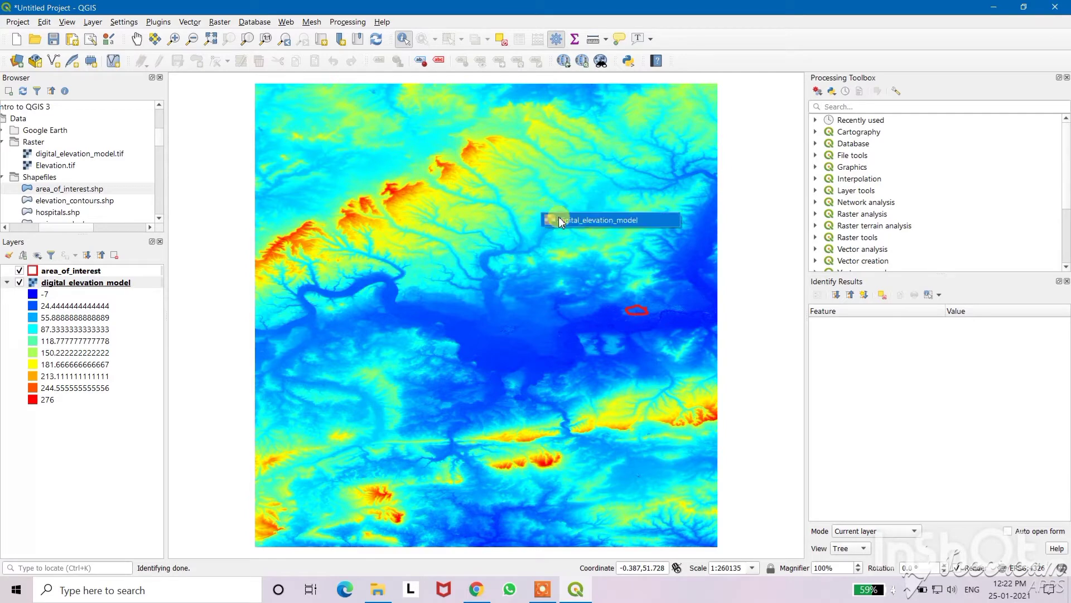
click(560, 220)
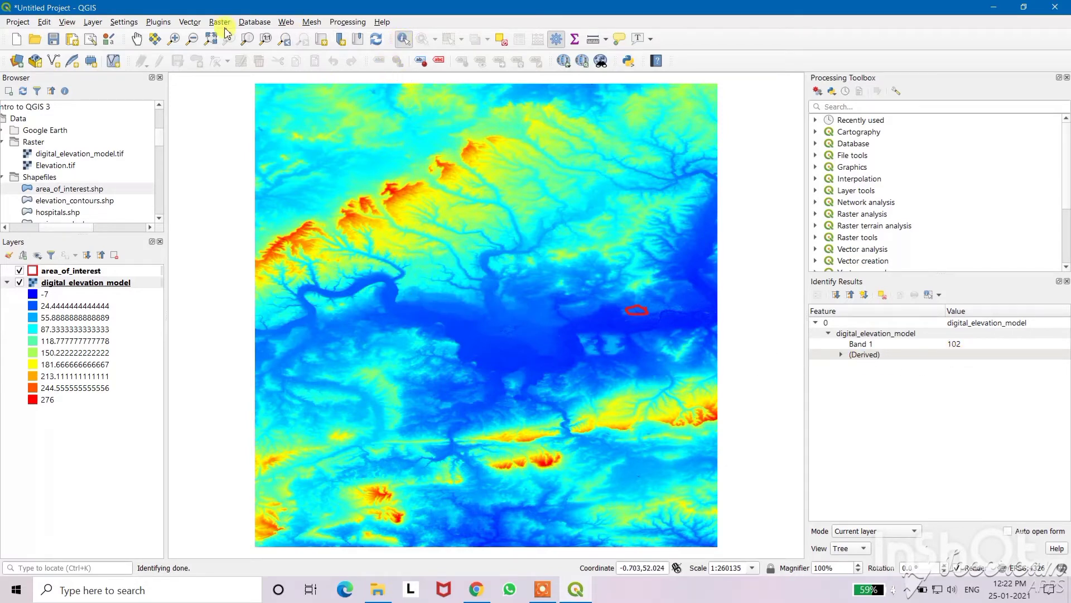
click(138, 43)
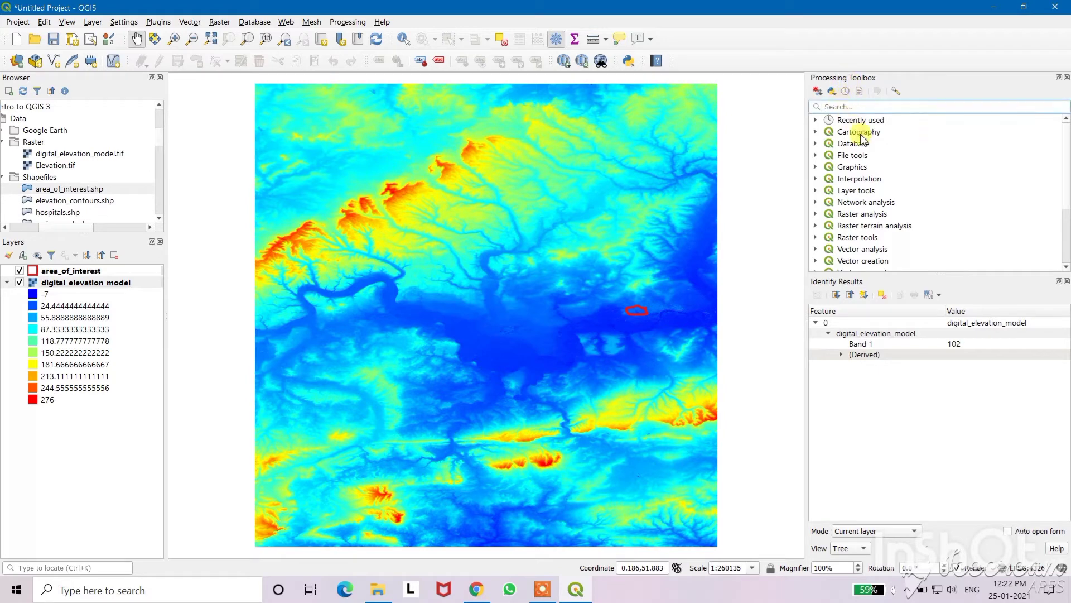
- Clip digital_elevation_model with area_of_interest as the mask layer, using GDAL's Clip raster by mask layer with its default settings
text(clip)
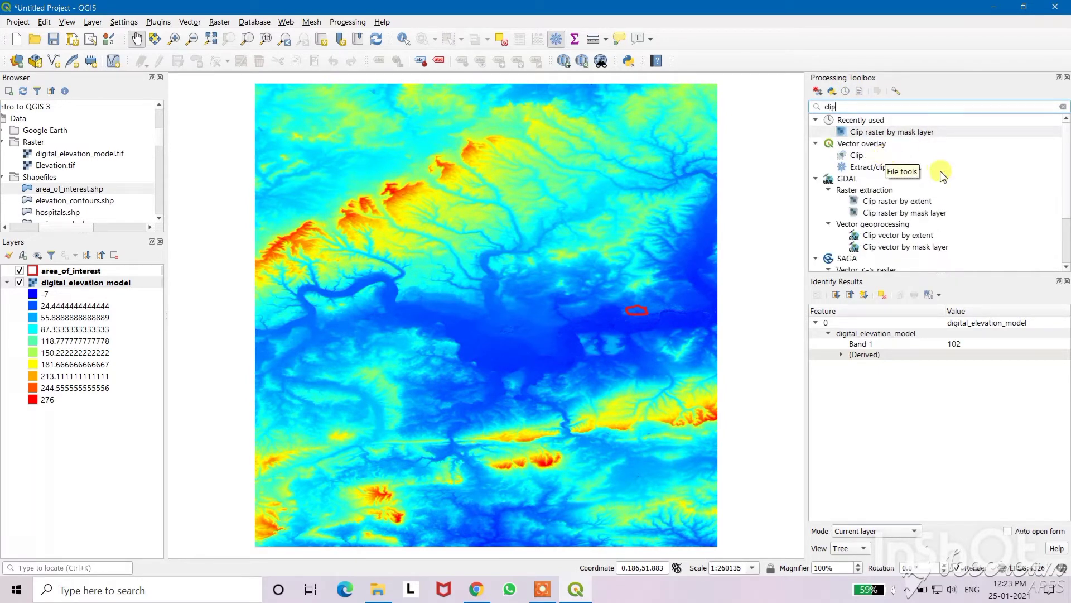
double_click(890, 216)
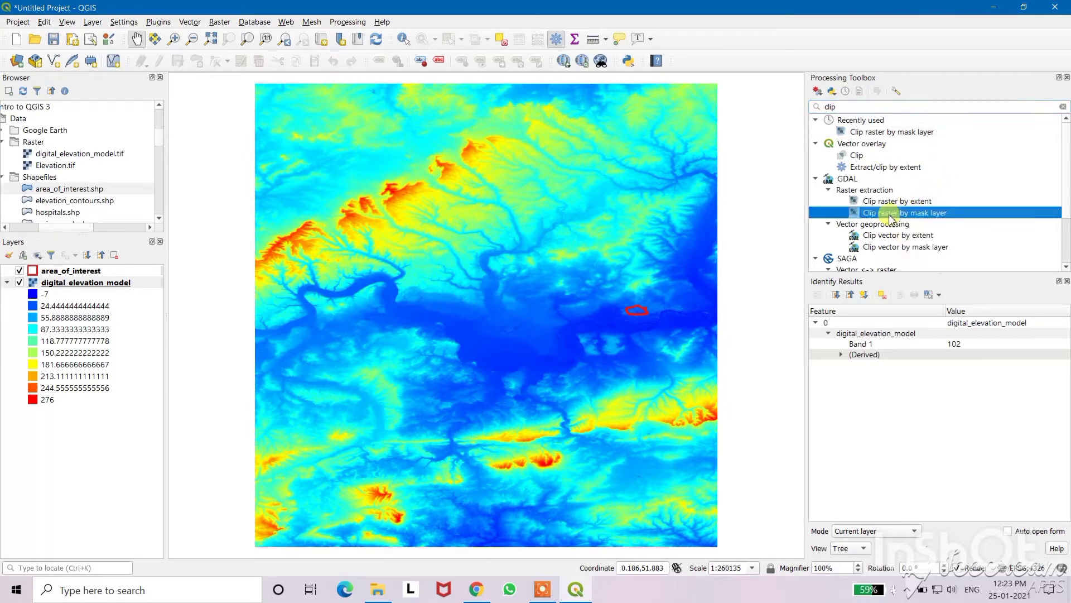
drag(529, 79, 512, 93)
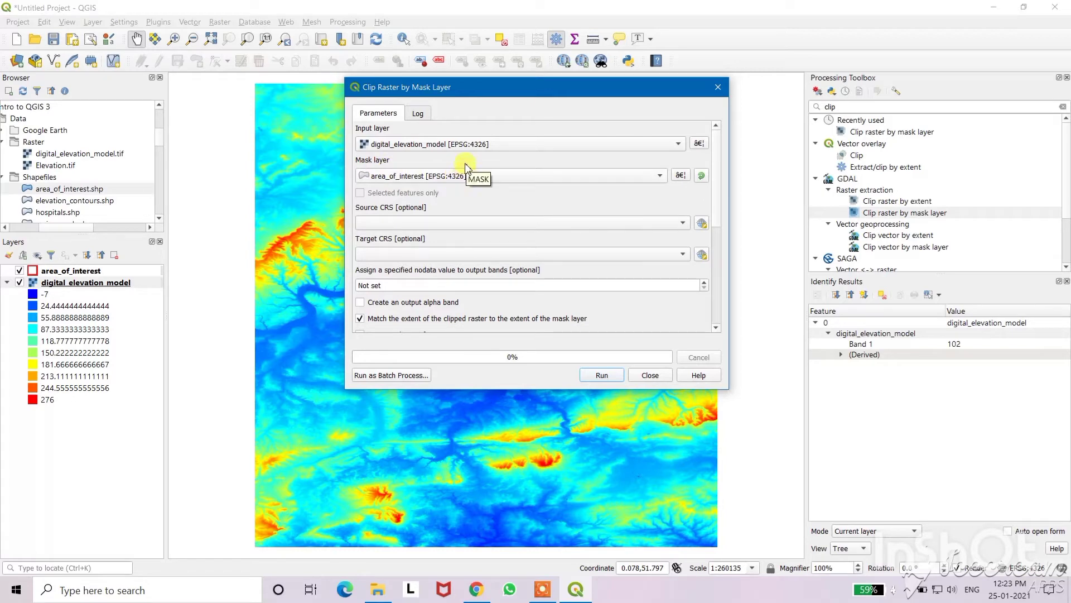
click(606, 376)
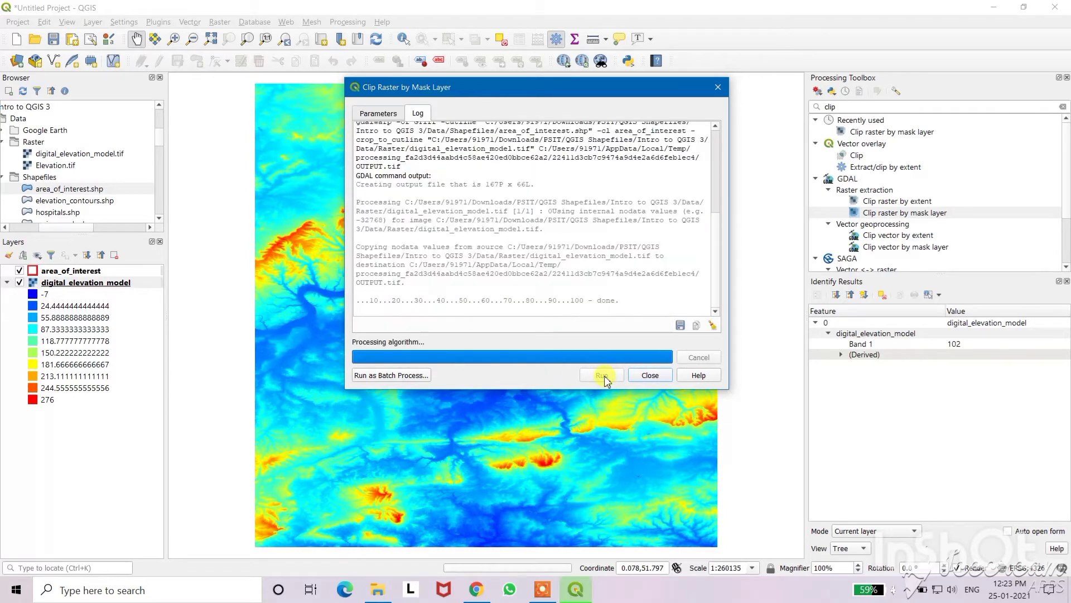
click(652, 375)
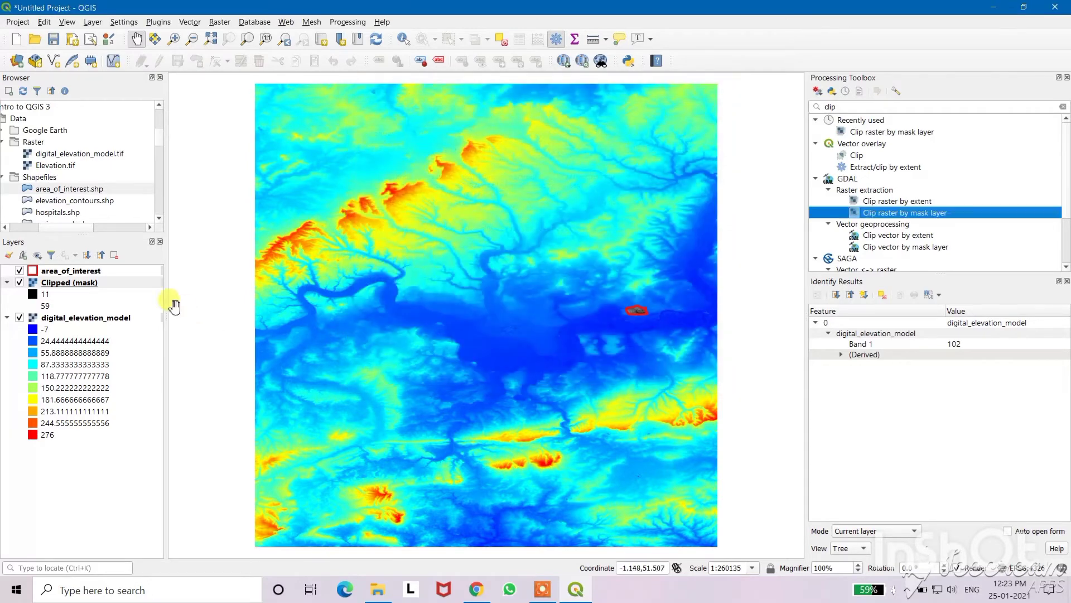
- Hide the digital_elevation_model layer and fit the map to the extent of area_of_interest
click(73, 285)
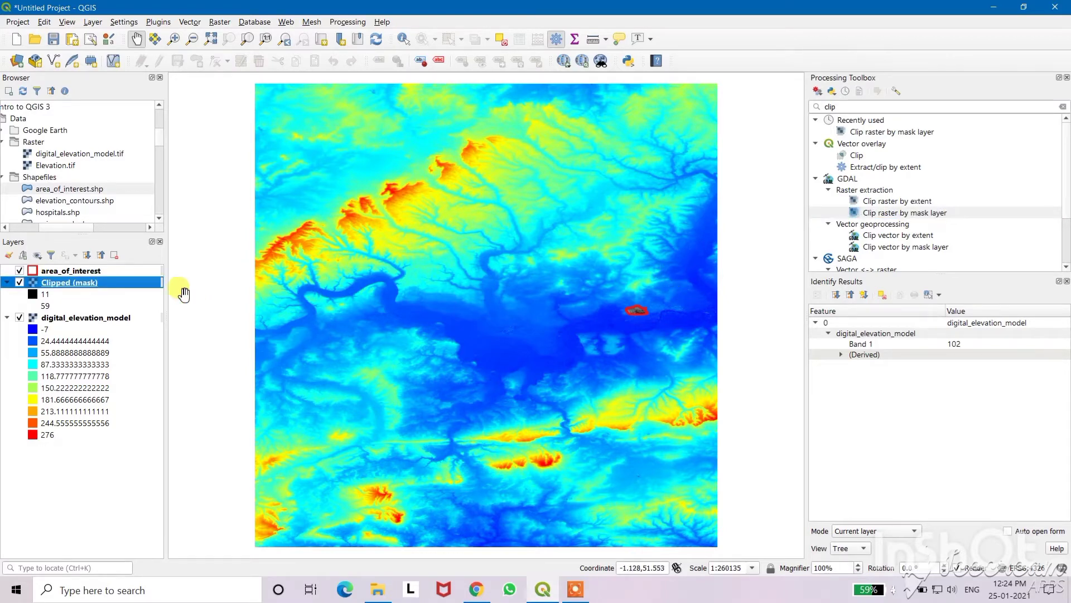
click(19, 317)
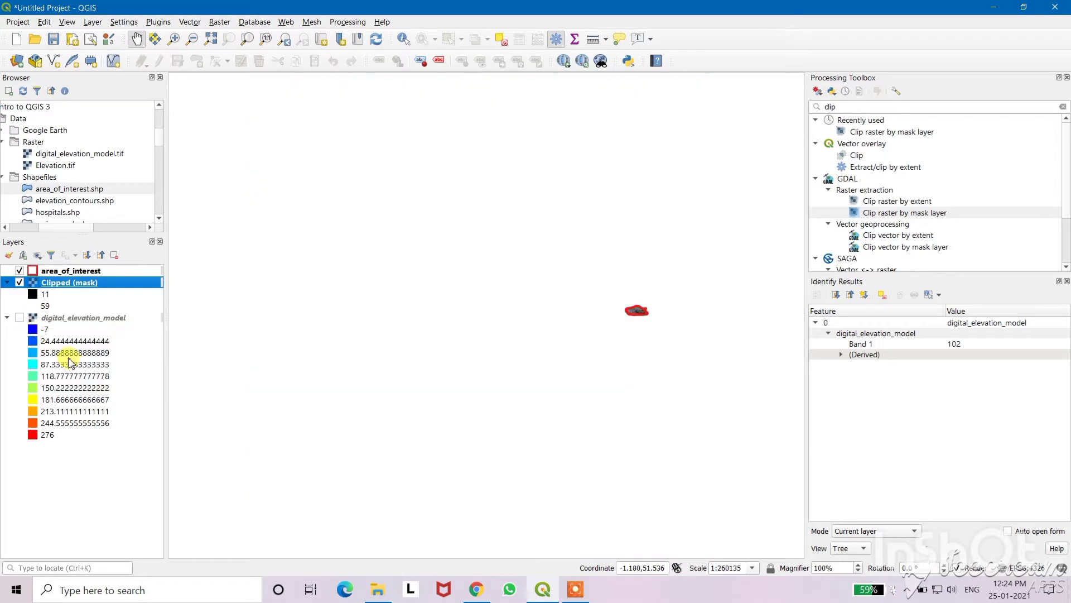
click(66, 272)
right_click(66, 275)
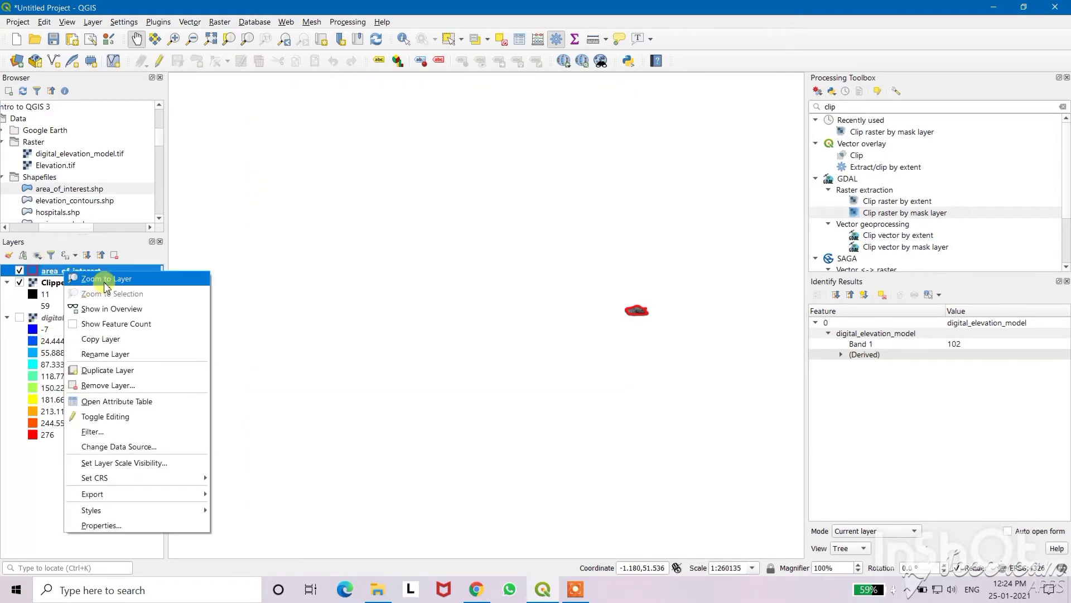
click(89, 279)
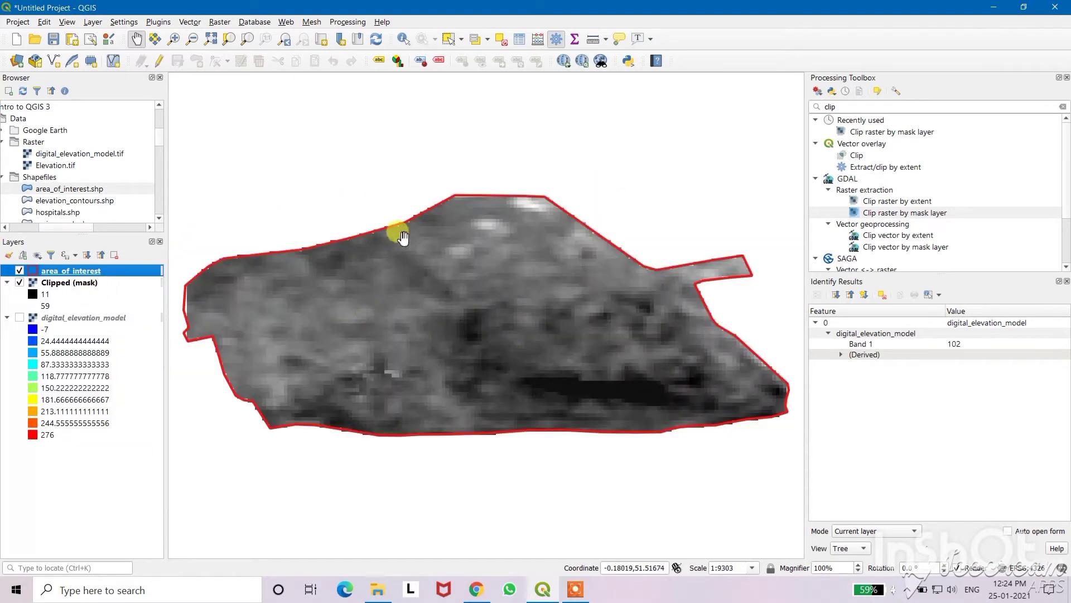
- Set the render type of the Clipped (mask) layer to Singleband pseudocolor in its symbology properties
click(50, 283)
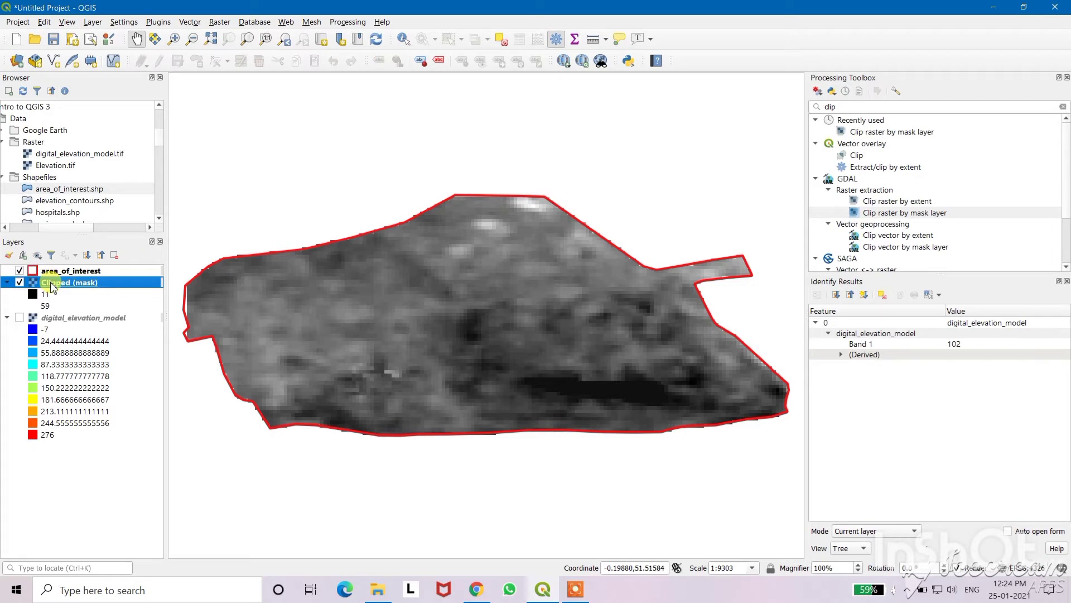
right_click(50, 283)
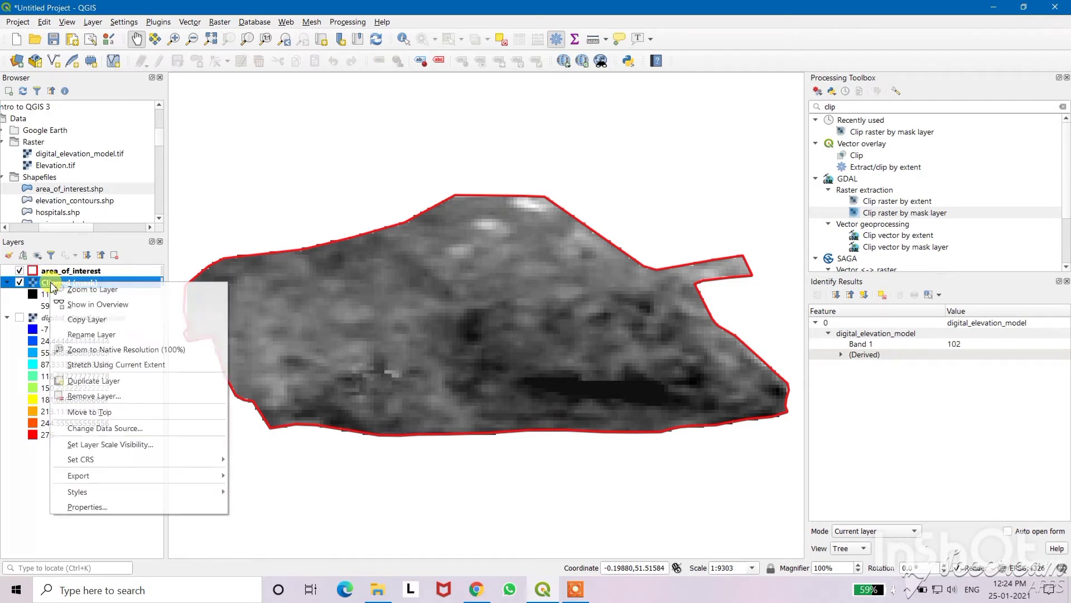
click(134, 508)
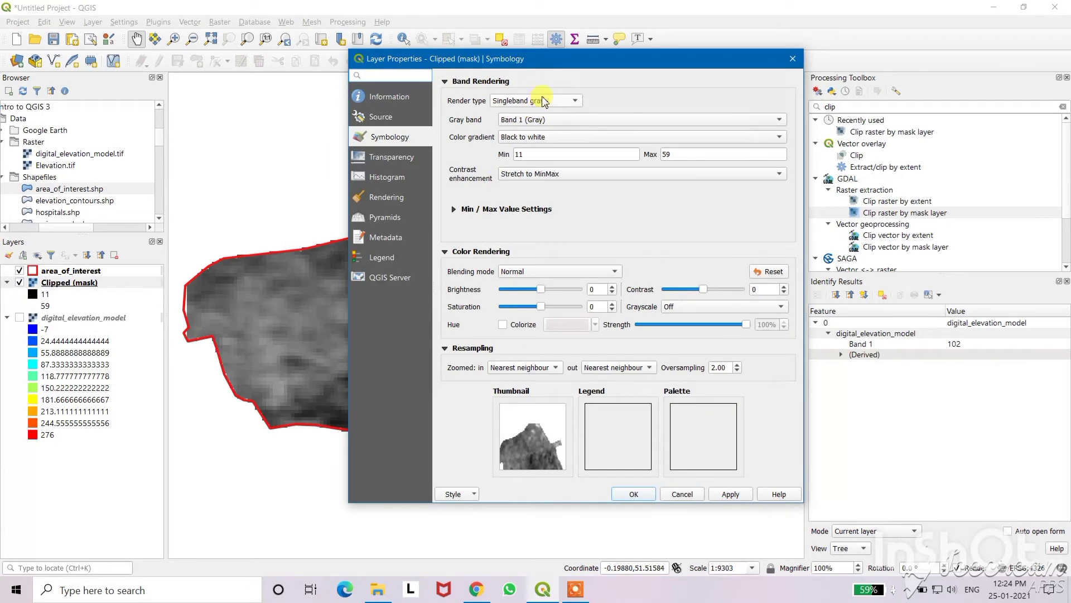
click(544, 102)
click(550, 110)
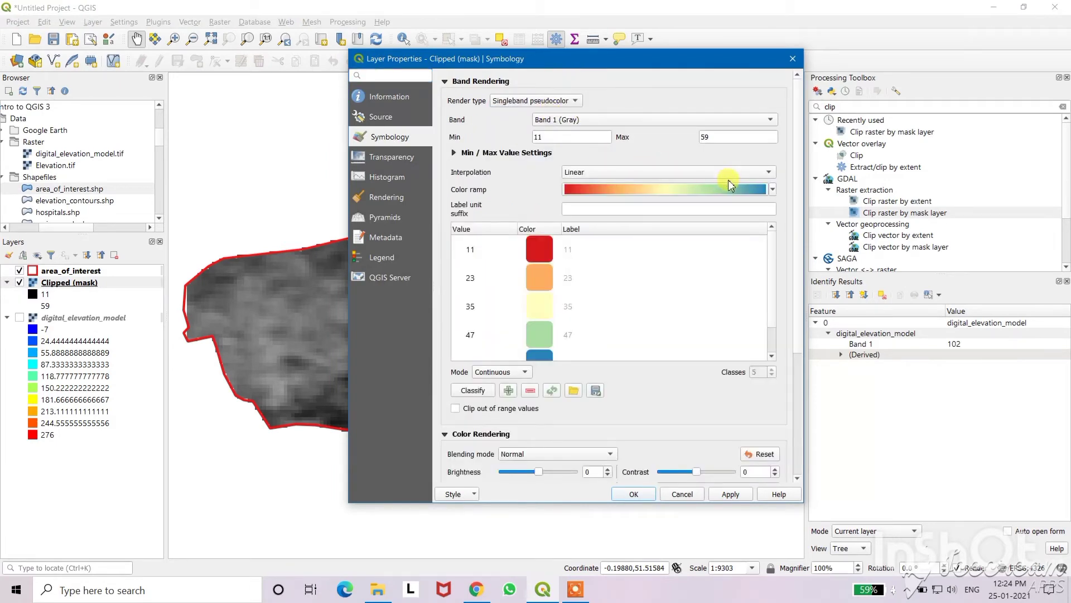
- Create a cpt-city color ramp for the Clipped (mask) layer using bcyr from the top cpt palettes
click(772, 189)
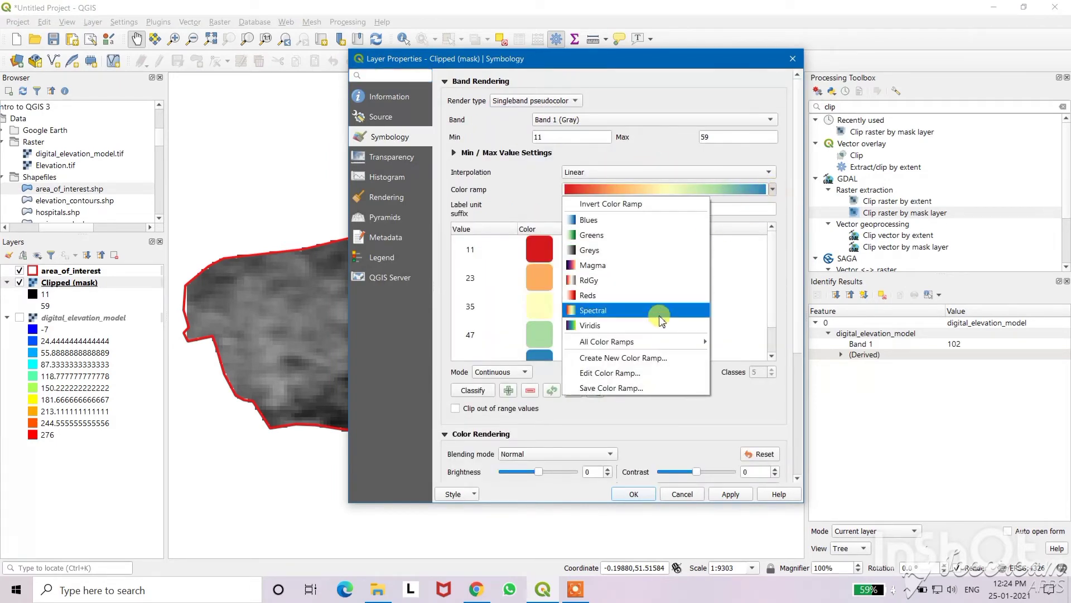
click(644, 415)
click(586, 283)
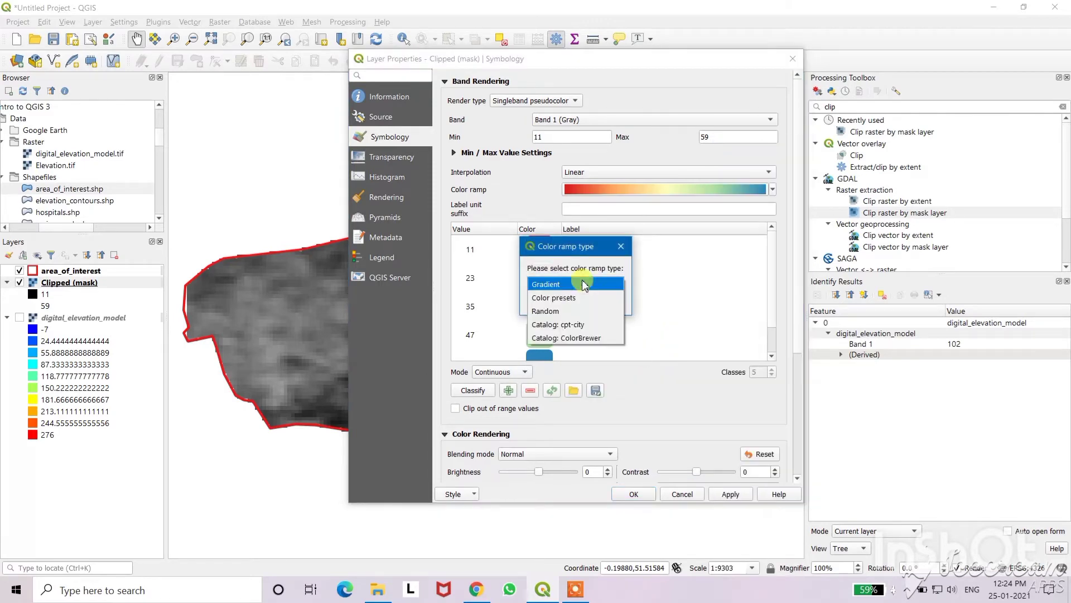
click(569, 319)
click(556, 301)
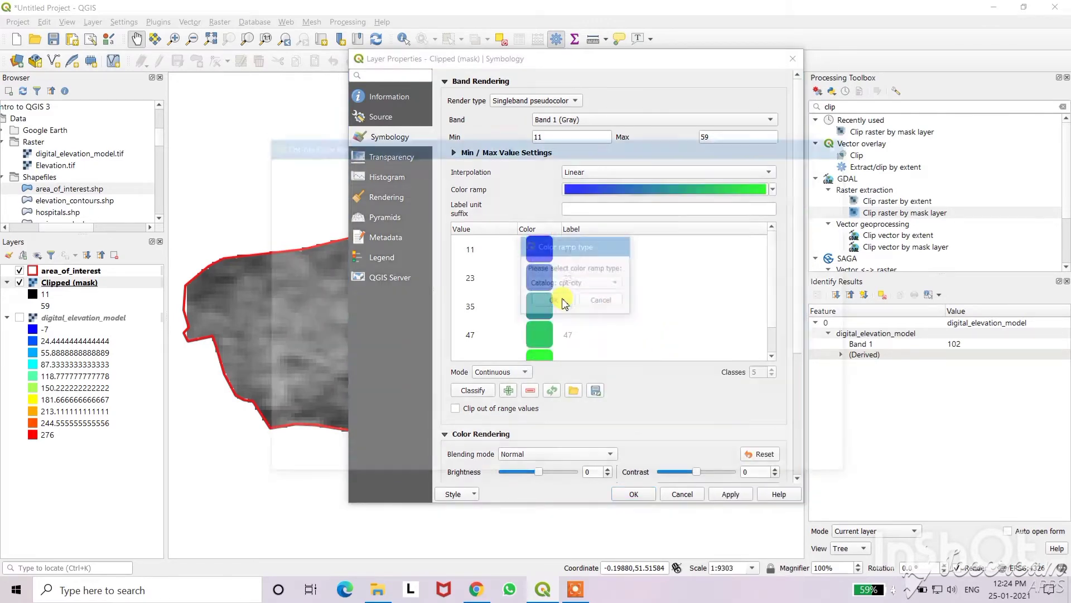
scroll(340, 299, down, 2)
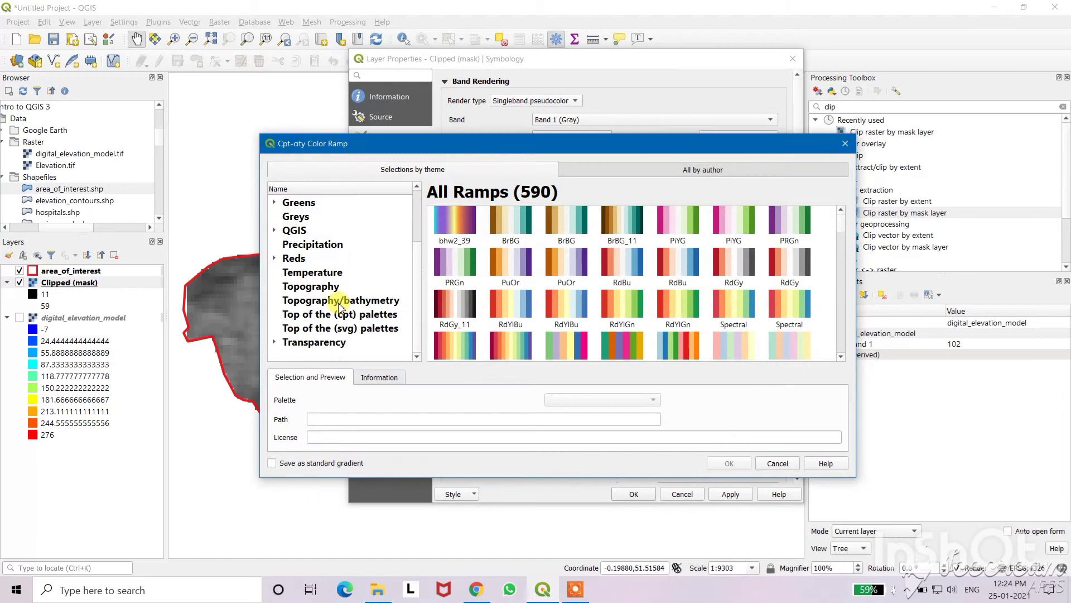
click(310, 315)
click(483, 308)
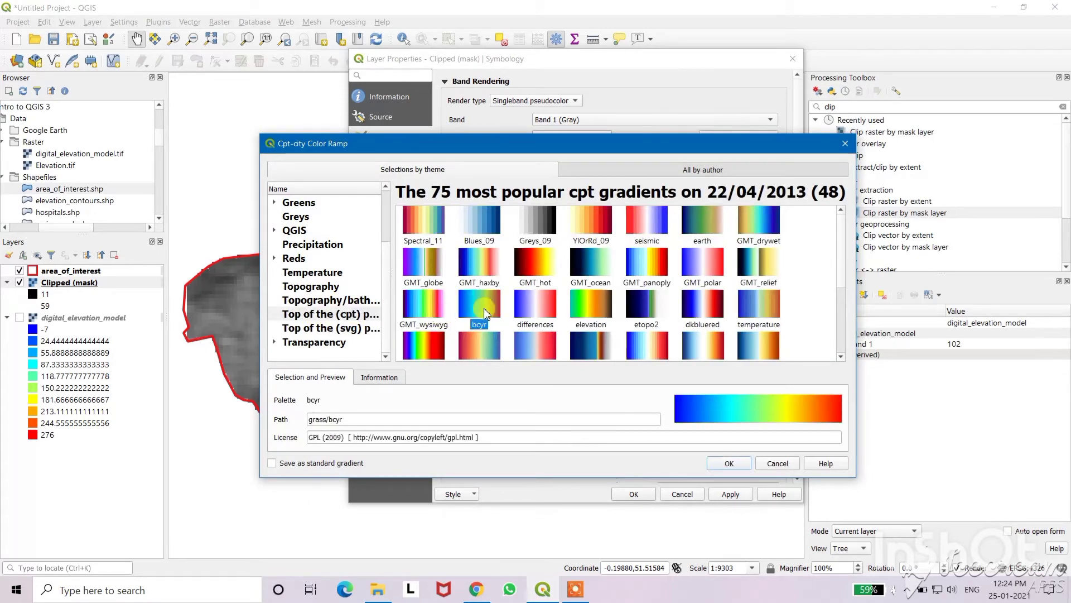
click(727, 463)
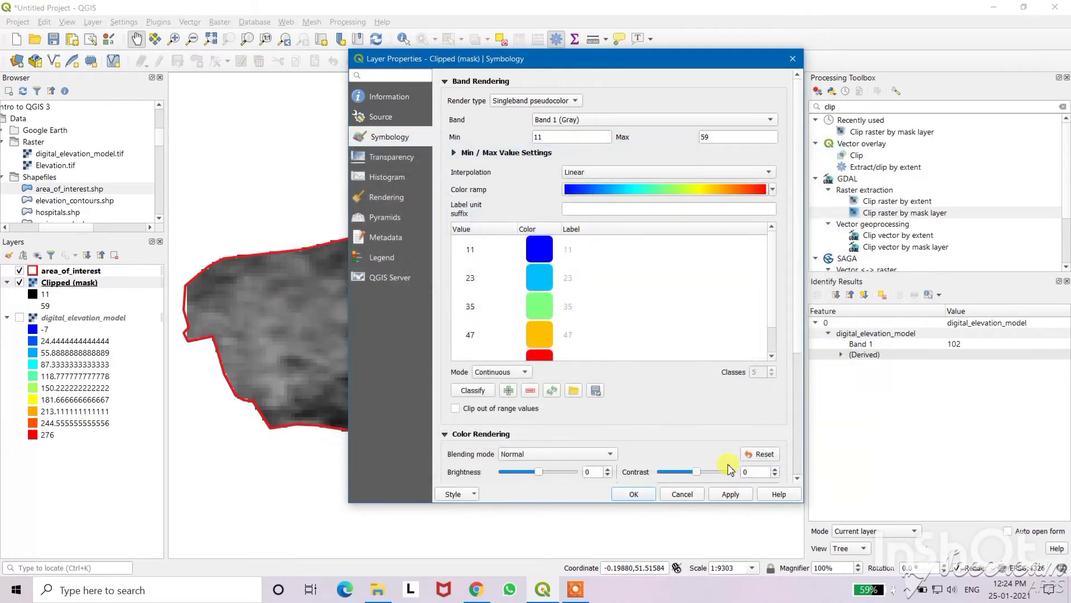
- Classify the clipped raster by equal interval into 10 classes and apply the symbology
click(498, 371)
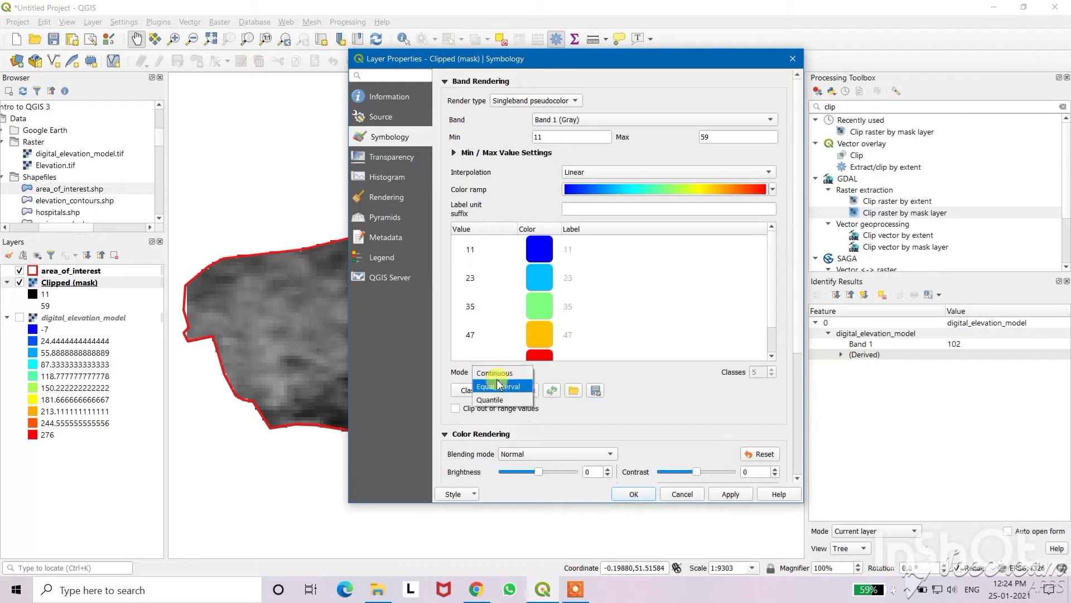
click(493, 391)
click(772, 369)
click(772, 369)
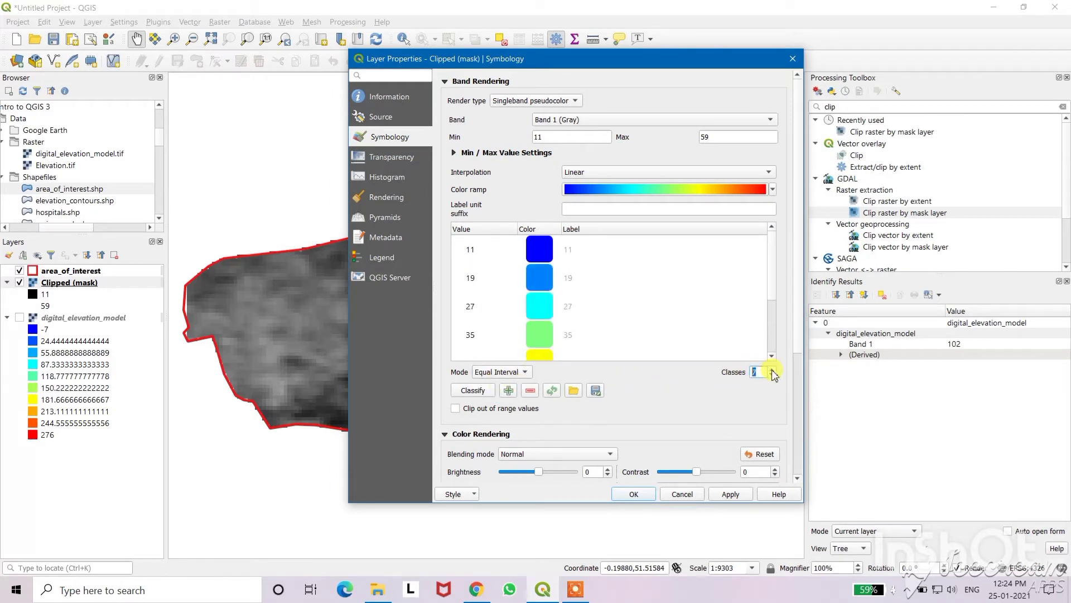
click(772, 369)
click(771, 369)
click(771, 369)
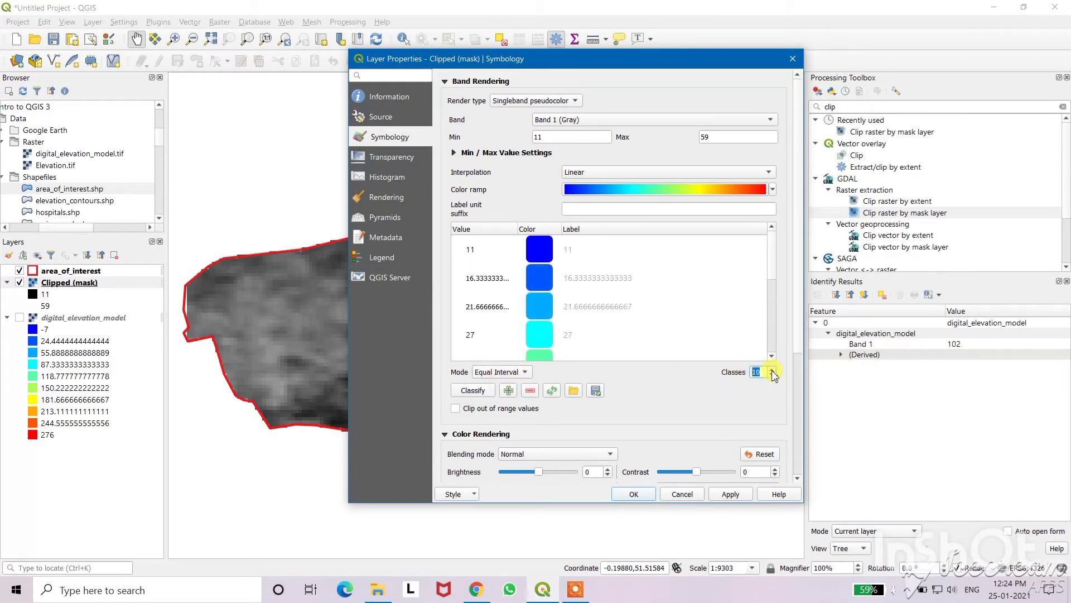
click(636, 494)
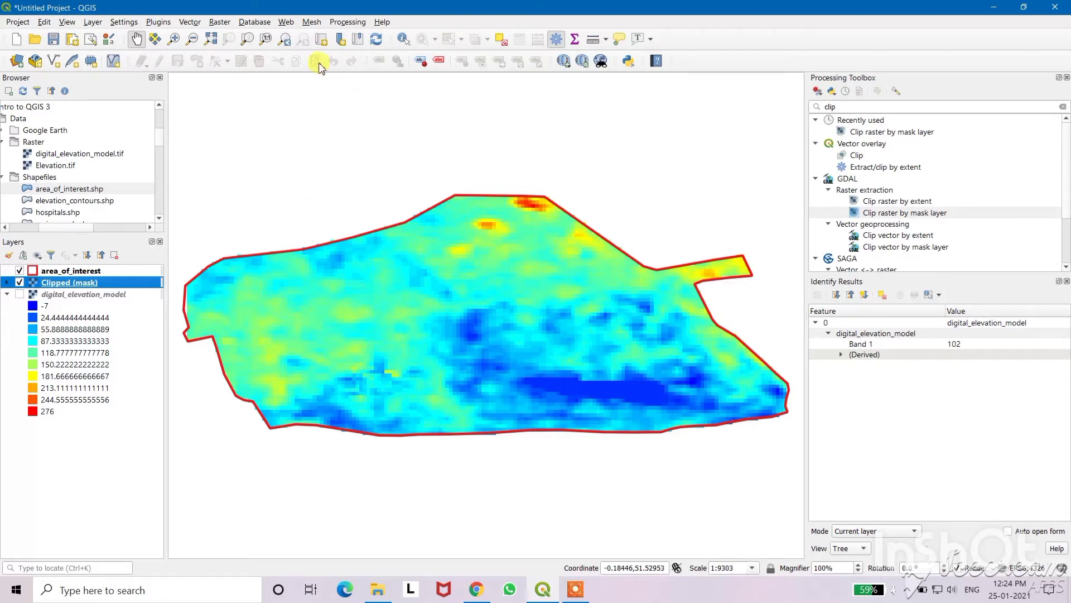
click(219, 23)
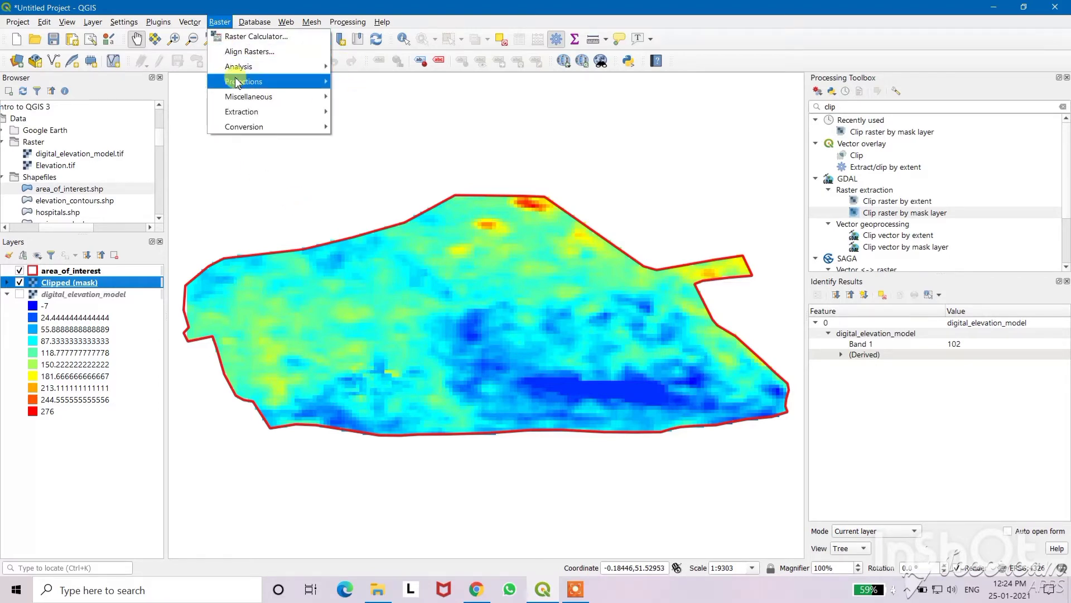
mouse_move(233, 113)
click(360, 111)
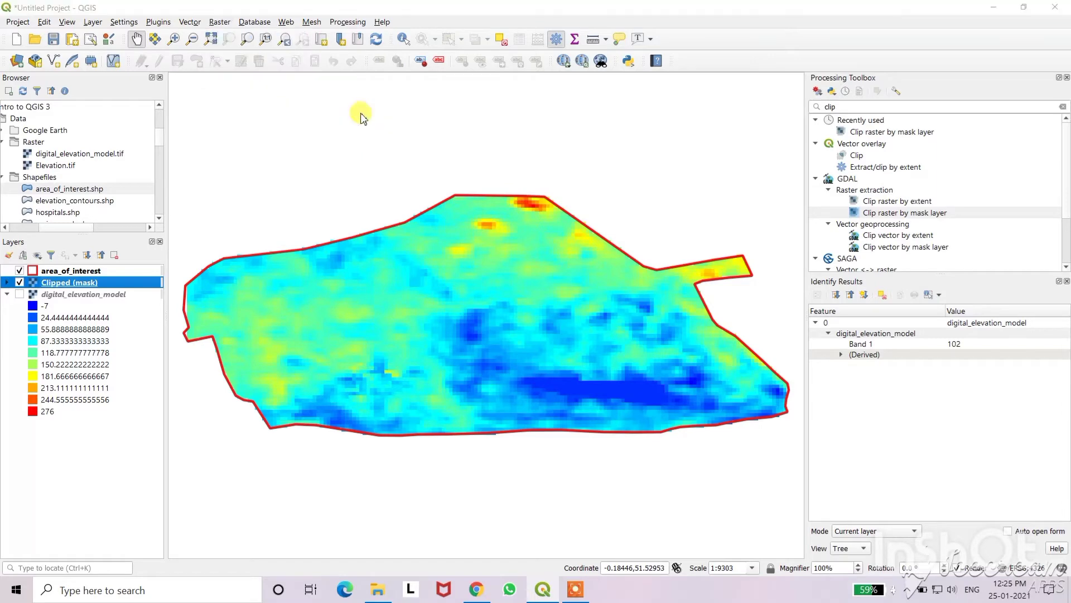
click(658, 373)
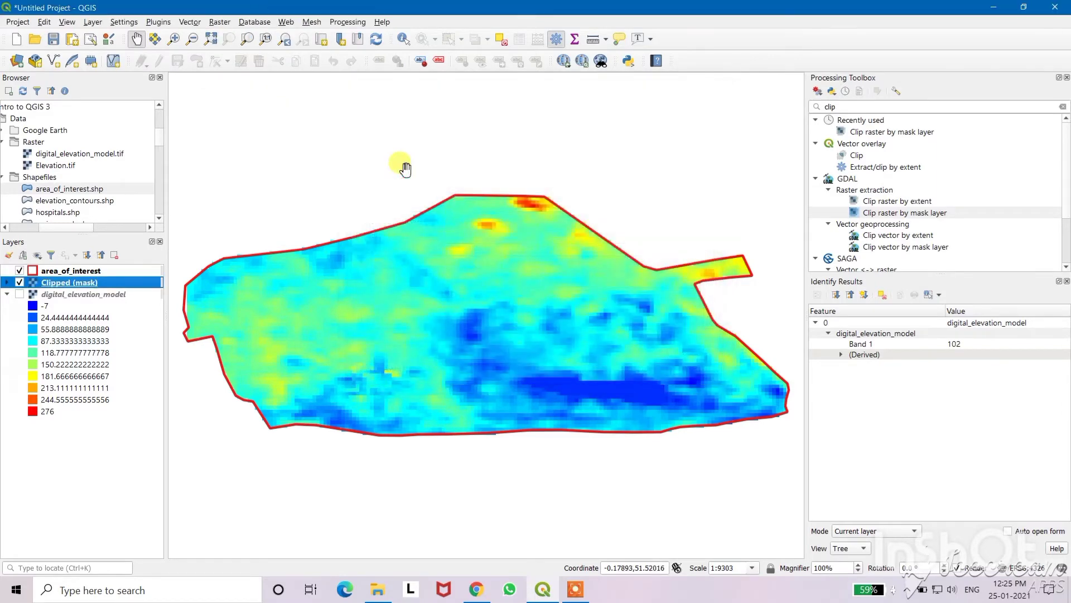
- Generate contours from the Clipped (mask) raster with an interval of 5 between lines, saved to a temporary file
click(222, 24)
mouse_move(305, 111)
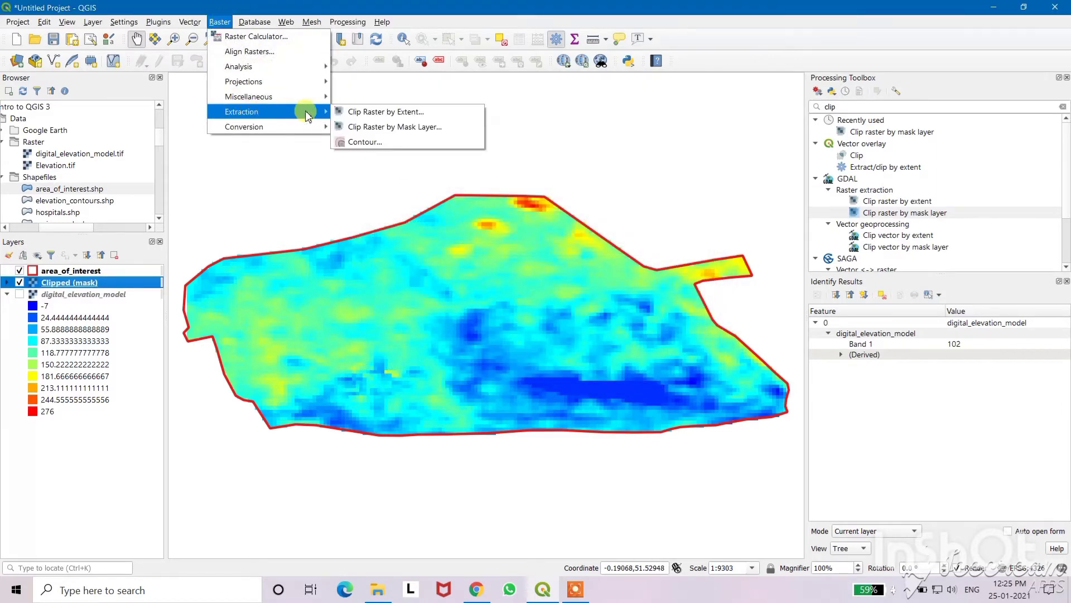
click(360, 143)
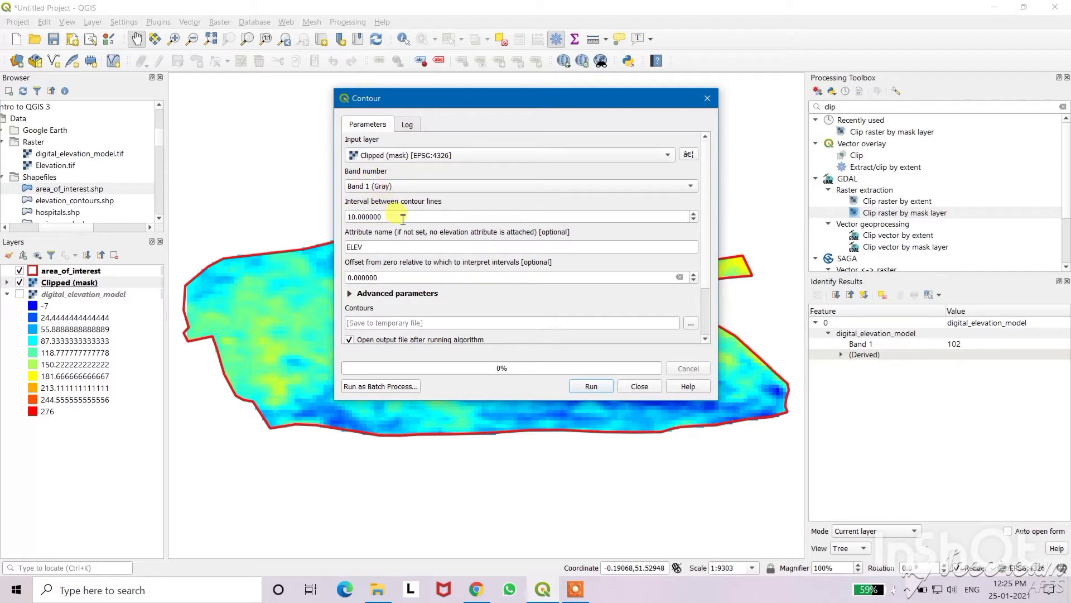
drag(402, 216, 294, 210)
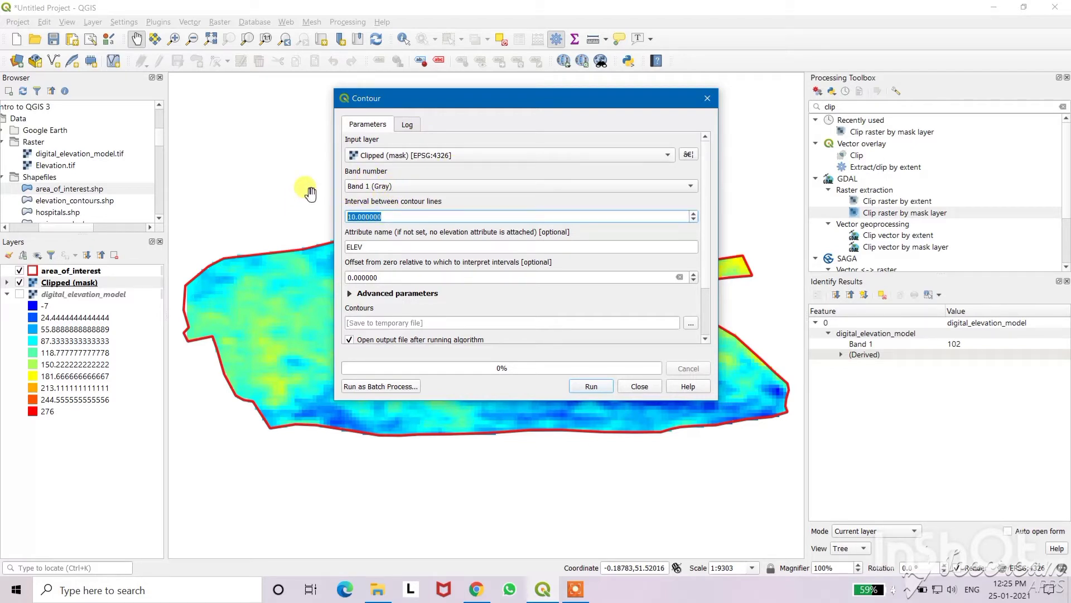
text(5)
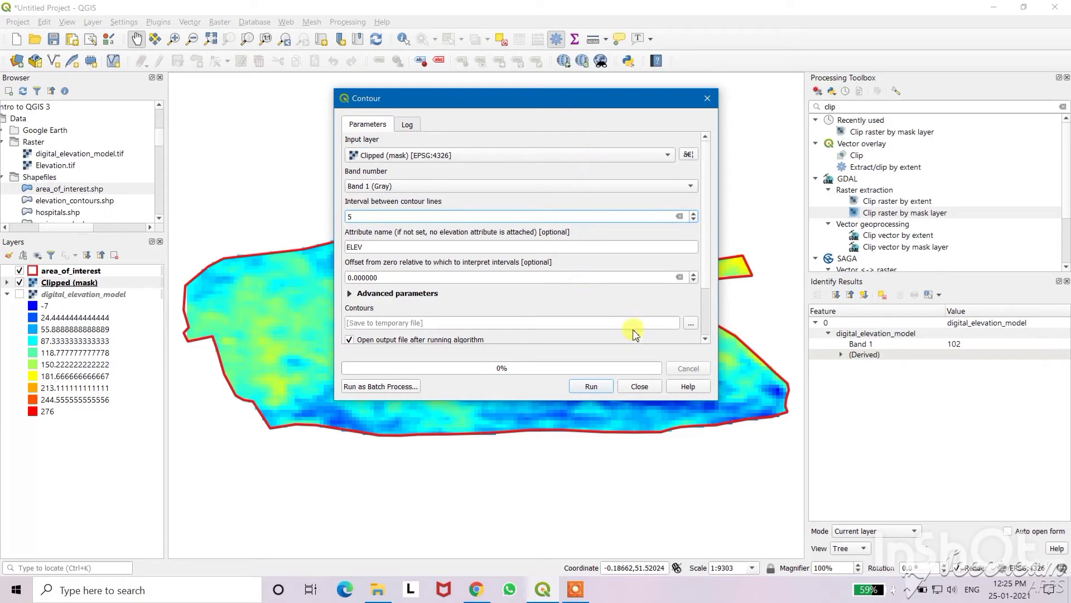
click(597, 385)
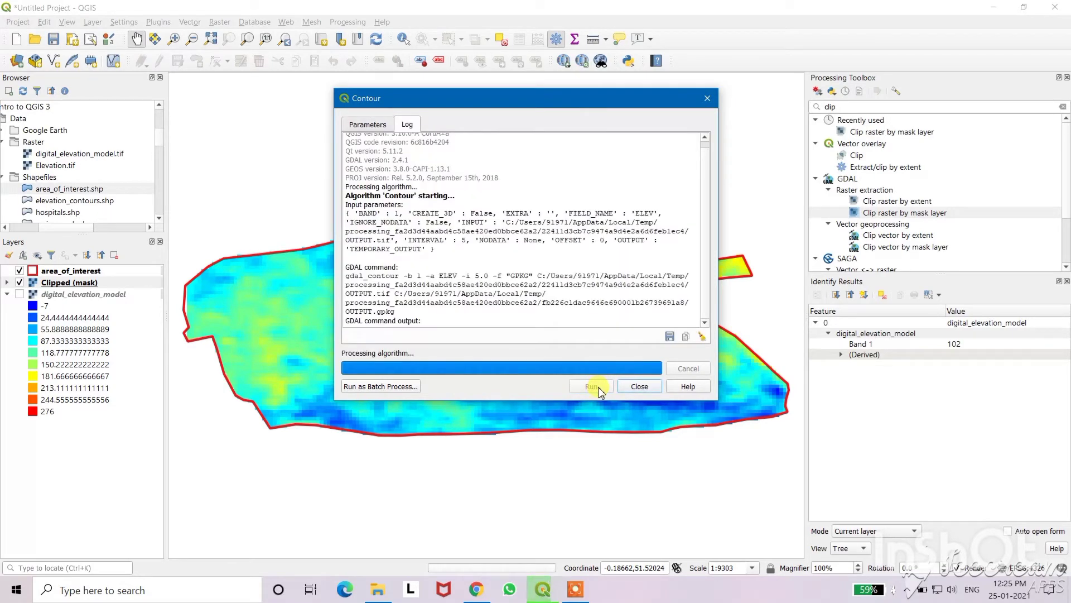
click(640, 386)
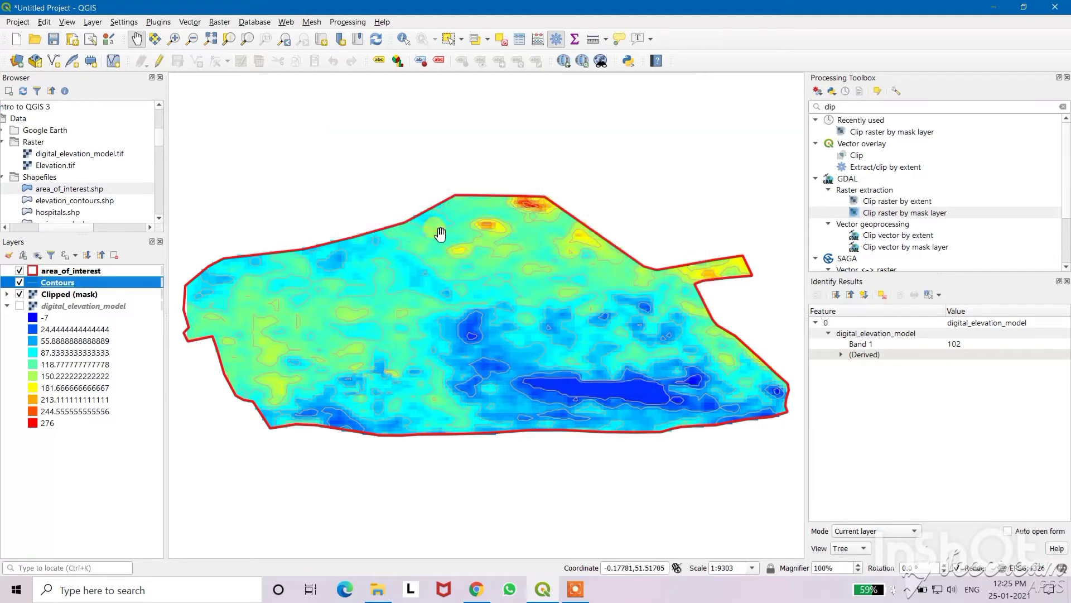
- Change the simple line color of the Contours layer to black
right_click(79, 281)
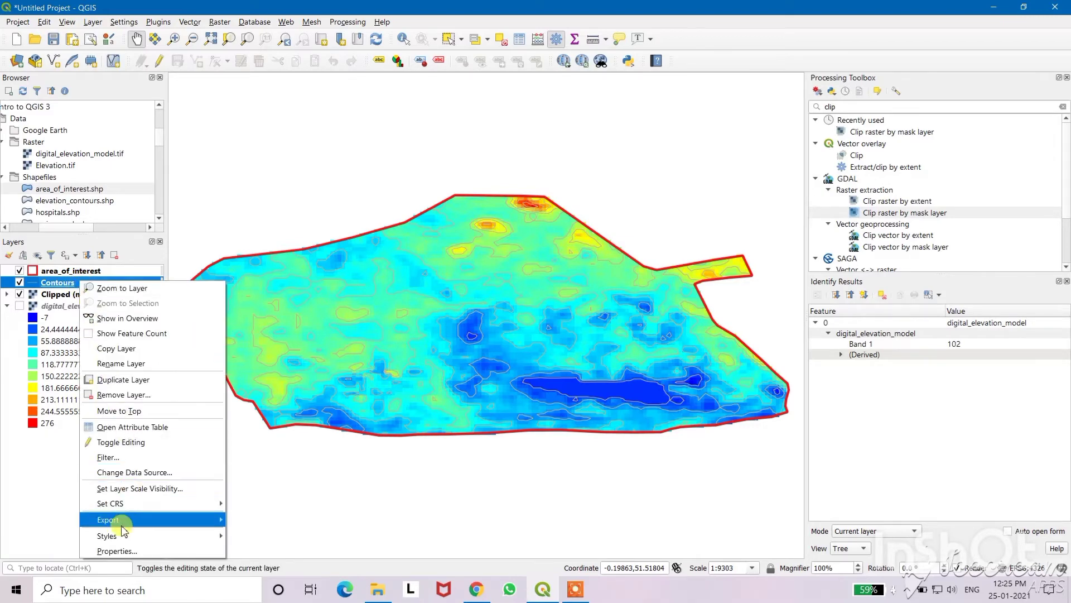
click(117, 553)
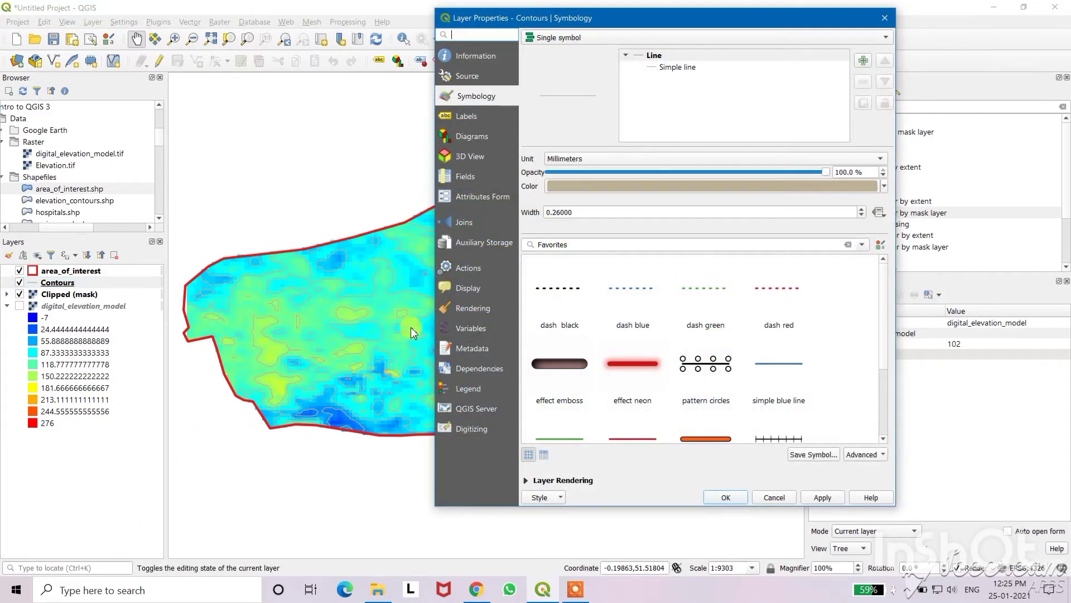
click(684, 68)
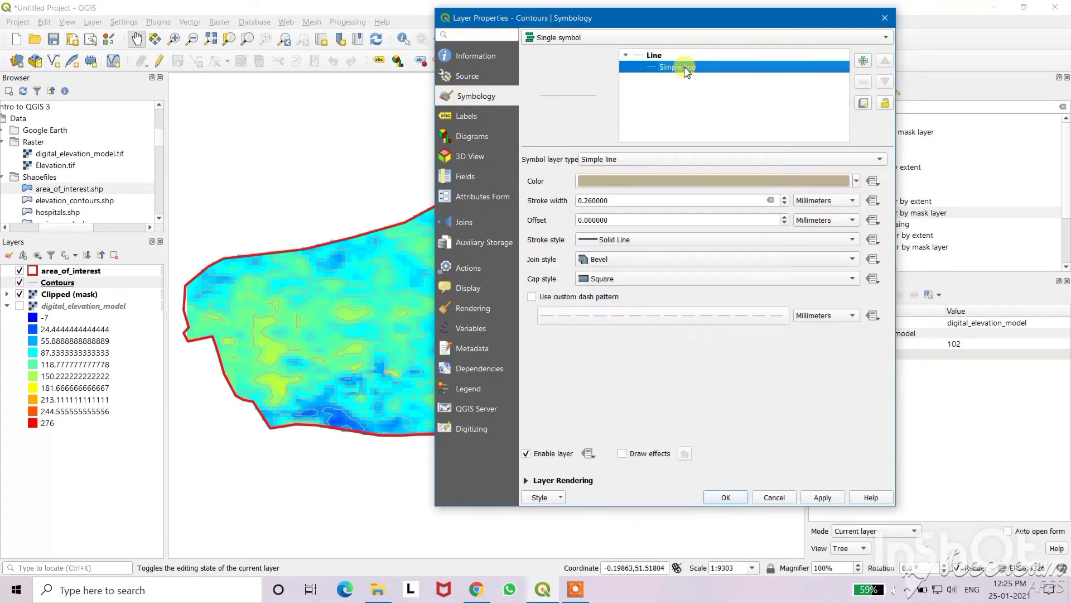
click(857, 181)
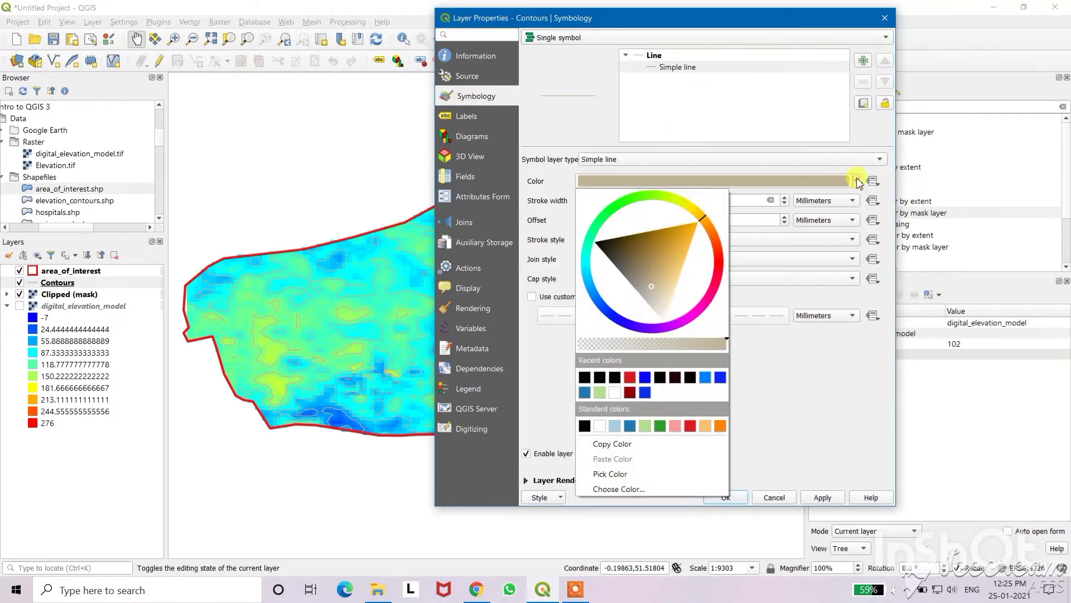
click(585, 425)
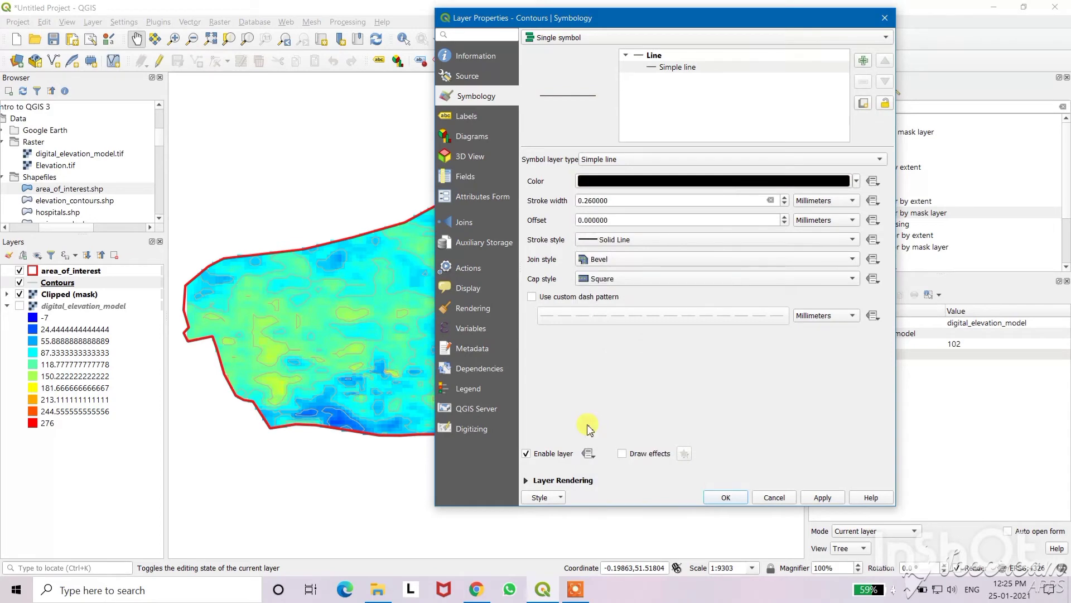
click(828, 499)
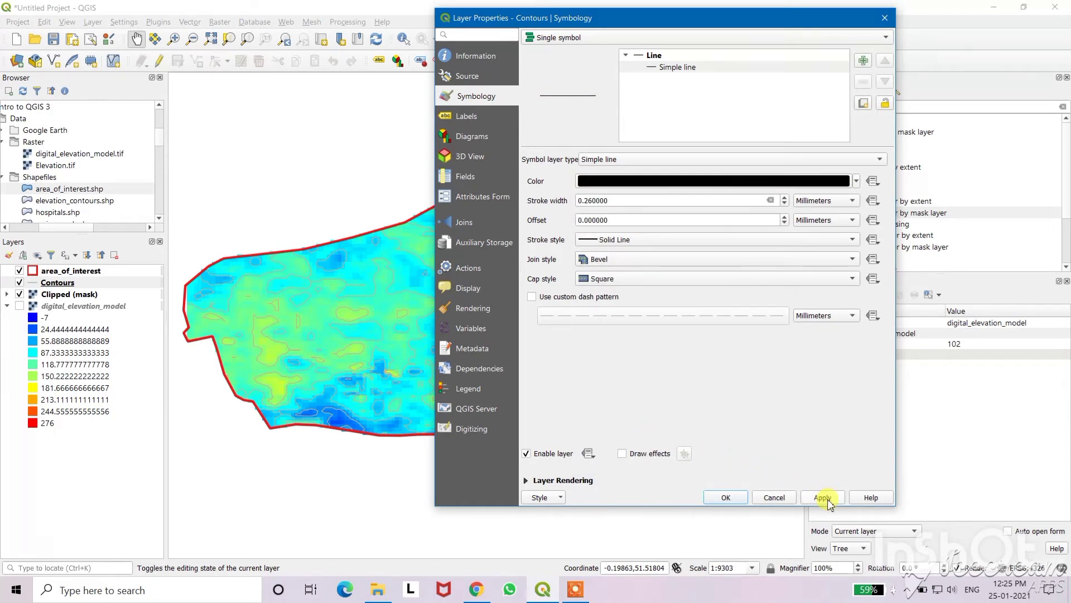
click(726, 497)
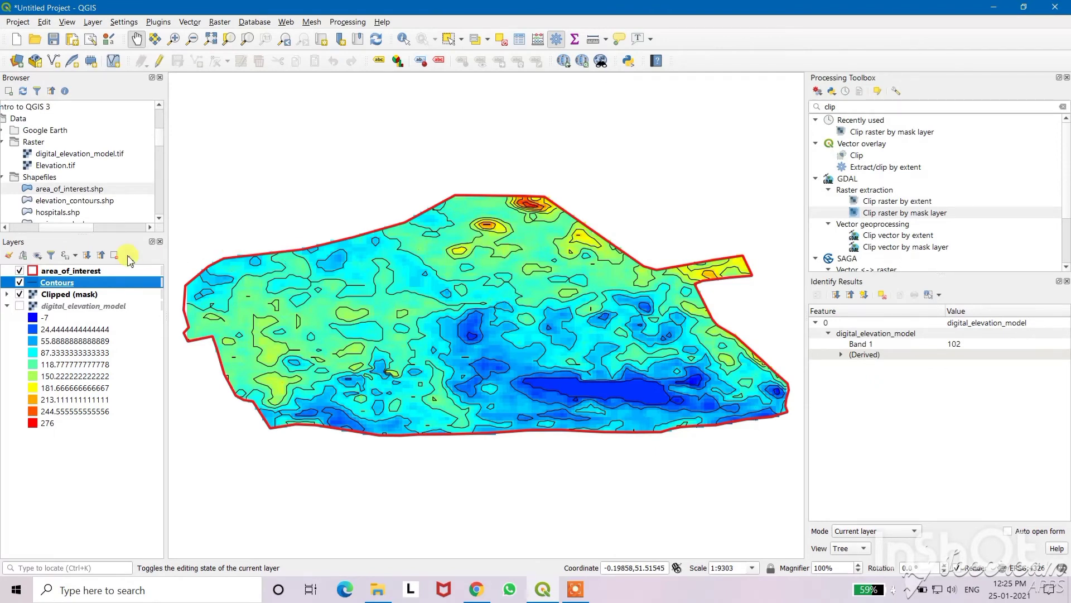
- Label the Contours layer with single labels showing the ELEV field at a text size of 8 points
right_click(79, 281)
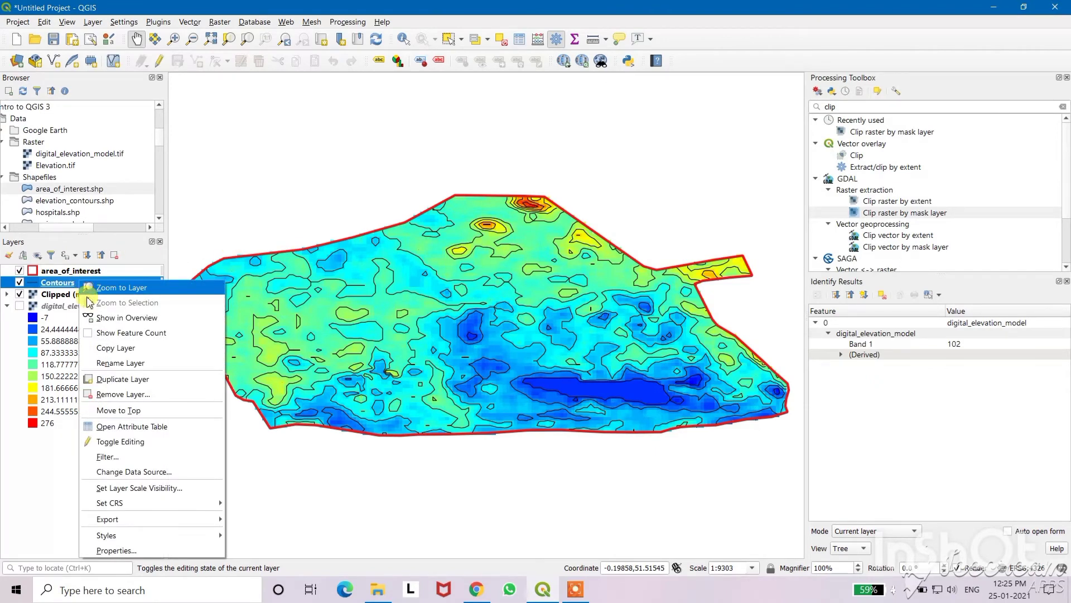
click(118, 550)
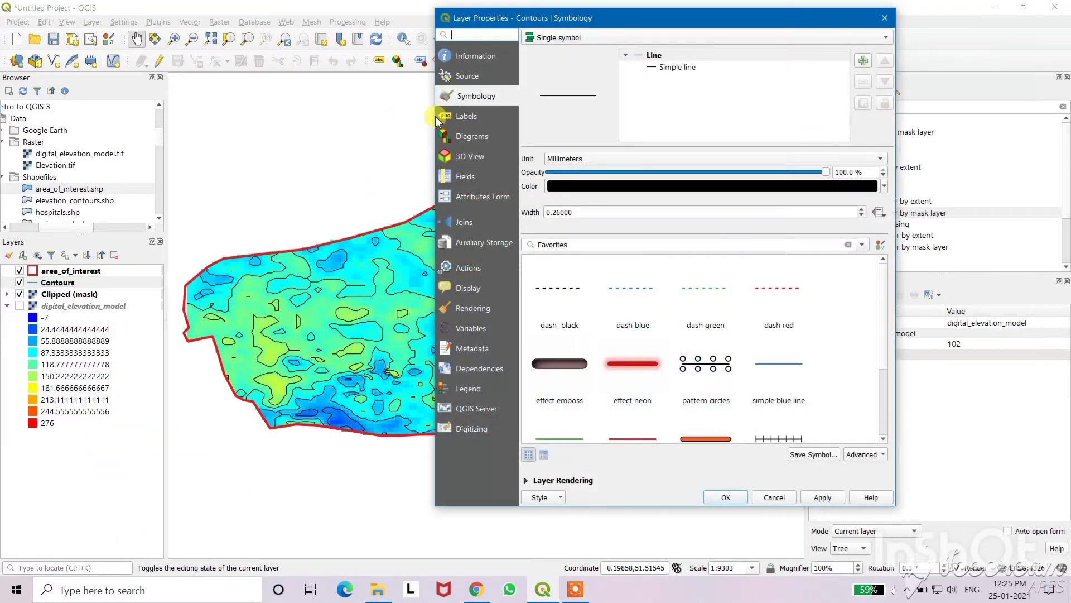
click(453, 117)
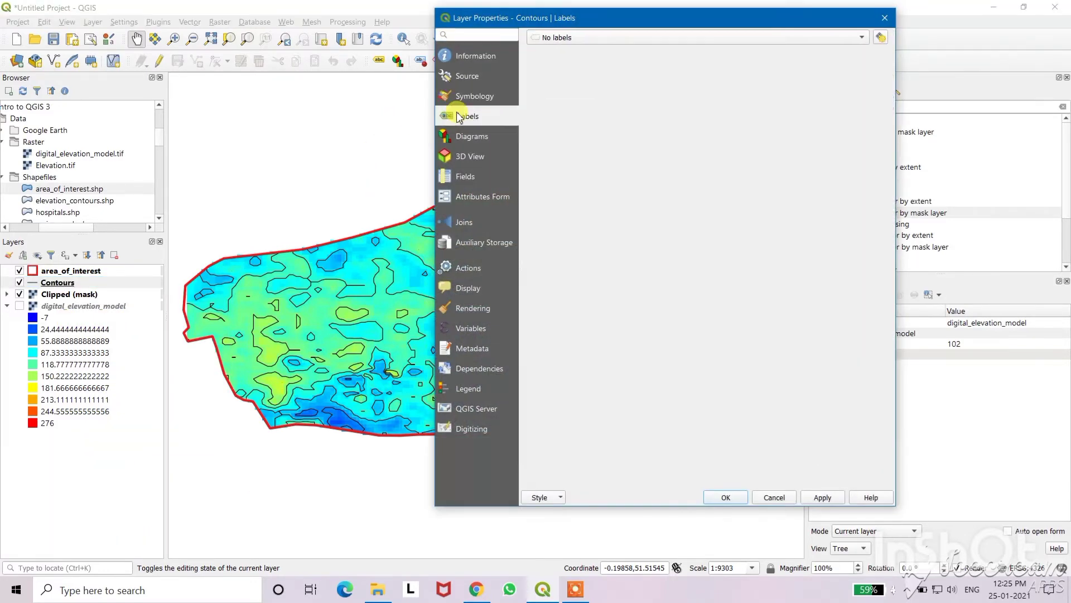
click(614, 42)
click(614, 49)
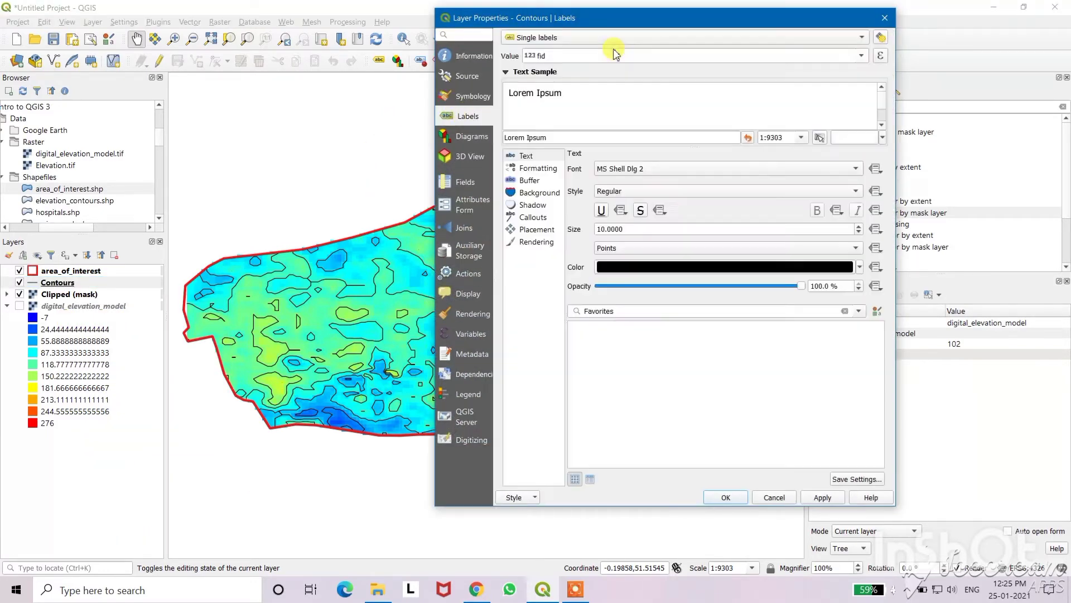
click(863, 56)
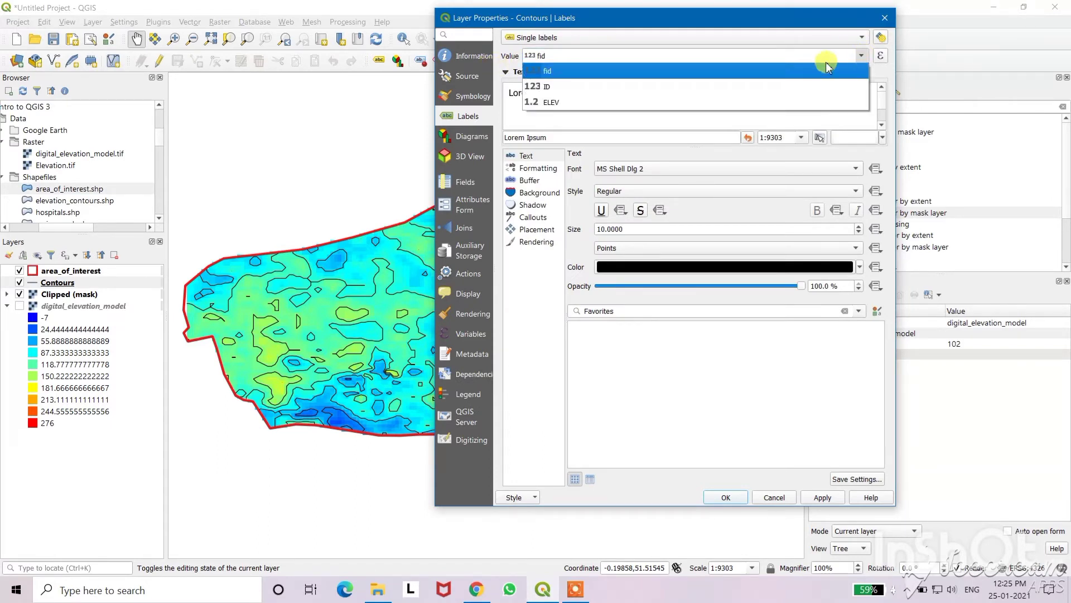
click(587, 101)
drag(624, 226, 587, 230)
text(8)
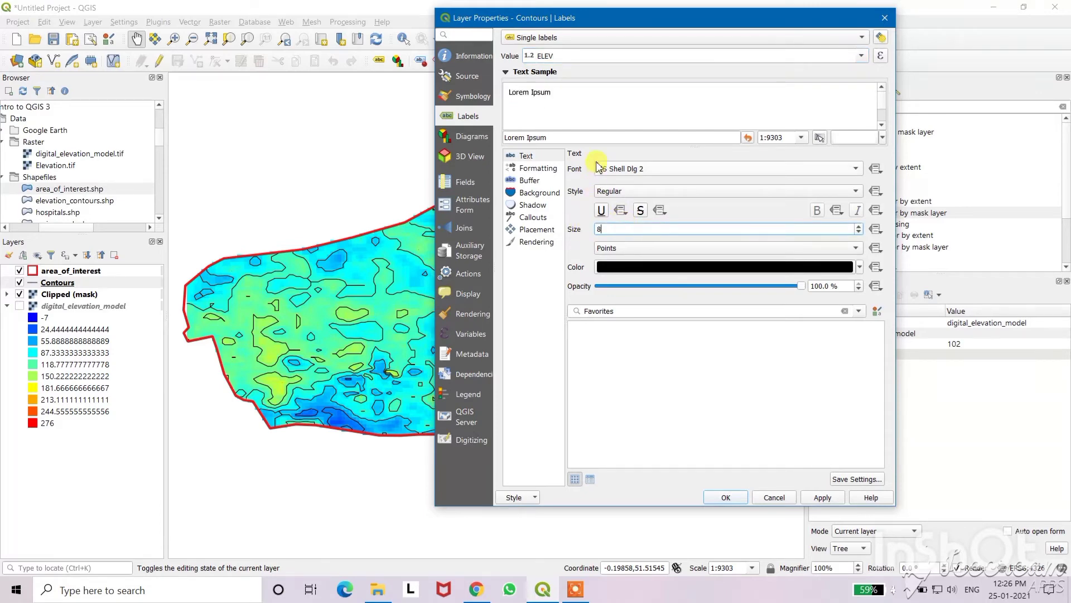
click(726, 496)
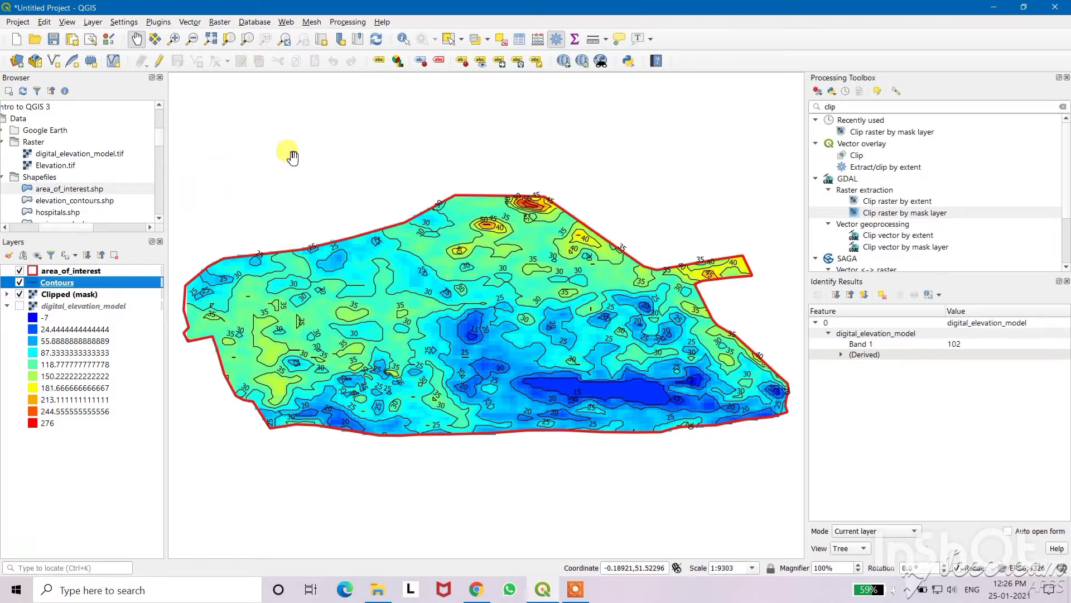
- Add the OSM Standard basemap from QuickMapServices beneath the project layers
click(286, 22)
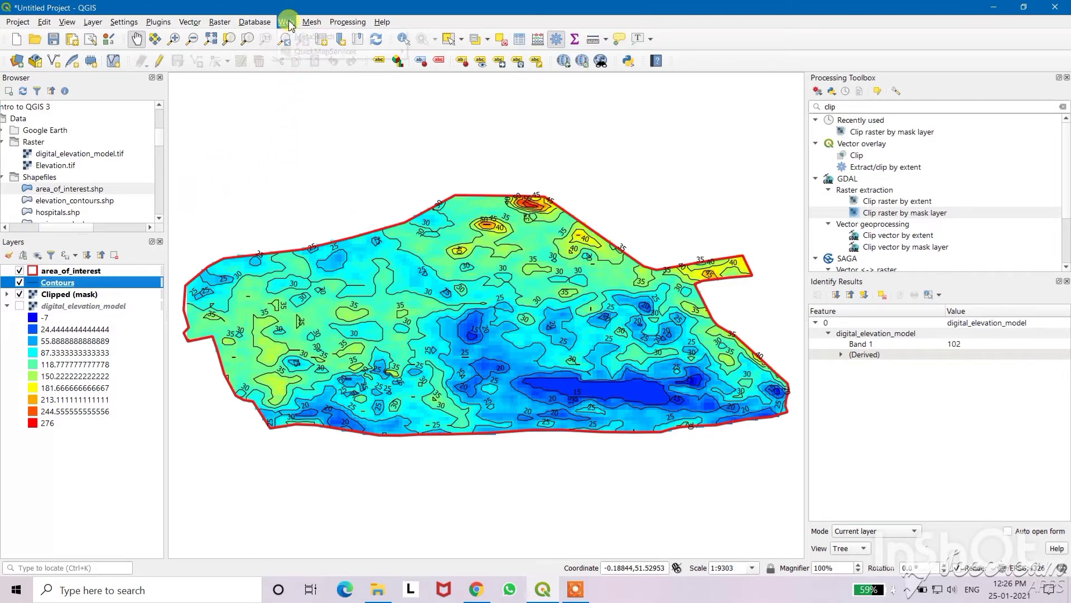
mouse_move(290, 51)
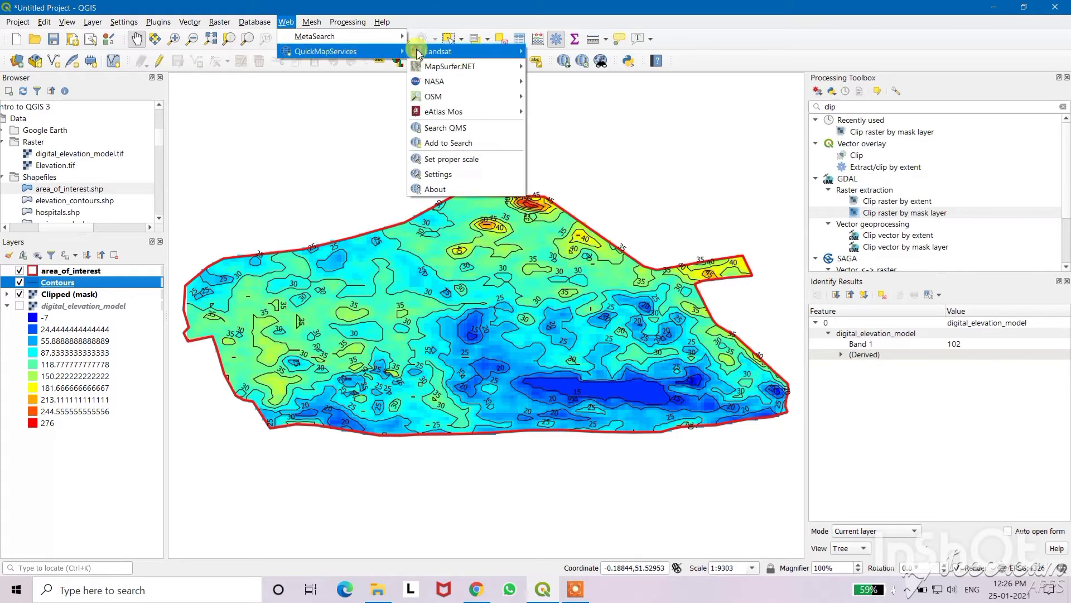
mouse_move(462, 97)
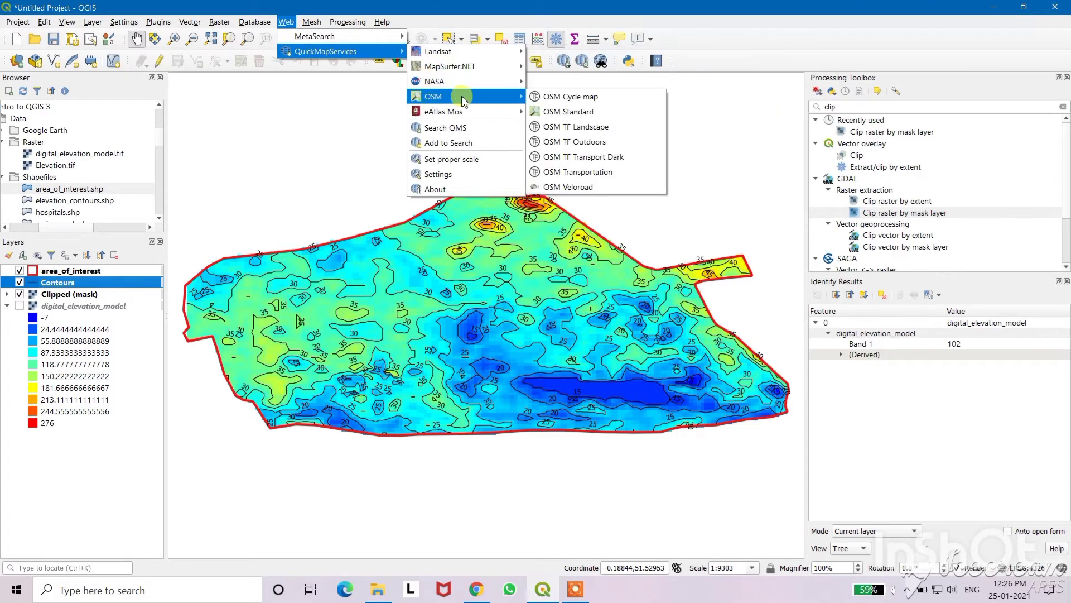
click(557, 114)
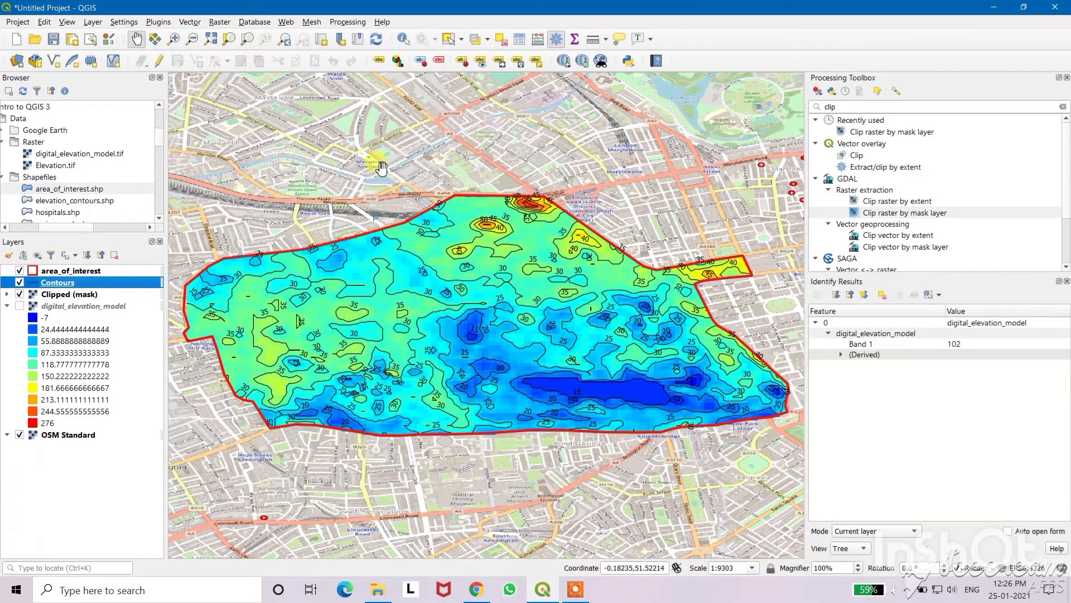
- Reduce the global opacity of the OSM Standard layer to about 60%
click(74, 438)
right_click(75, 437)
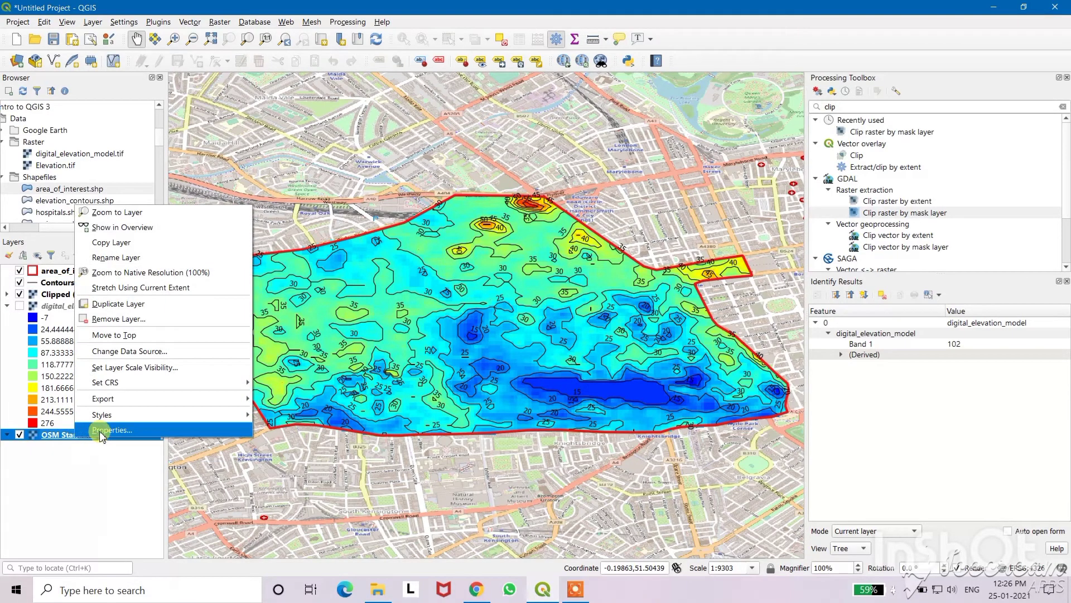
click(100, 430)
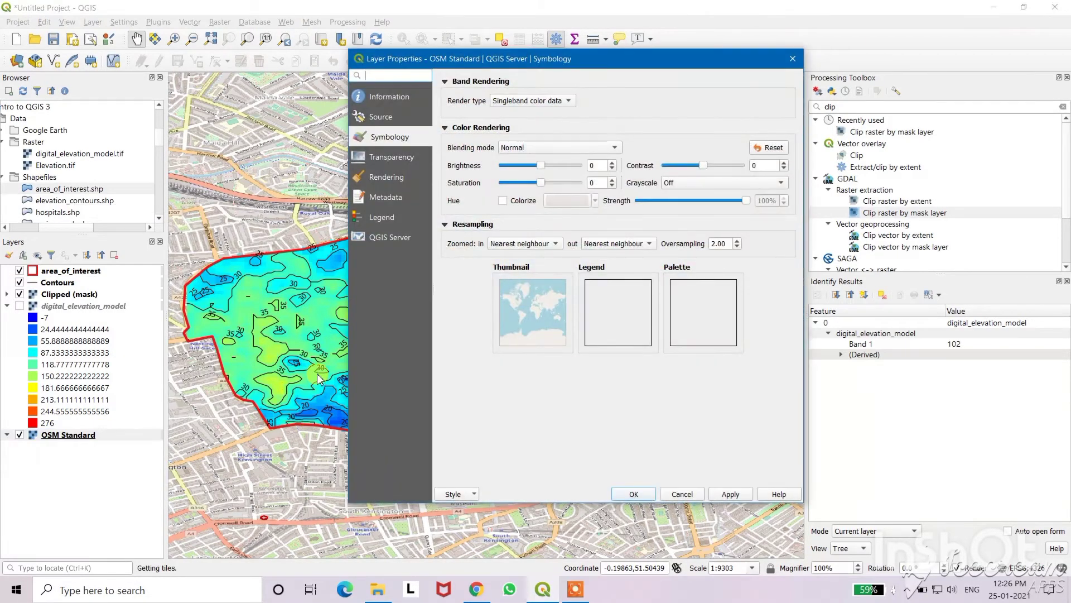
click(390, 158)
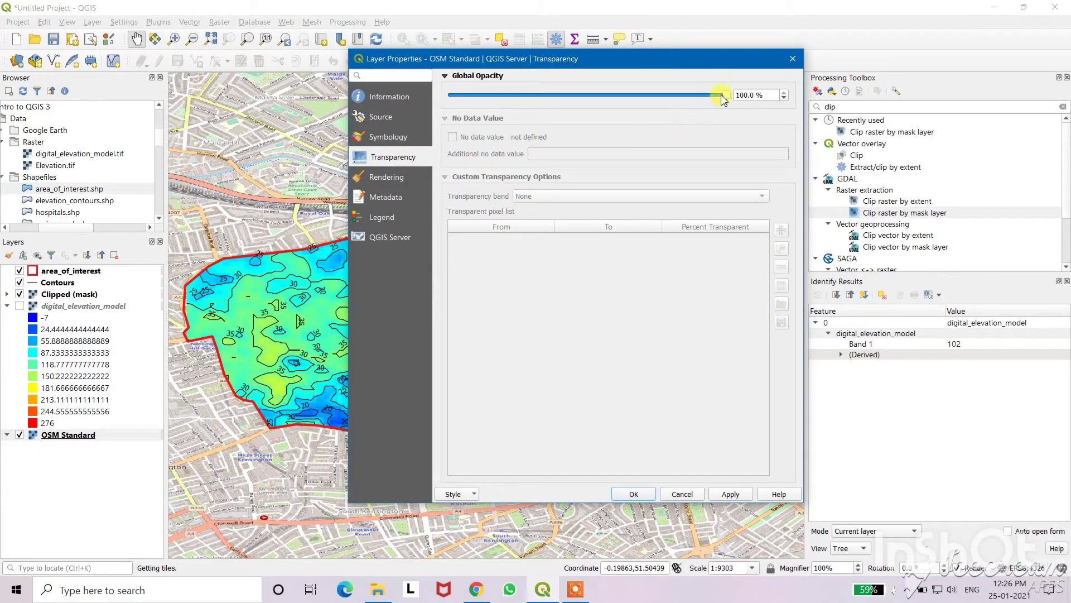
drag(724, 99, 645, 101)
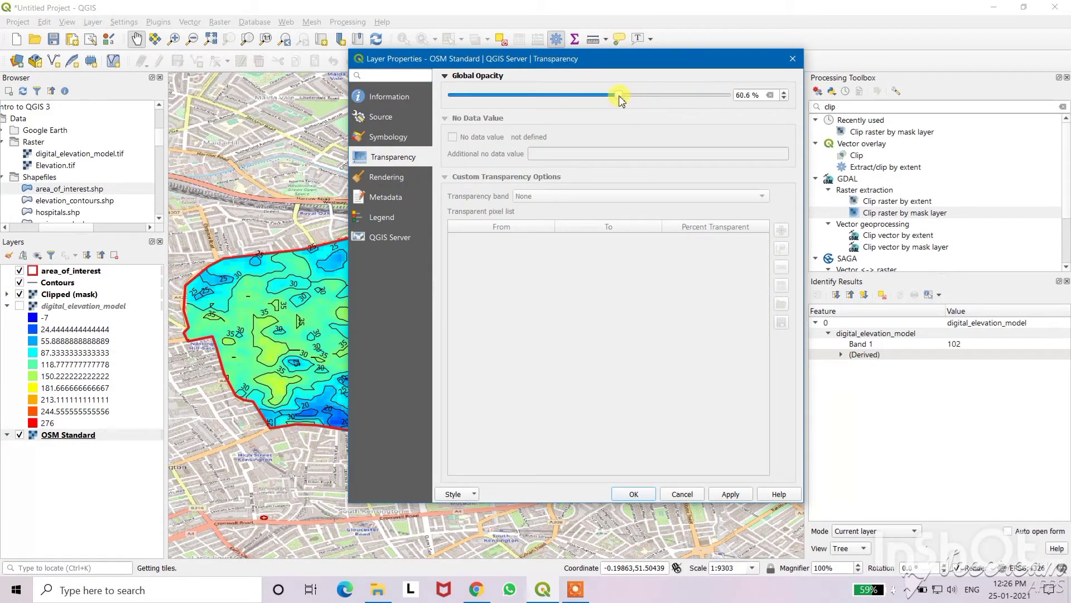
click(714, 497)
click(634, 494)
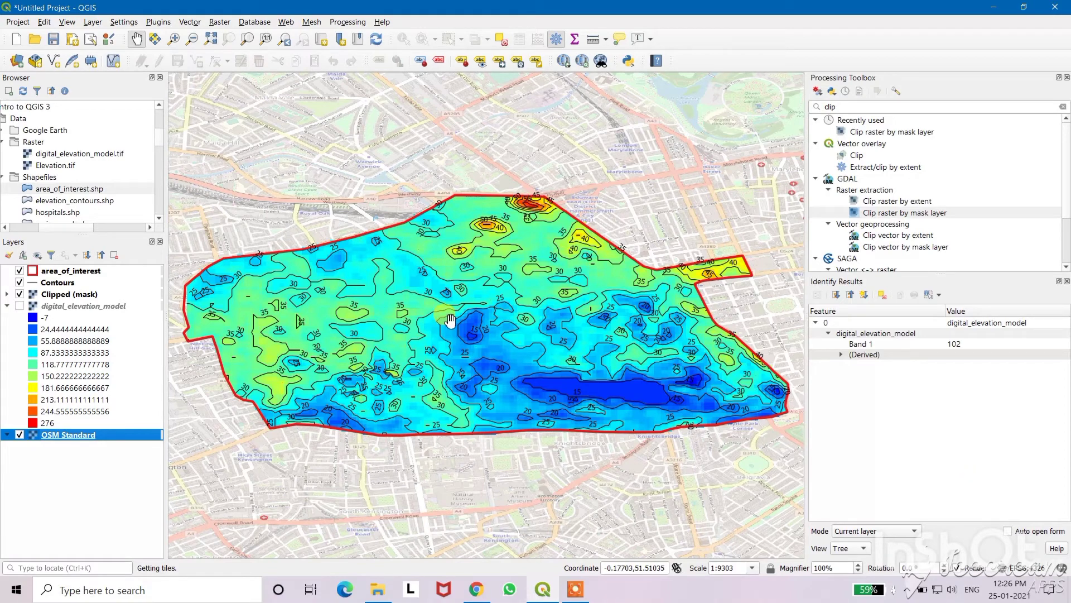
- Create a new print layout, entering a person's first name as its title
click(23, 25)
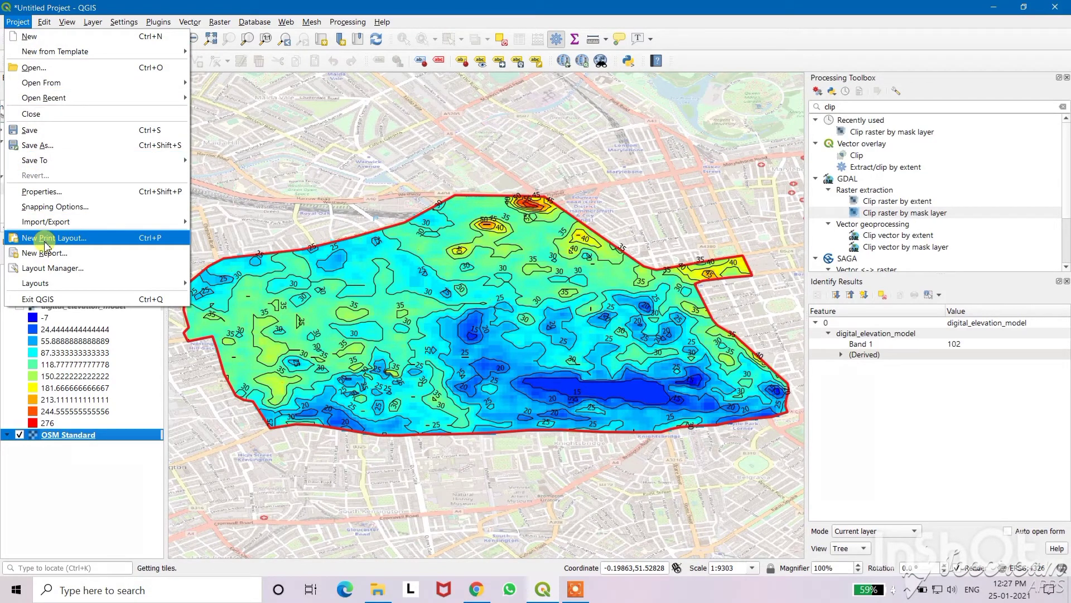
click(102, 238)
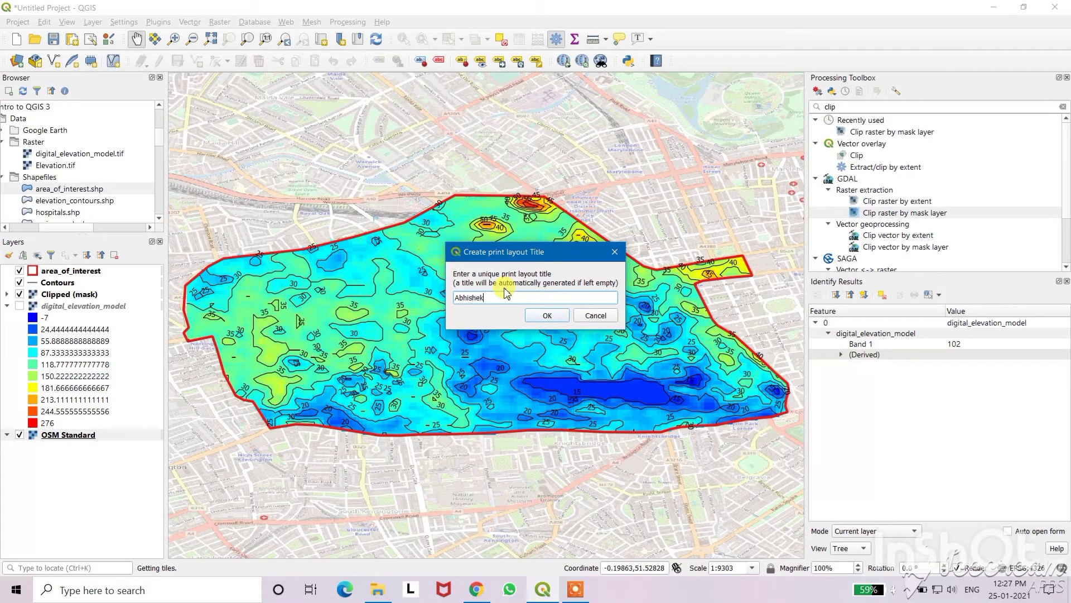
click(546, 314)
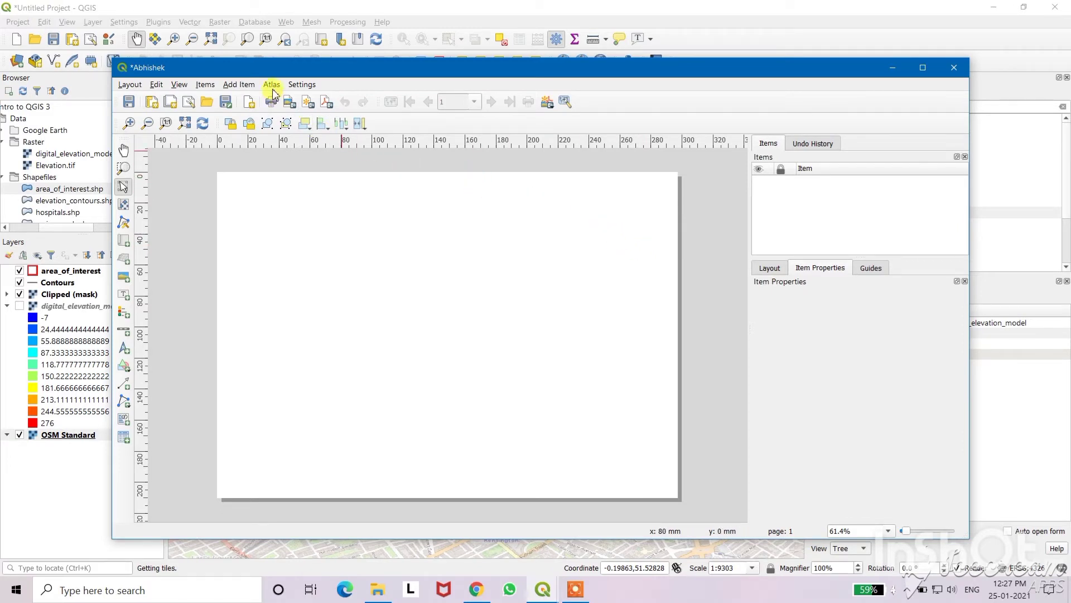
- Add a map to the print layout that fills the page except for a narrow margin on all sides
click(240, 84)
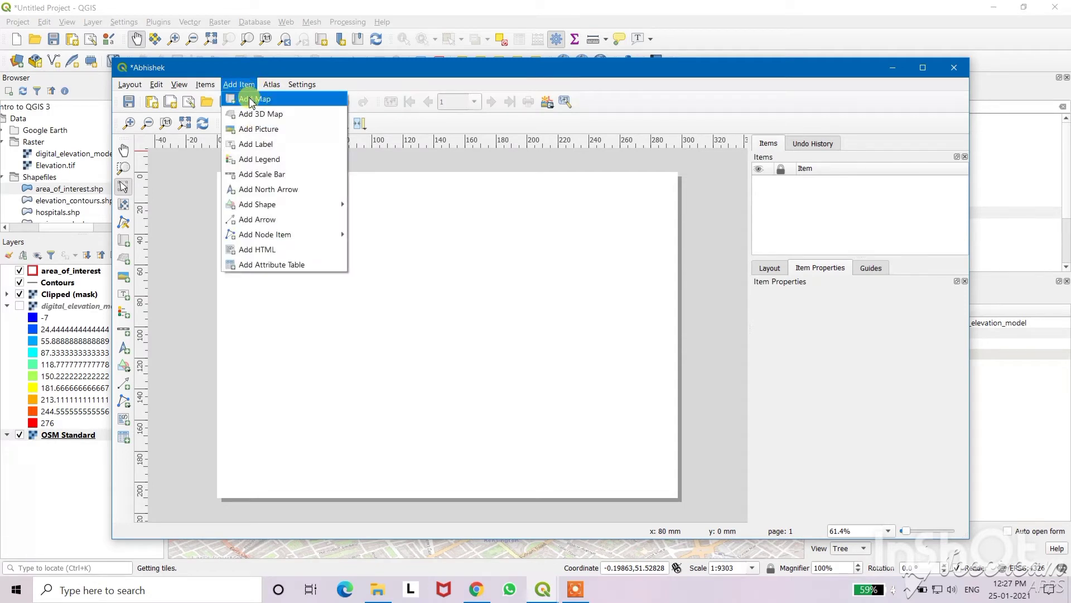
click(250, 101)
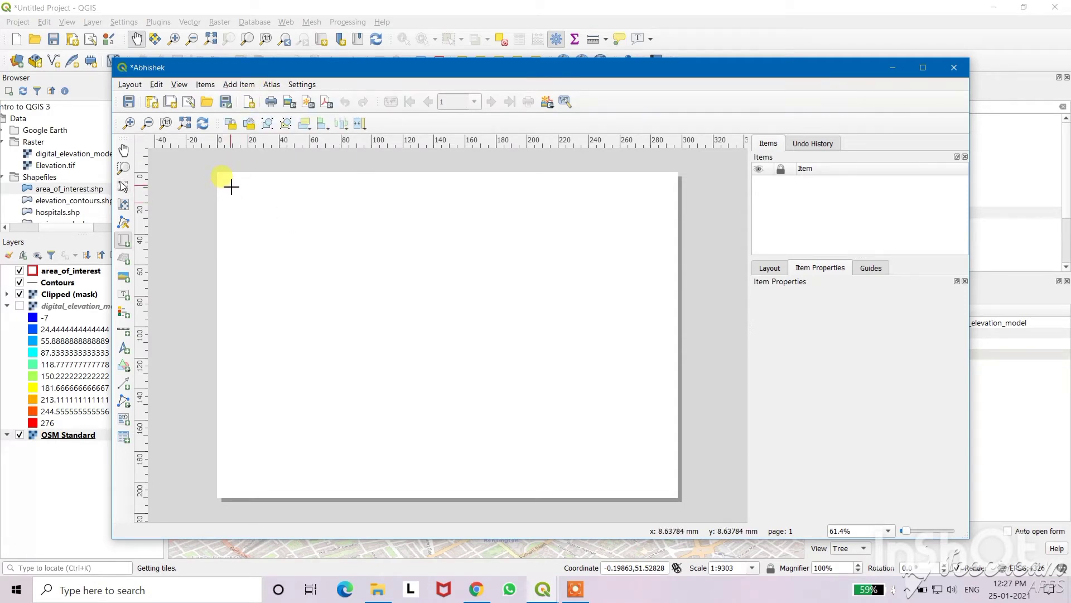
drag(229, 185, 666, 487)
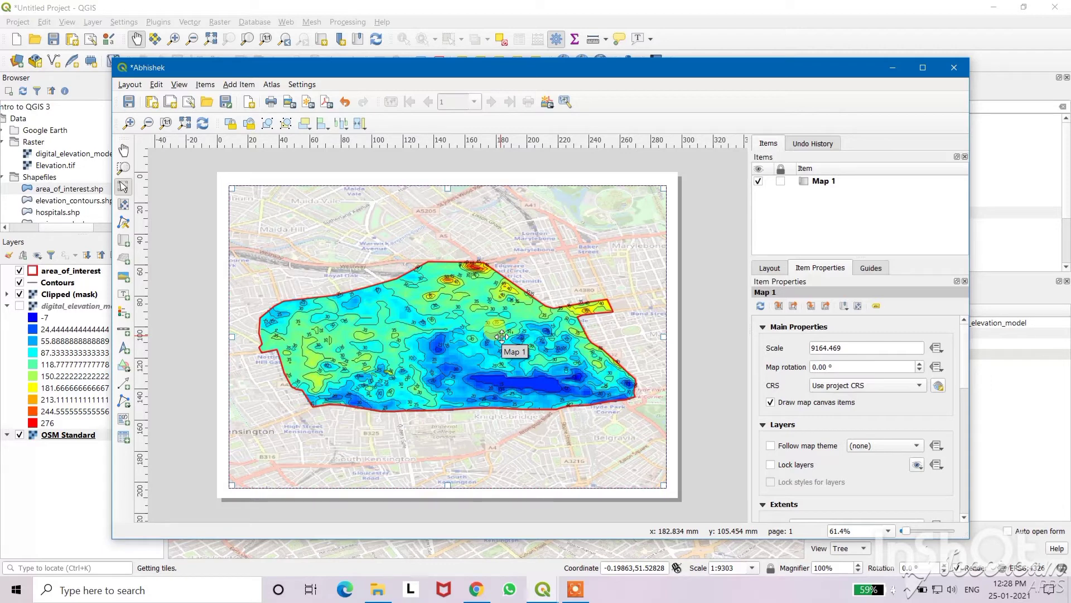
- Set the layout map's scale to 11000 and move its content so the area of interest sits near the frame's left edge
click(861, 308)
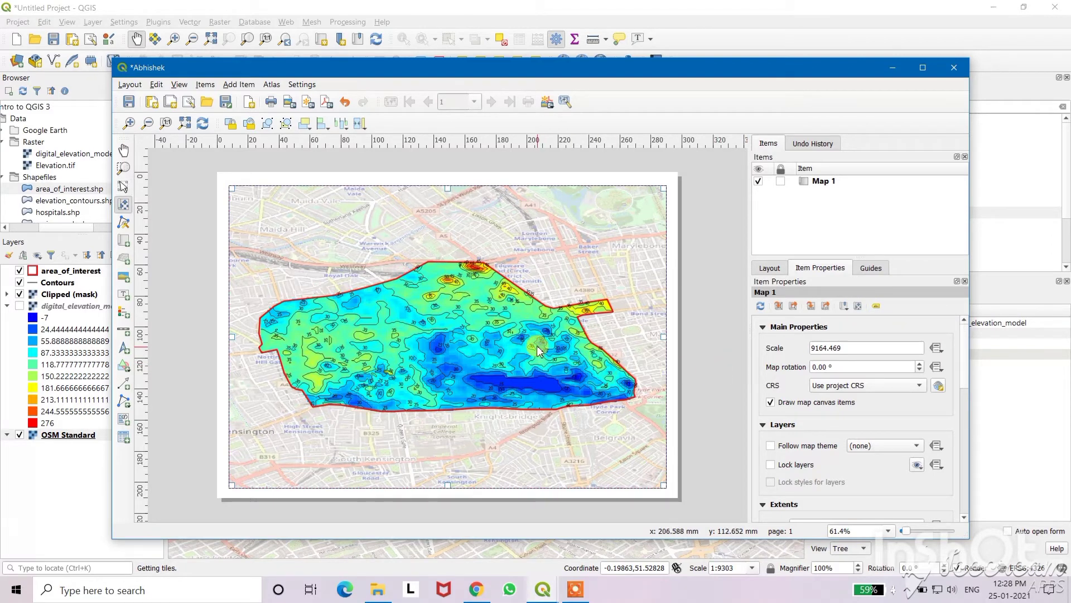
drag(539, 350, 516, 352)
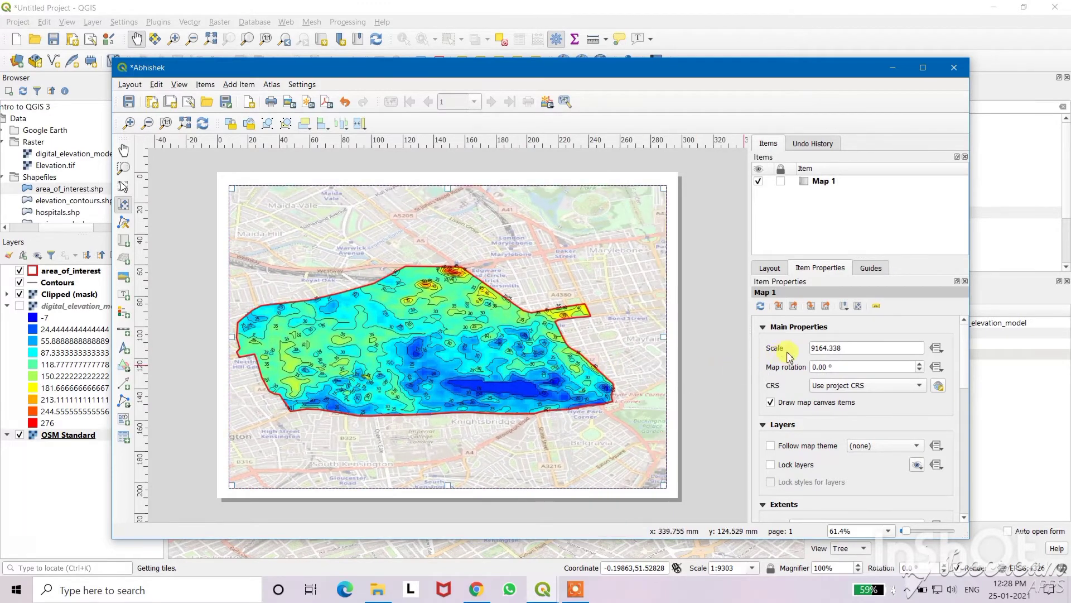
double_click(848, 348)
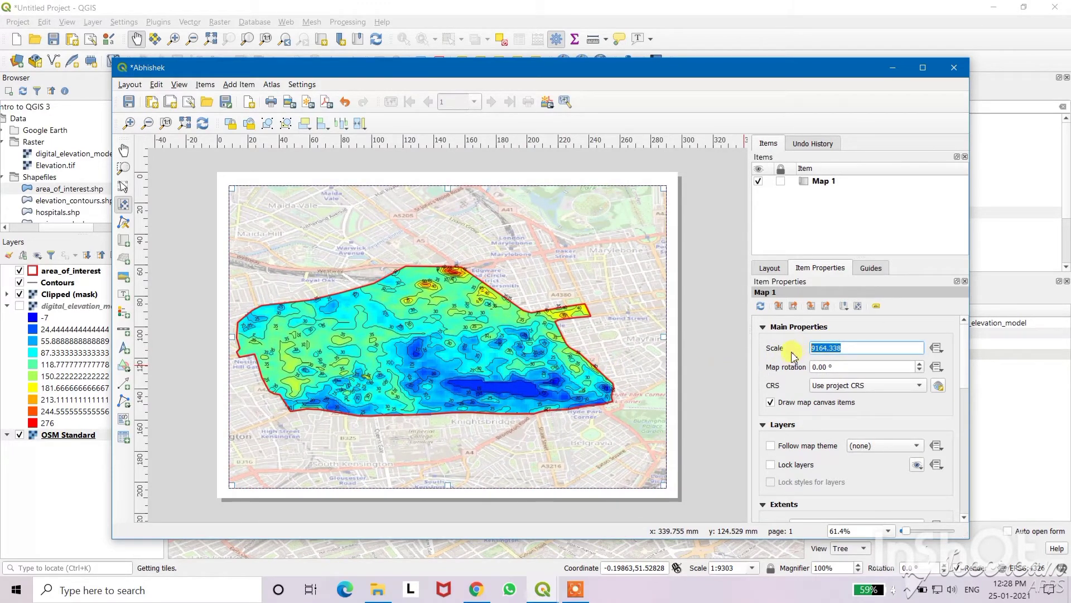
text(11000)
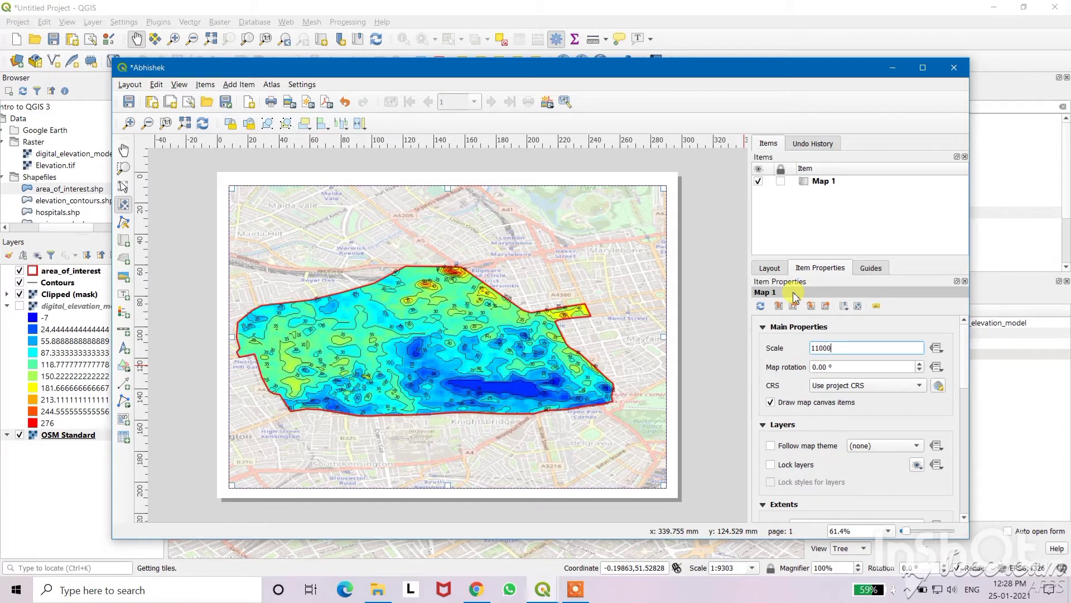
key(Return)
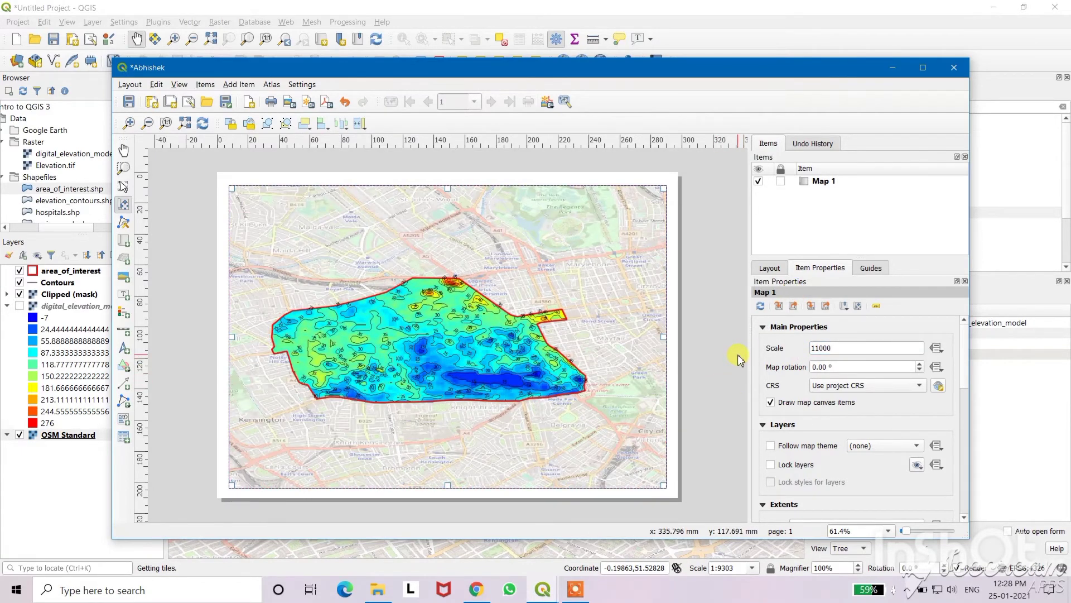
drag(525, 360, 485, 364)
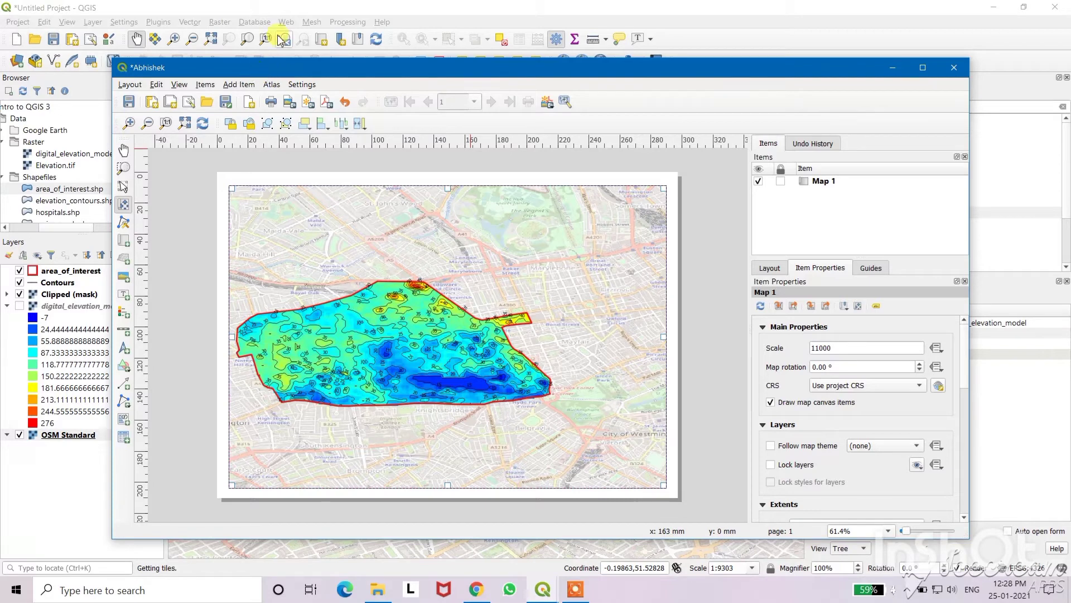
- Add a legend over the lower-right part of the layout map, beside the area of interest
click(240, 85)
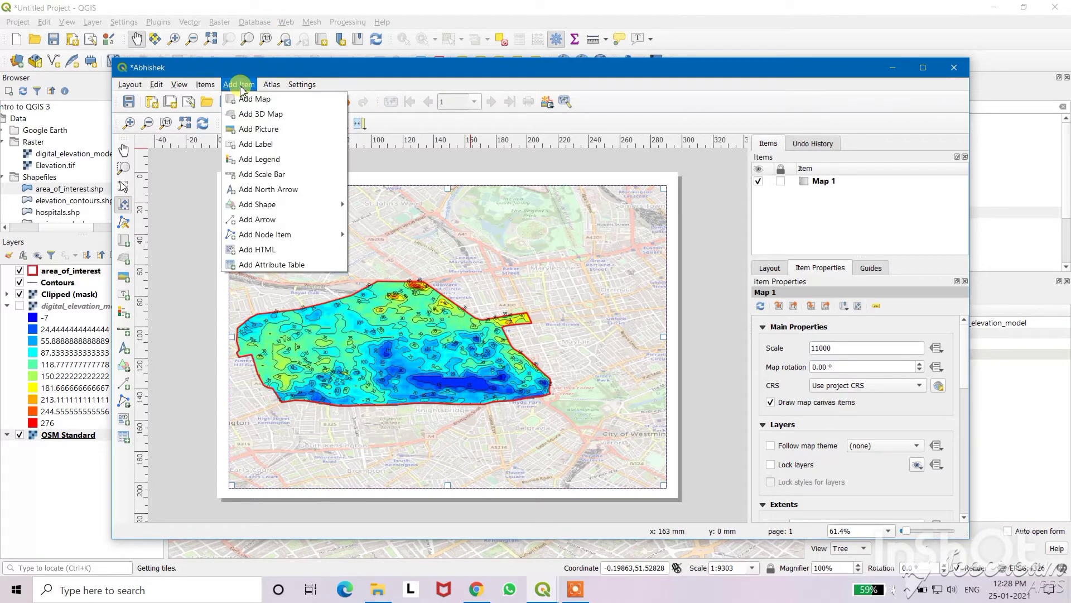
click(257, 158)
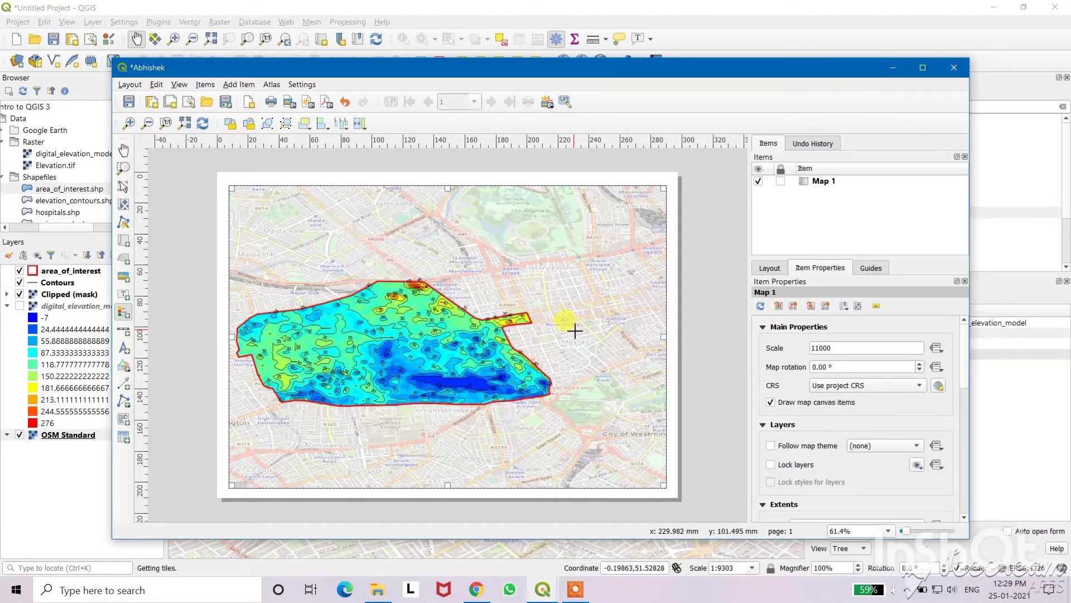
drag(575, 330, 642, 473)
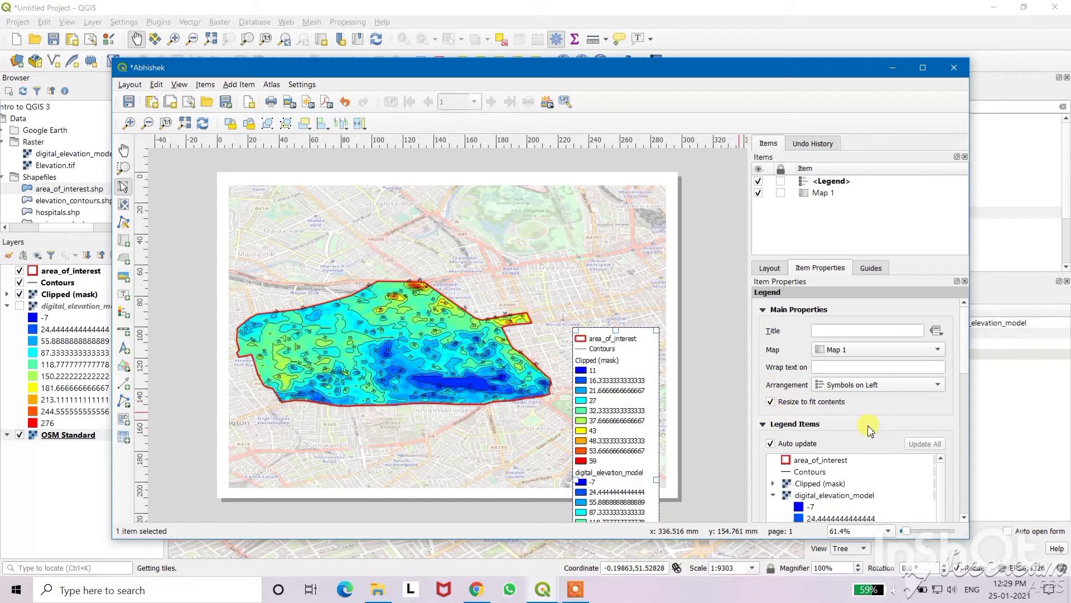
- Turn off the legend's auto update and remove the digital_elevation_model and OSM Standard entries from it
scroll(865, 427, down, 1)
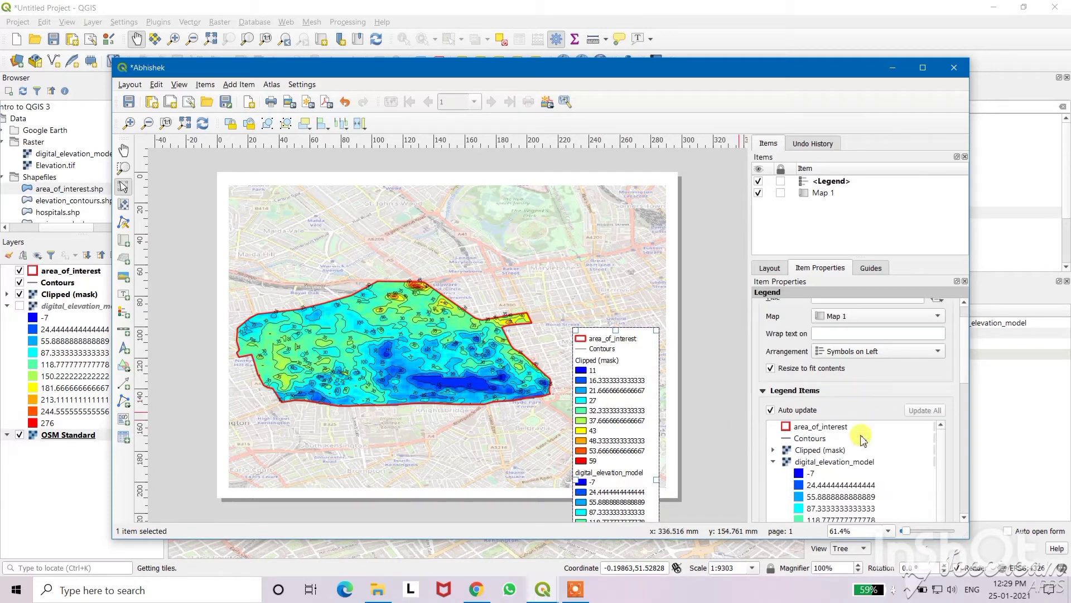
click(771, 411)
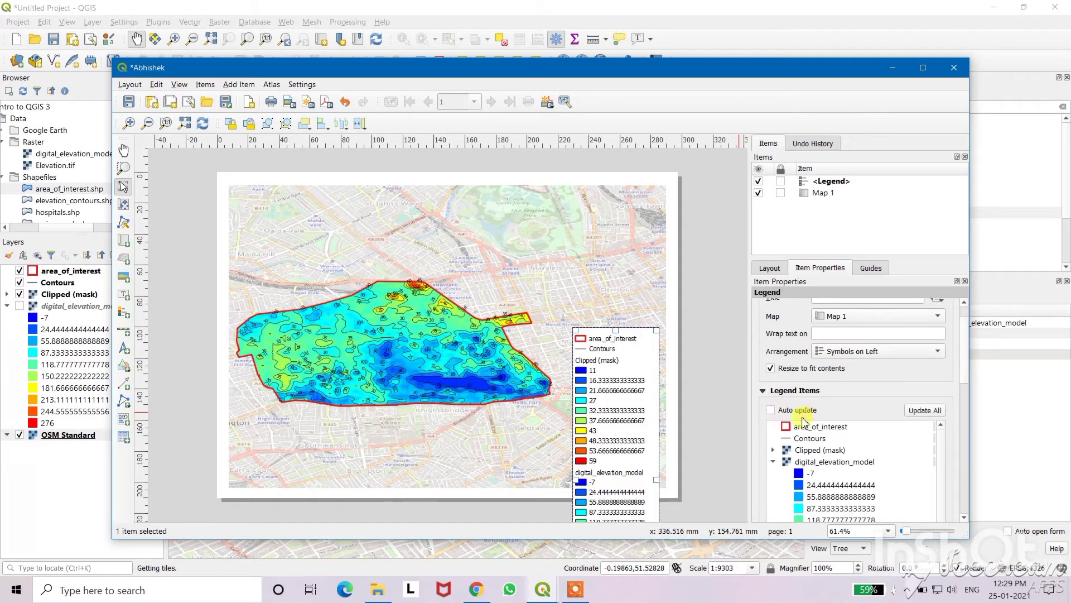
scroll(852, 415, down, 1)
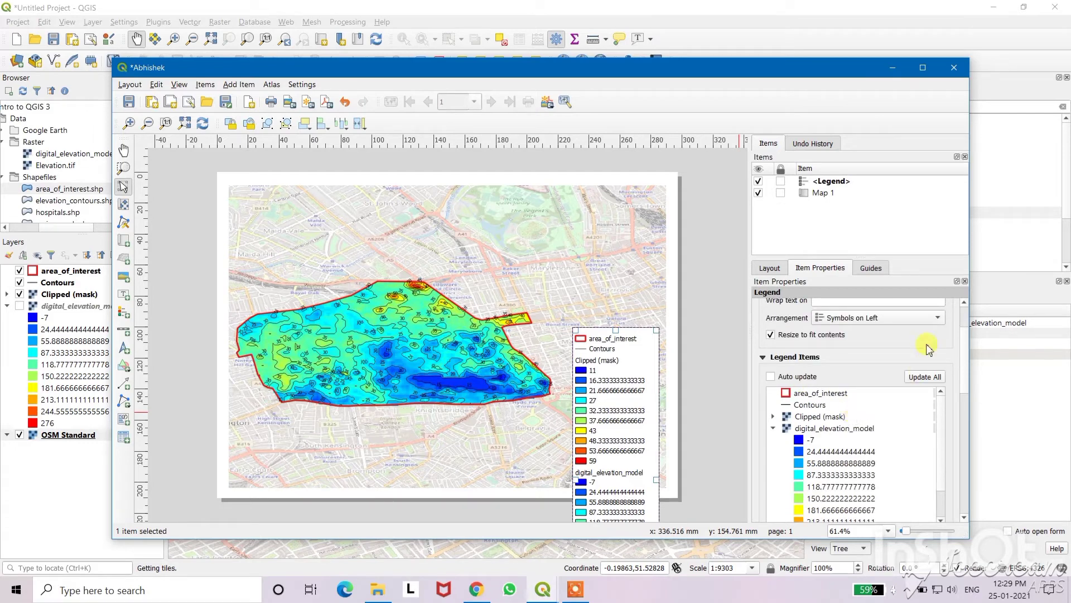
scroll(856, 351, down, 2)
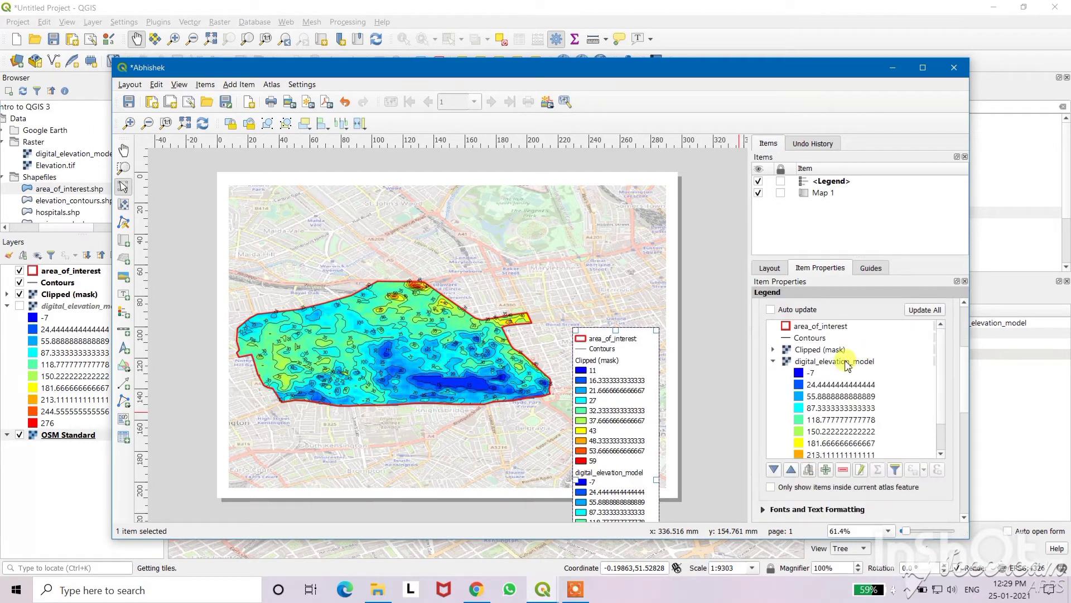
click(847, 362)
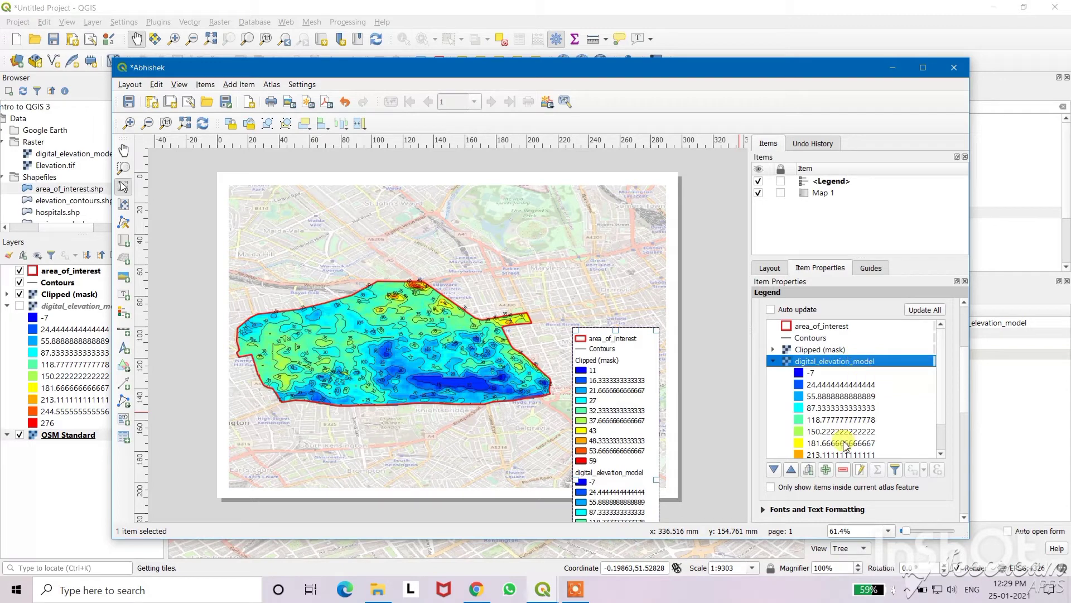
click(843, 471)
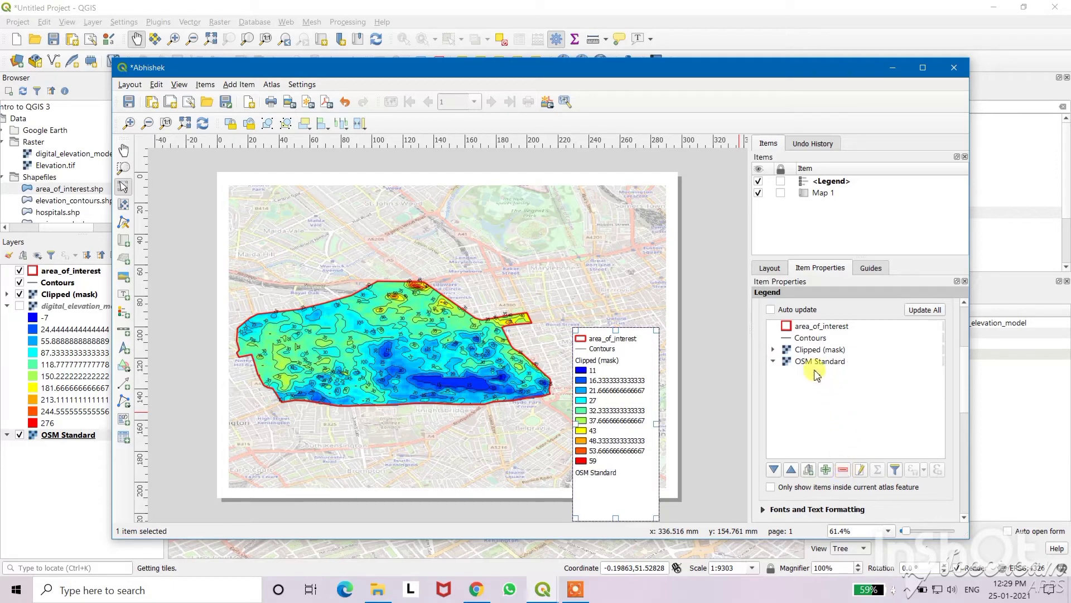
click(812, 362)
click(843, 470)
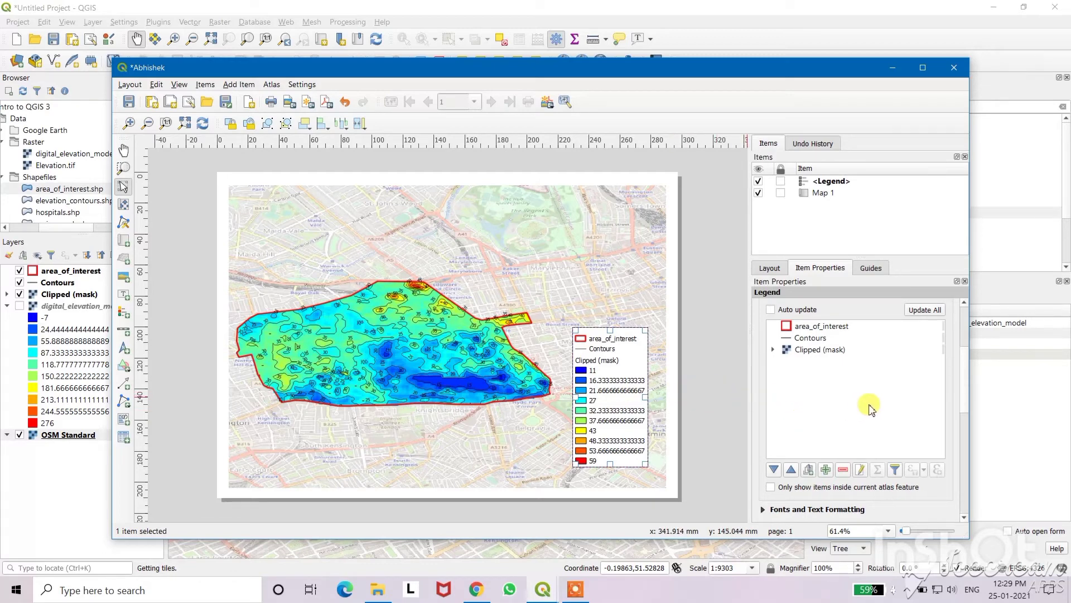
- Enable a frame around the legend with a thickness of 0.50 mm
scroll(965, 380, down, 5)
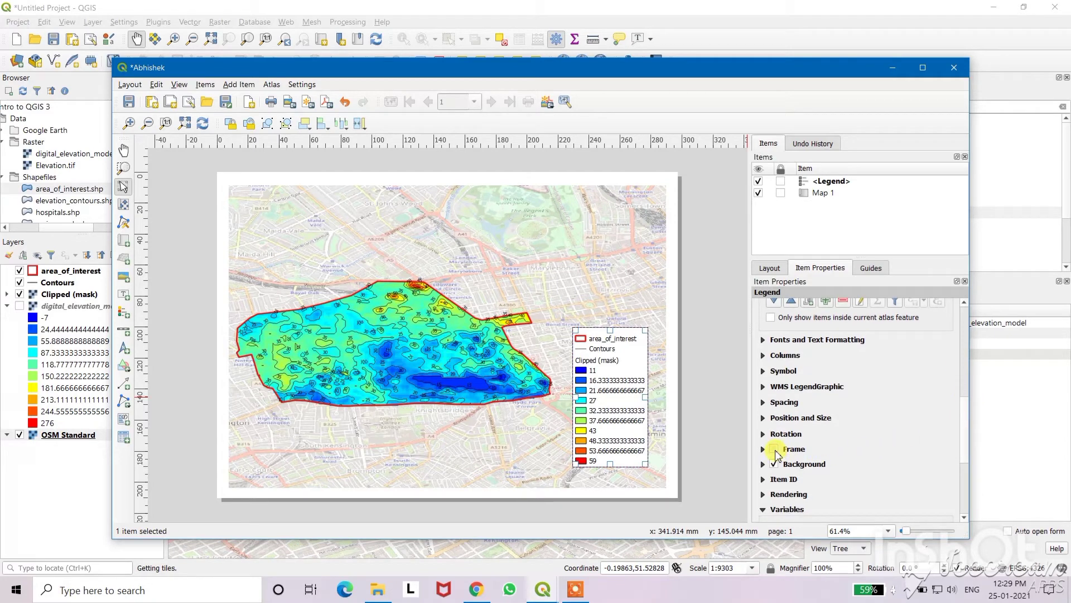
click(774, 450)
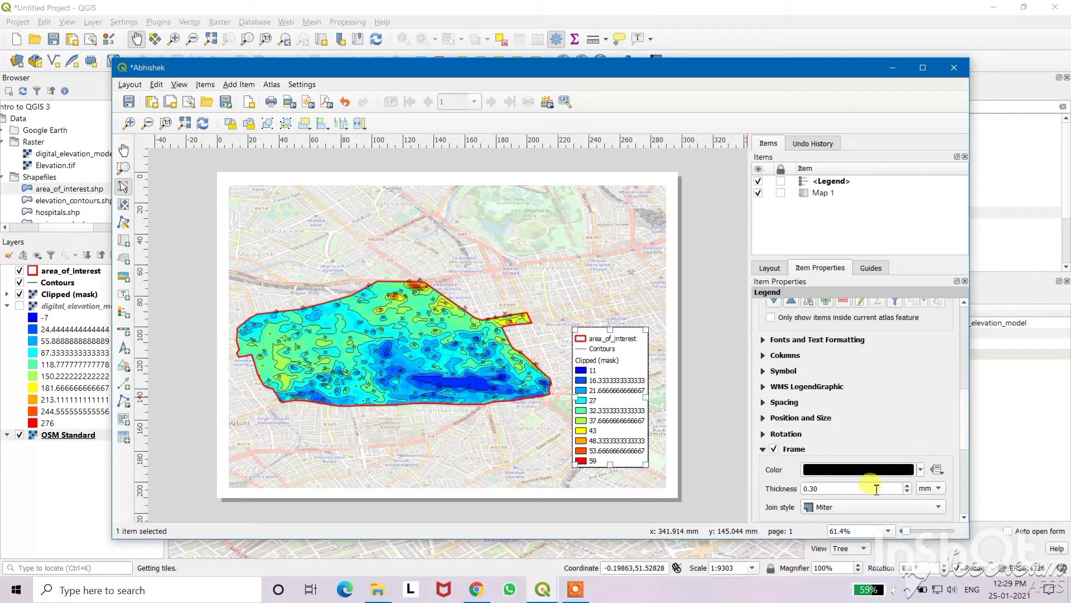
click(908, 485)
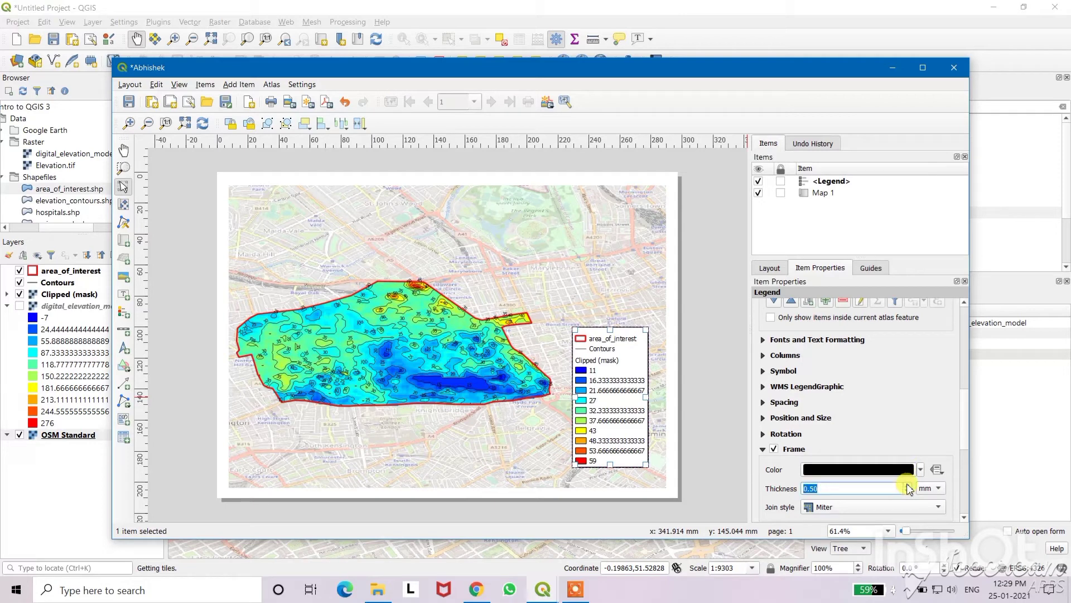
click(718, 394)
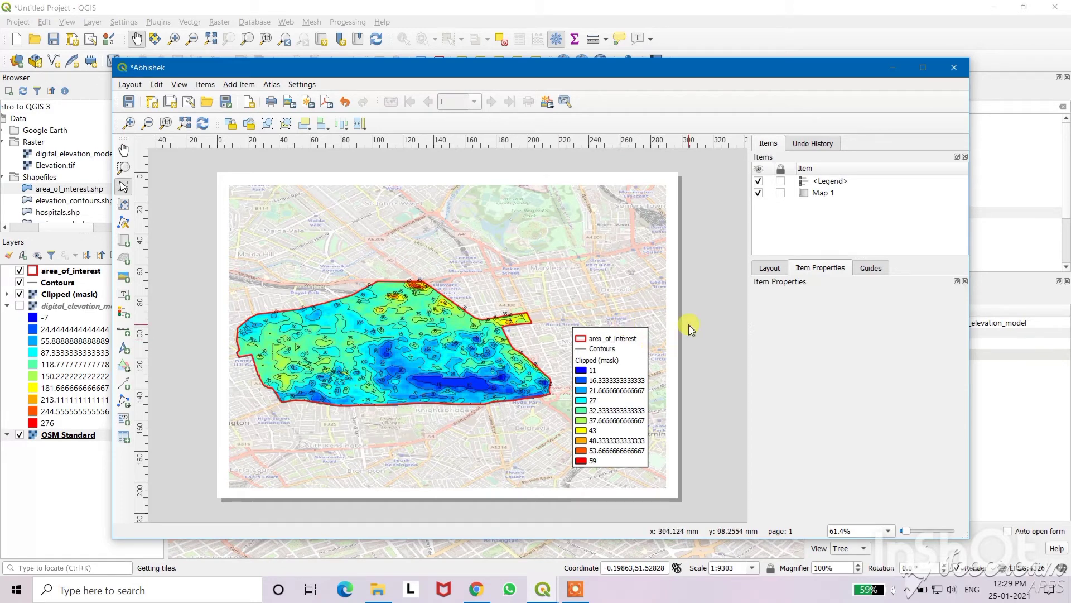
- Add a north arrow in the upper-right part of the layout map, above the legend
click(238, 84)
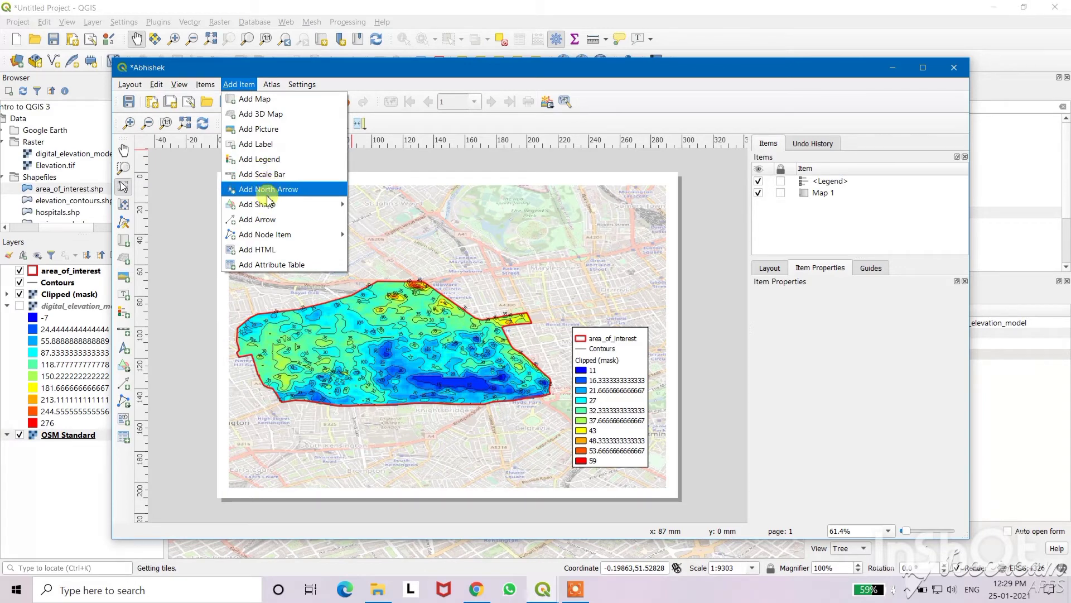
mouse_move(269, 209)
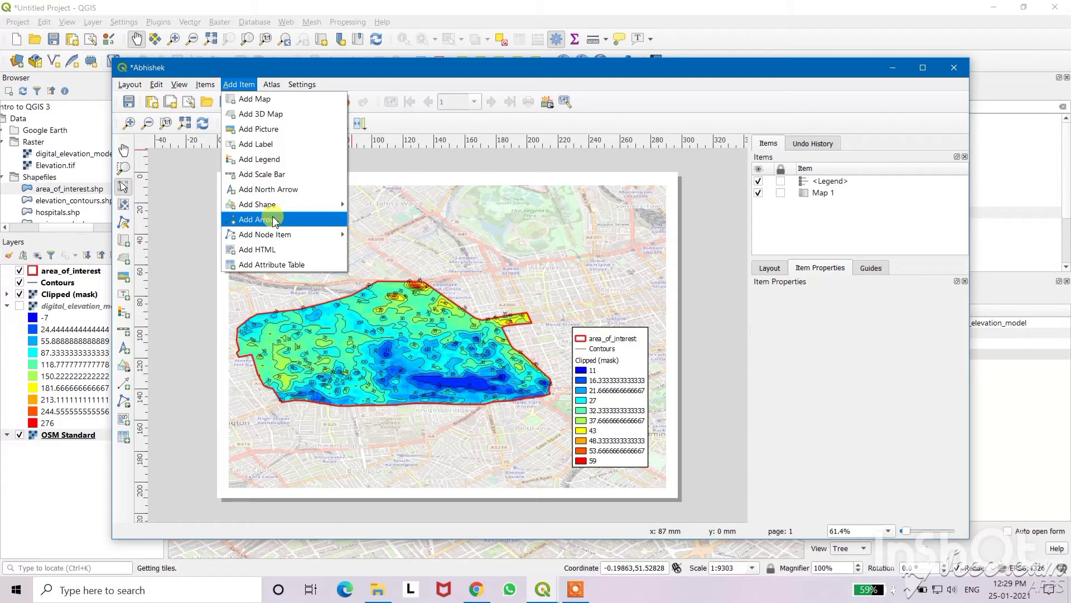
click(270, 190)
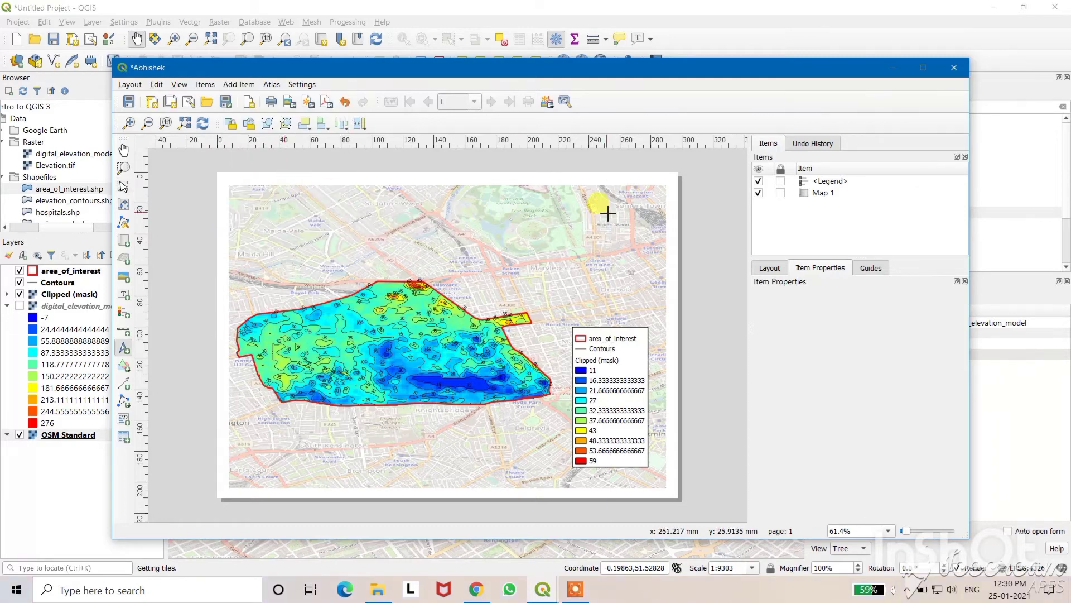
drag(603, 209, 641, 274)
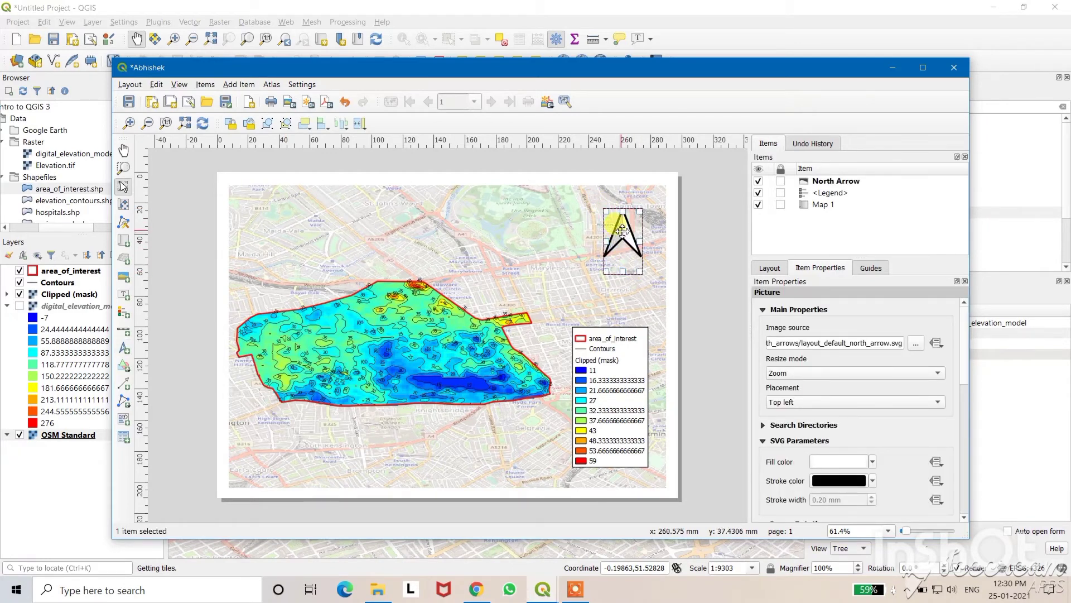
click(691, 215)
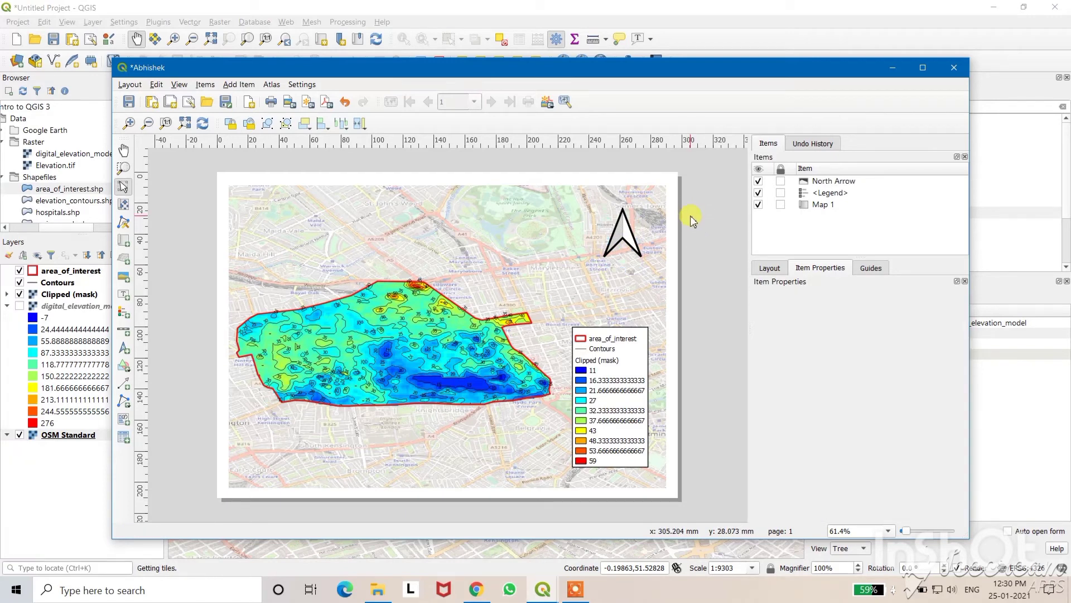
- Add a scale bar in the lower-left corner of the layout map, below the area of interest
click(239, 85)
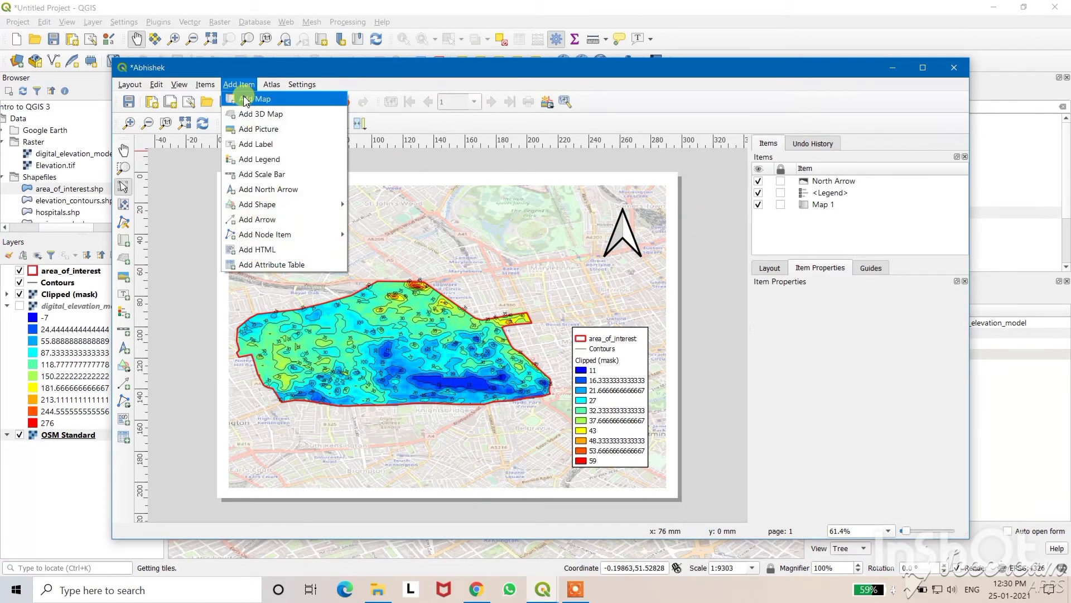
click(258, 174)
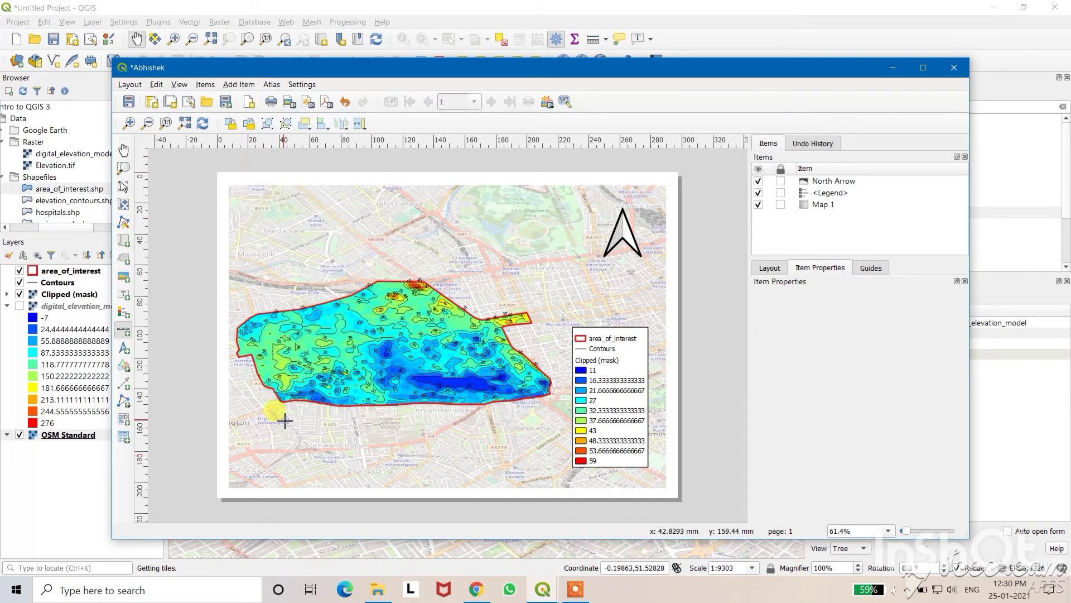
drag(251, 451, 462, 470)
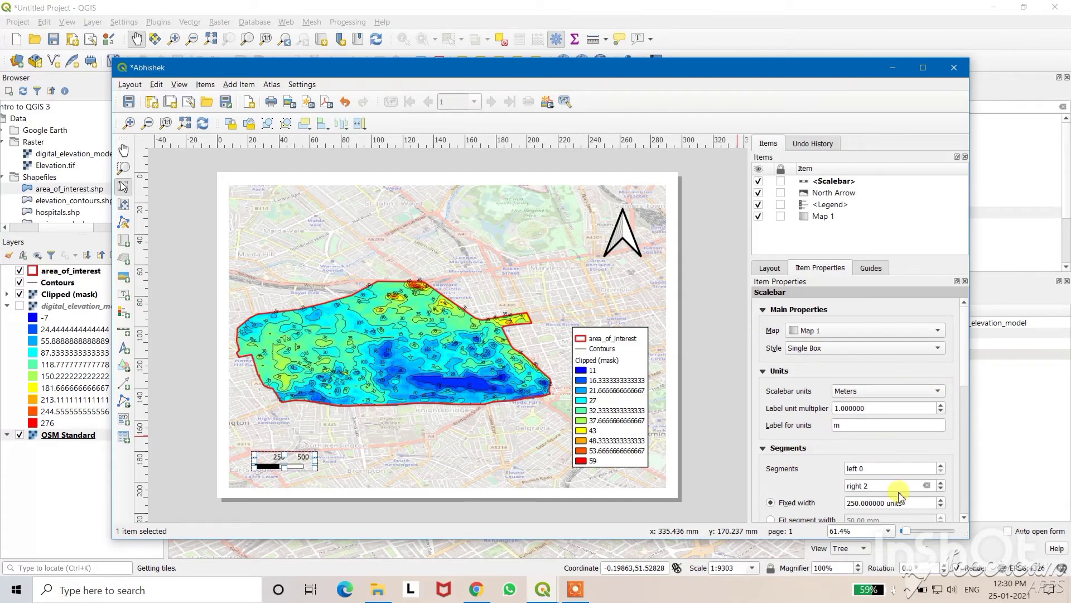
- Set the scale bar to 6 right segments
click(942, 483)
click(941, 483)
click(941, 483)
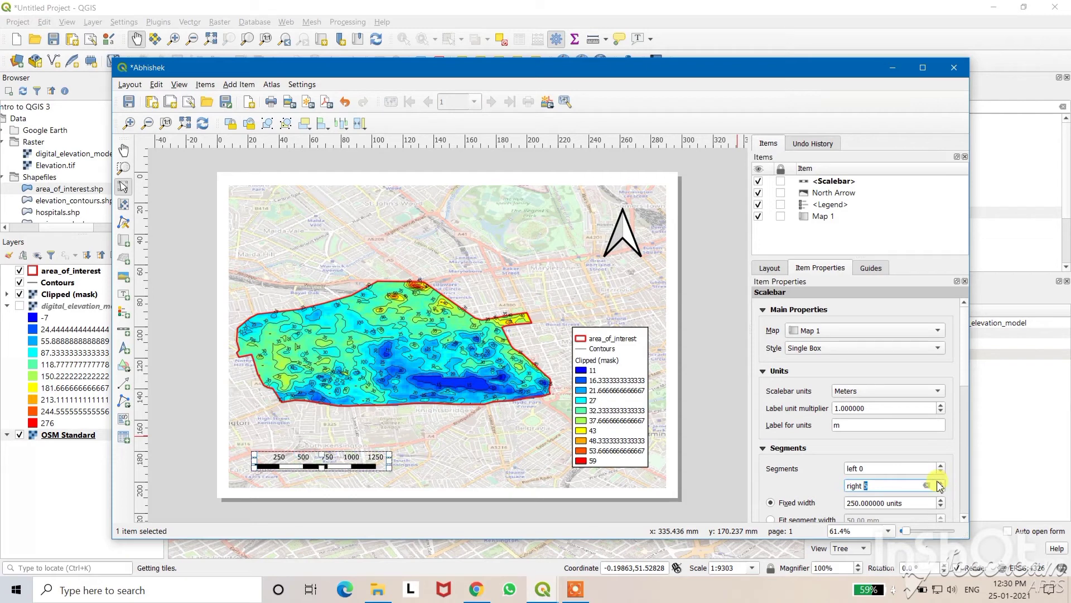
click(941, 483)
click(733, 451)
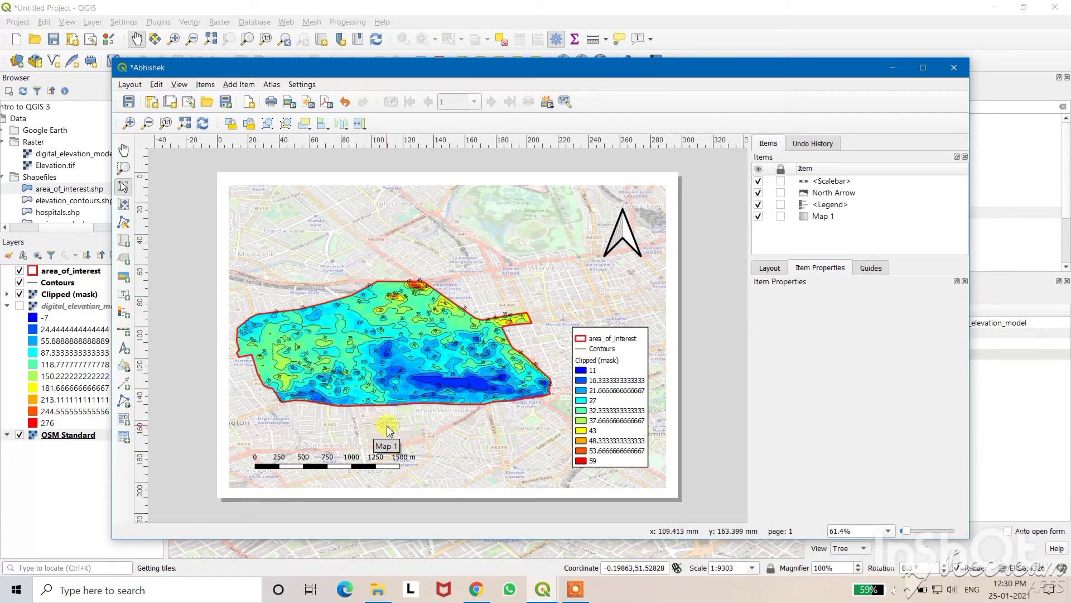
- Add a label above the area of interest with the text "Elevation Map - " followed by the author's full name
click(237, 86)
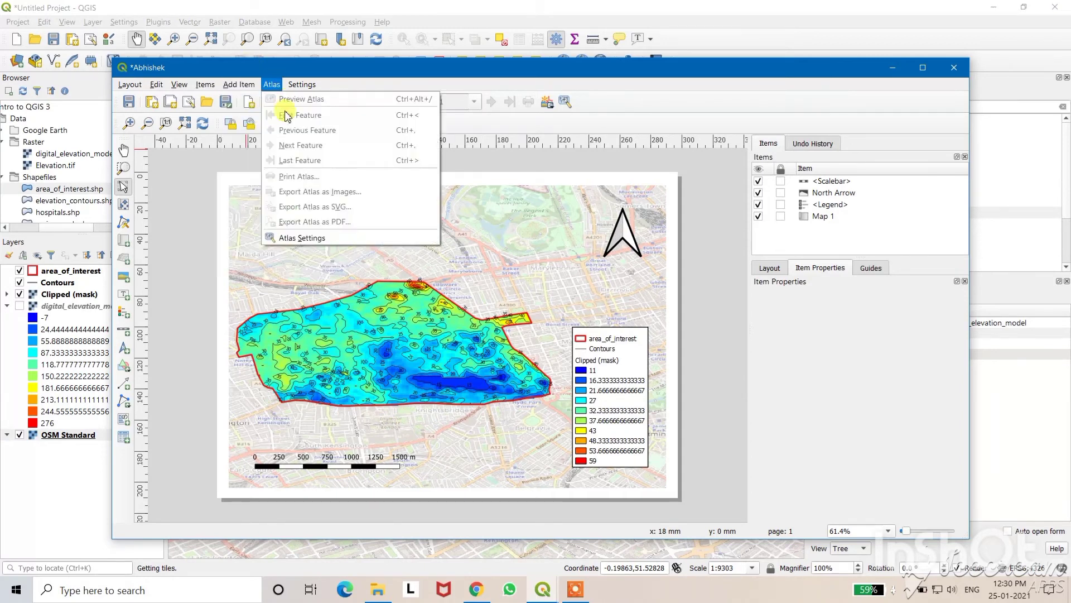
click(239, 143)
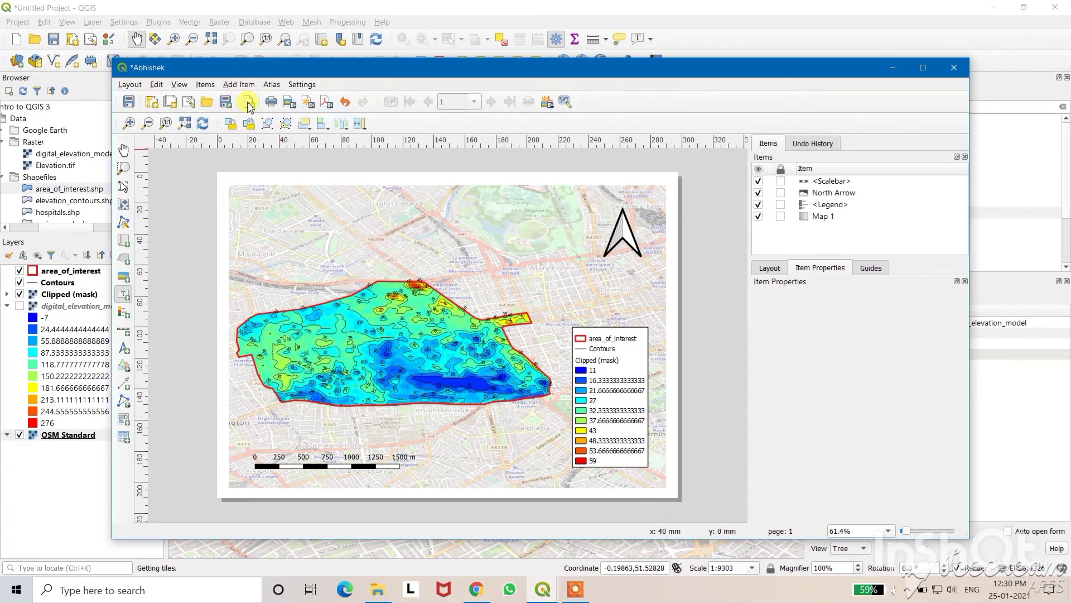
drag(359, 204, 552, 252)
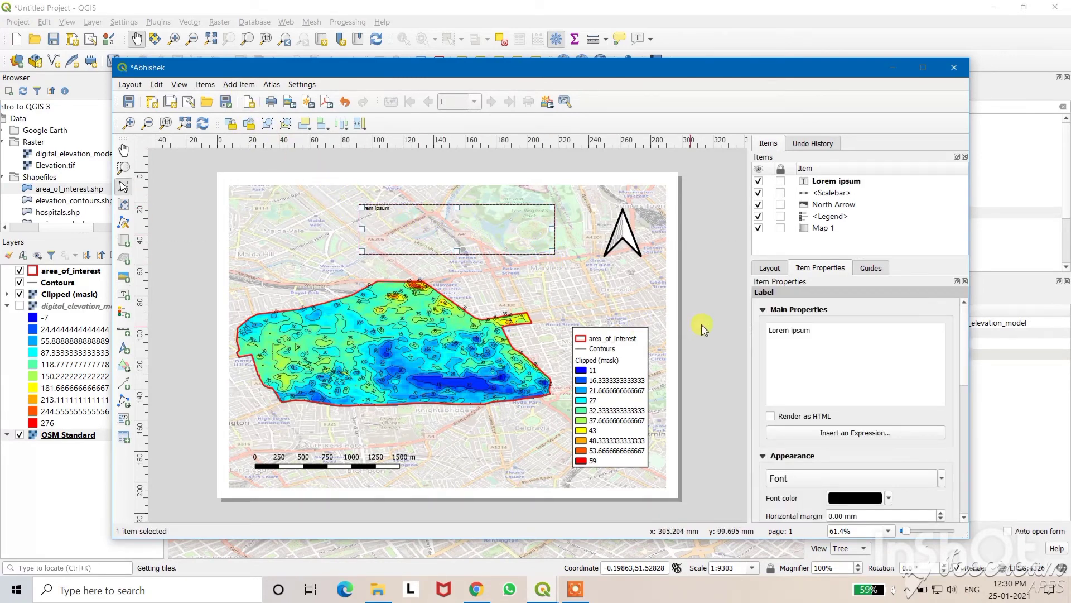
click(816, 327)
drag(821, 331, 754, 329)
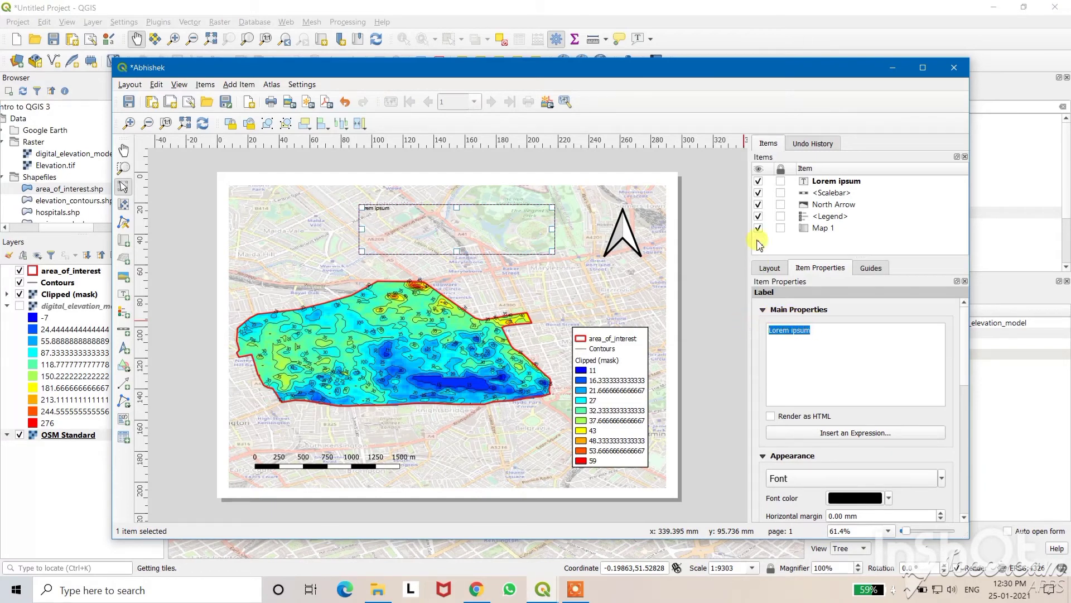
text(Elevation Map - Abhishek Dixit)
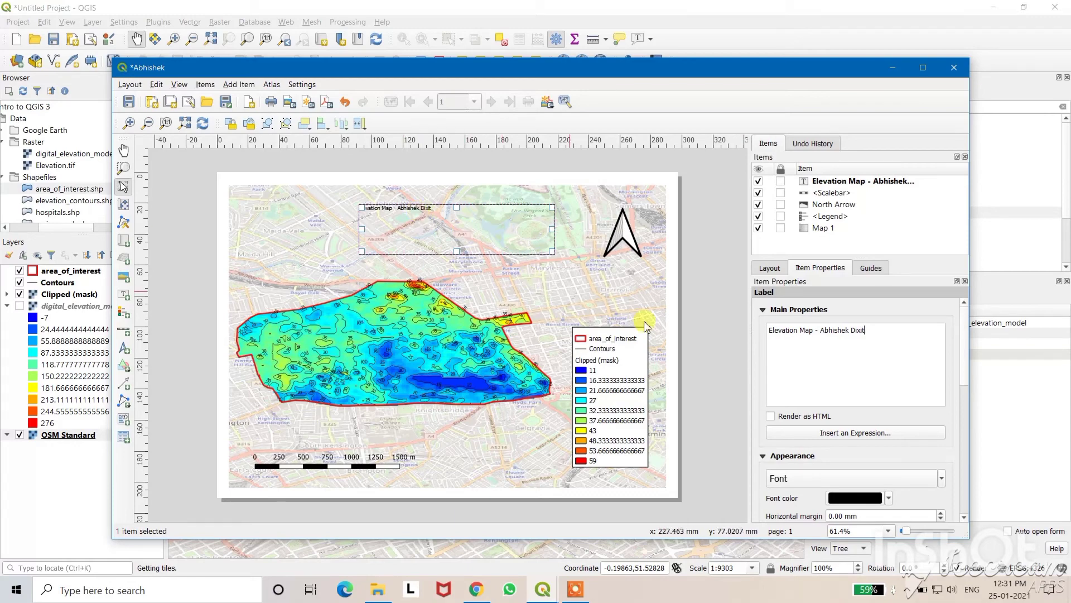
- Set the title label's font size to 28
click(854, 383)
scroll(952, 363, down, 2)
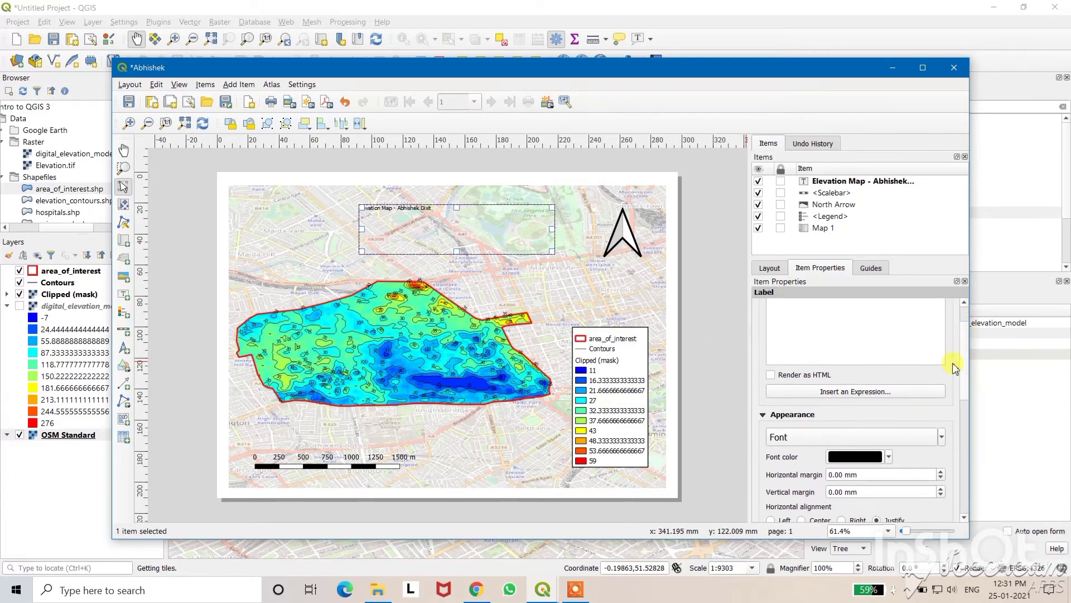
click(855, 436)
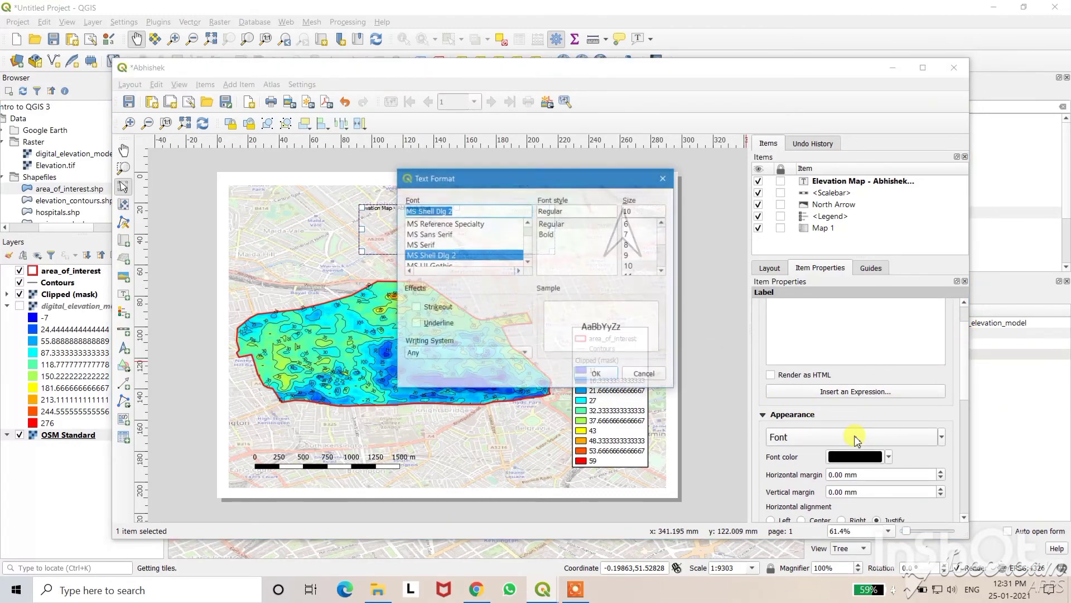
scroll(662, 242, down, 5)
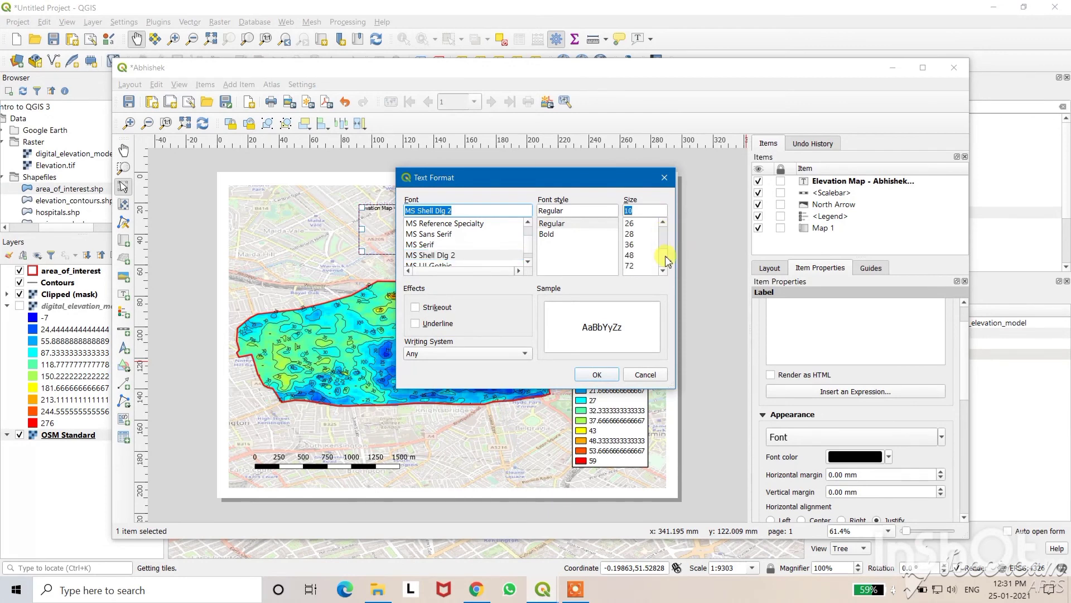
click(631, 234)
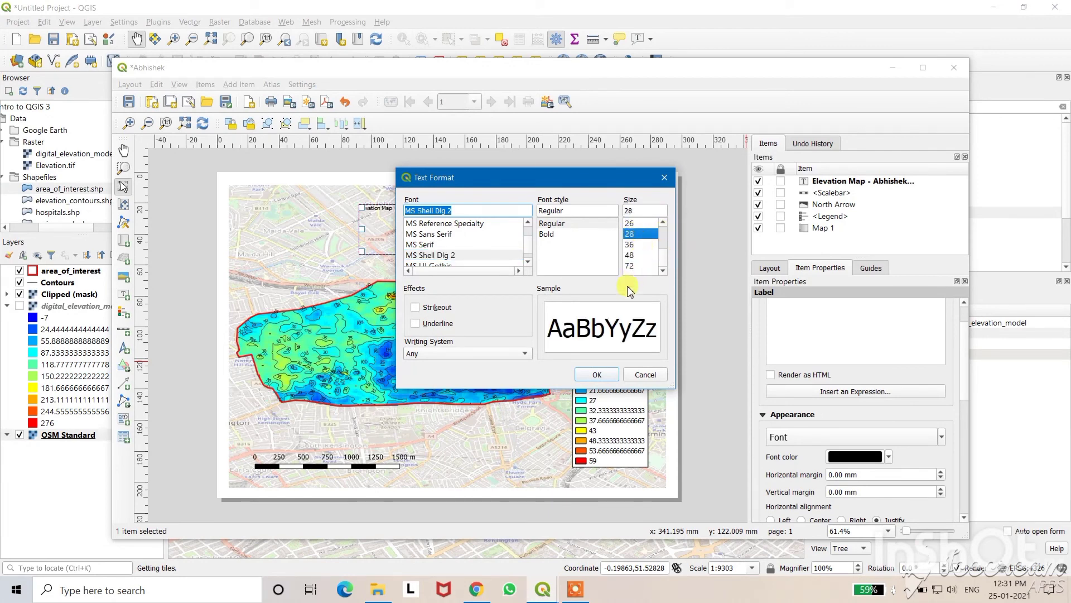
click(597, 376)
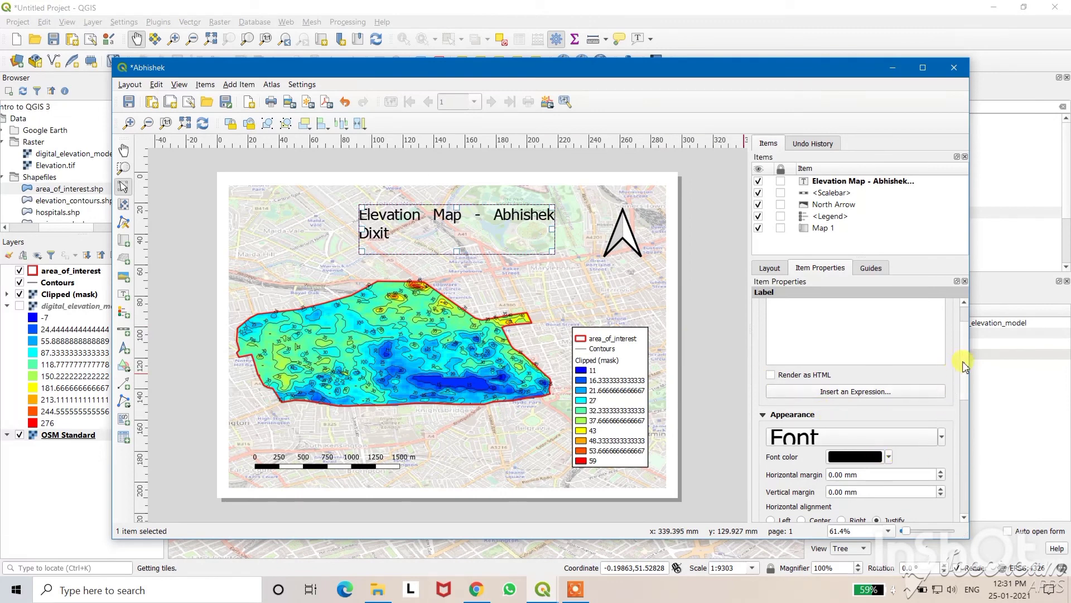
- Align the title label to Center horizontally and Middle vertically, and widen its box so the title fits on one line
scroll(955, 385, down, 3)
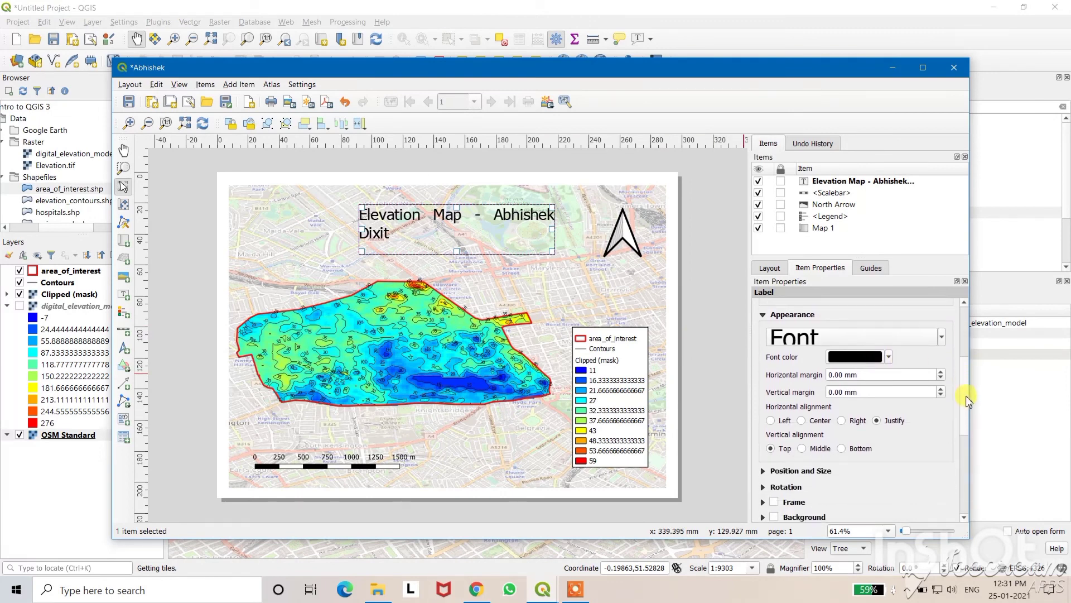
click(801, 419)
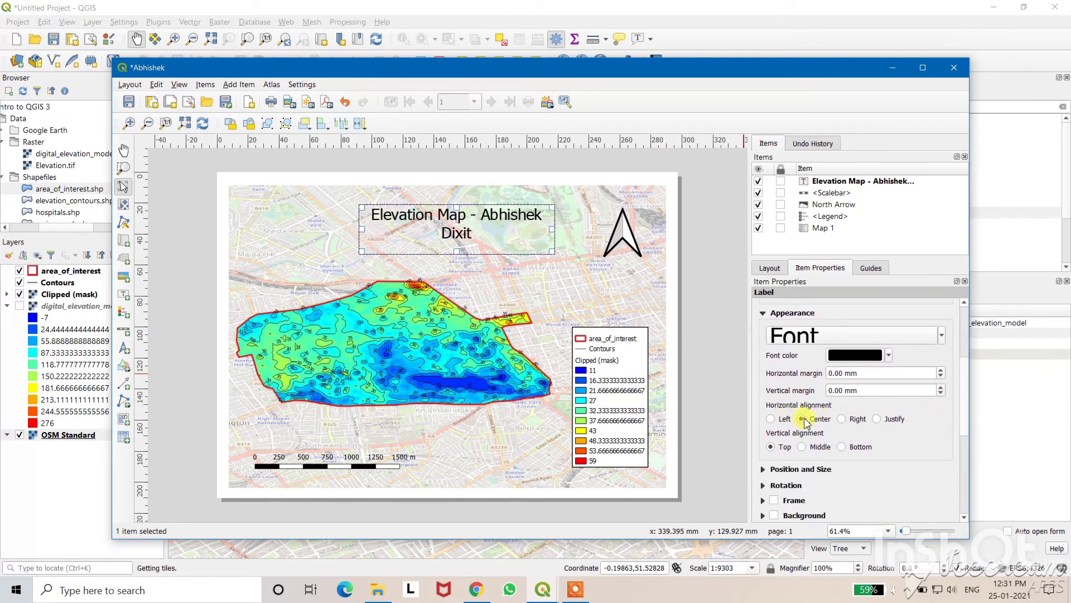
click(802, 447)
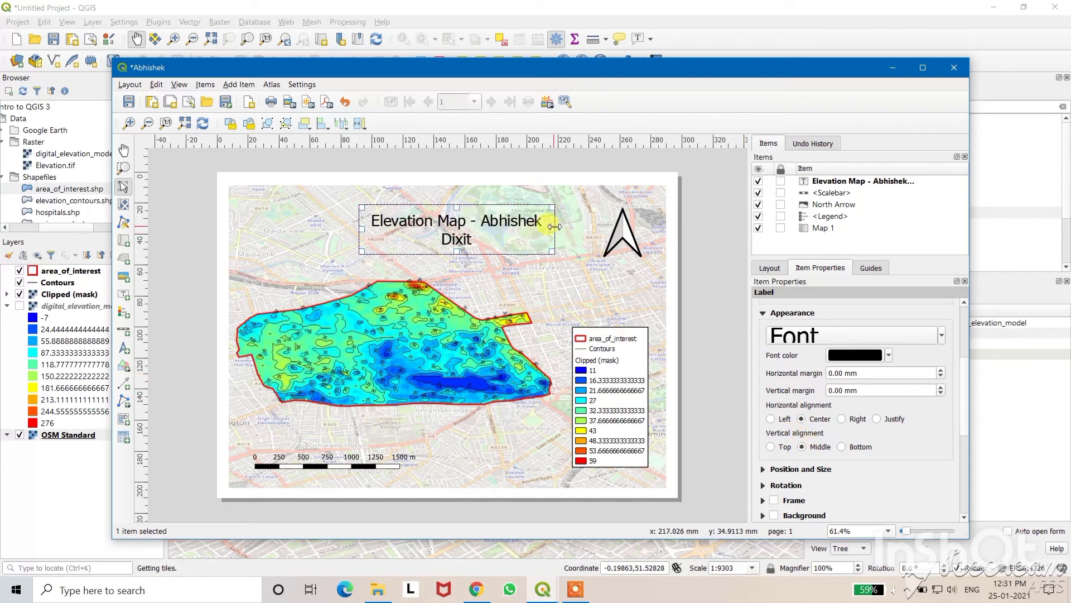
drag(555, 227, 529, 229)
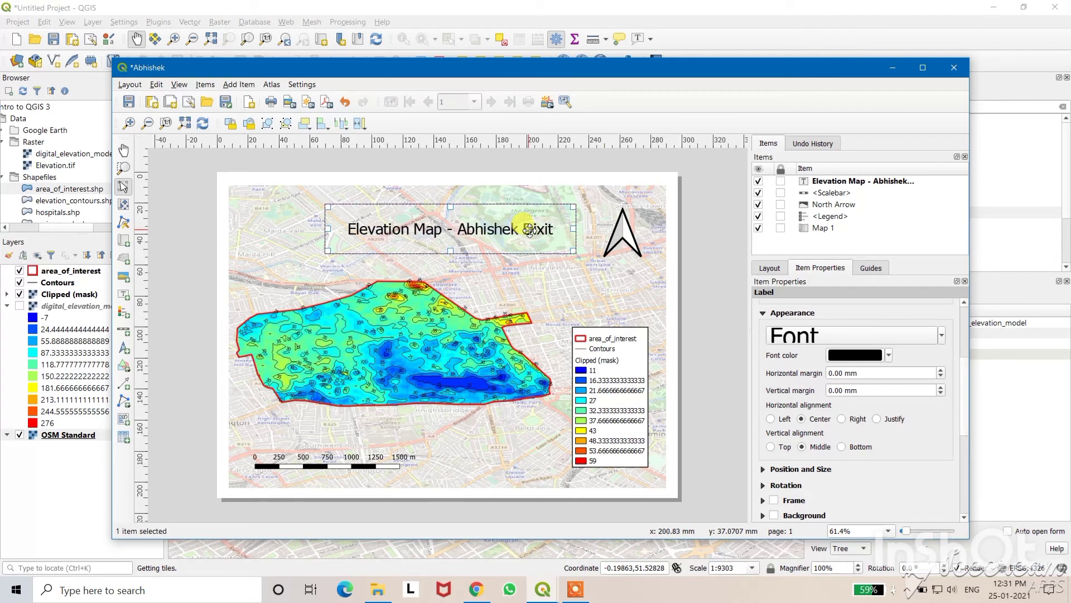
click(705, 266)
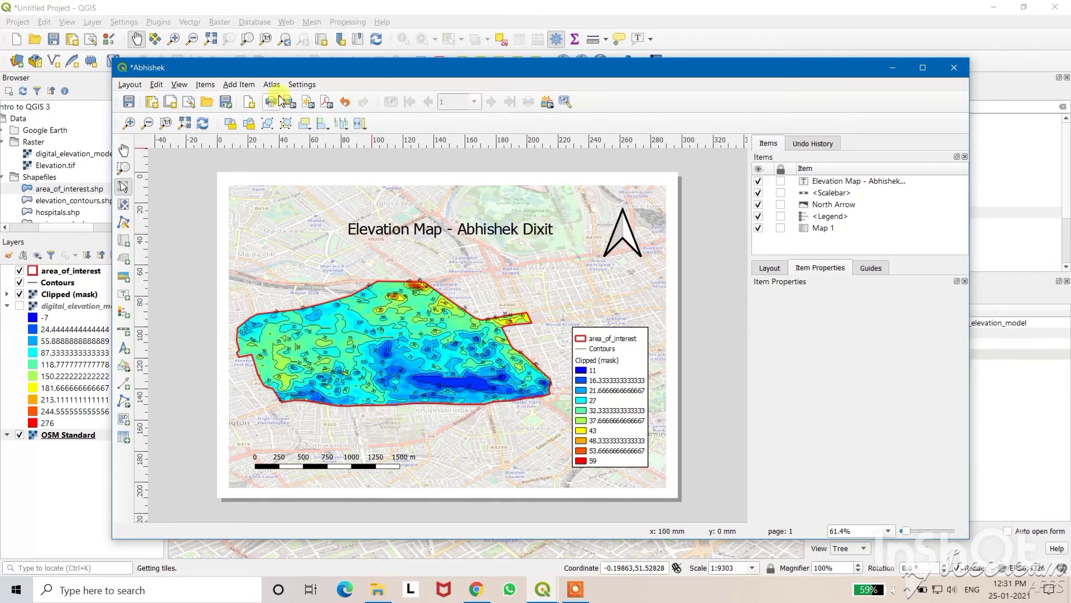
- Add a rectangle shape covering the full extent of the layout map
click(236, 87)
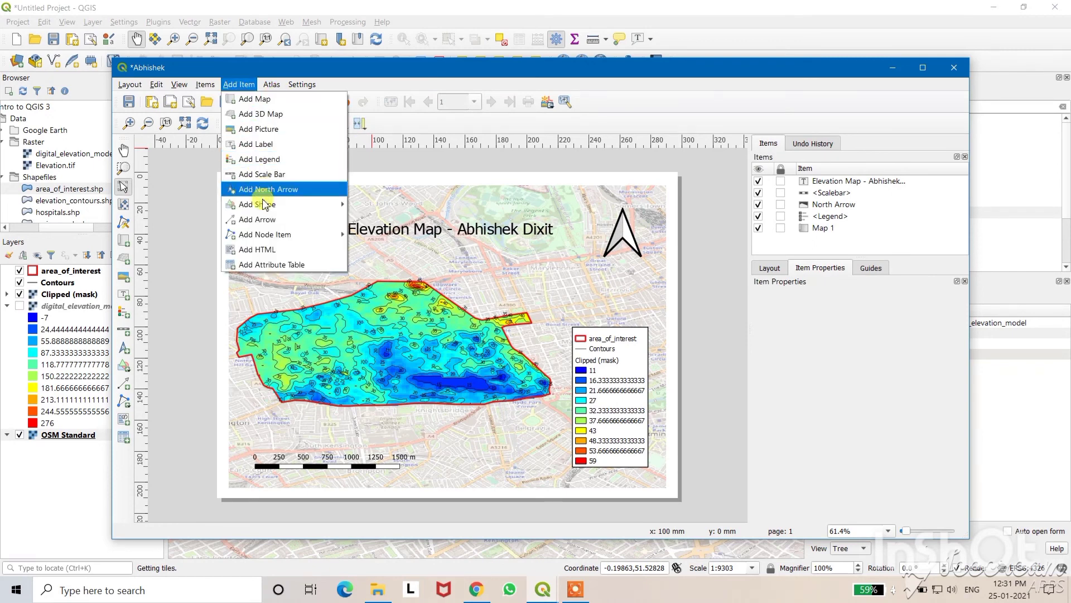
mouse_move(265, 209)
click(369, 205)
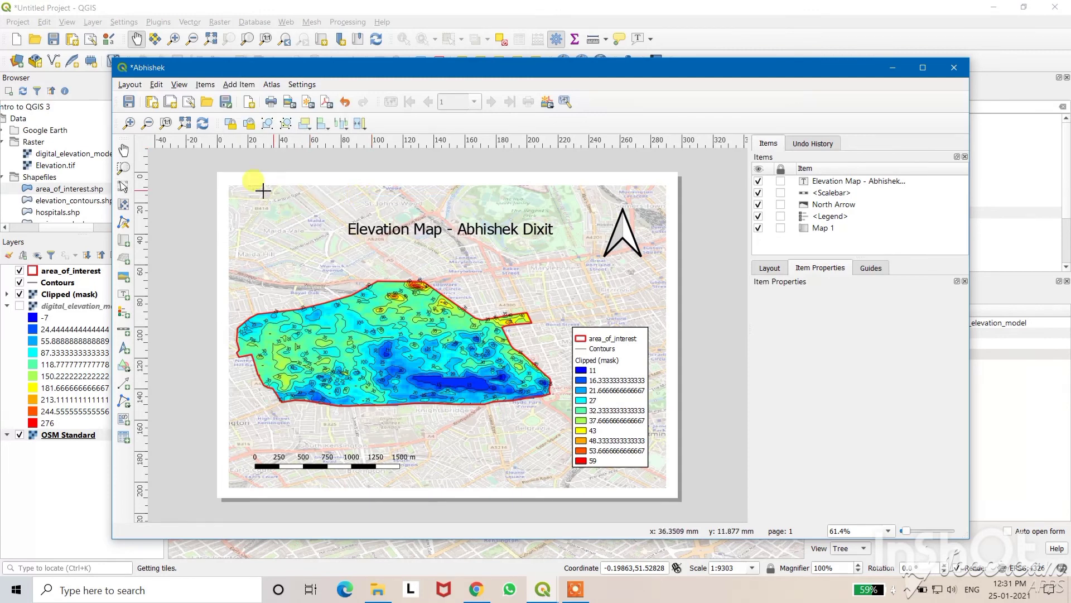
drag(232, 187, 664, 486)
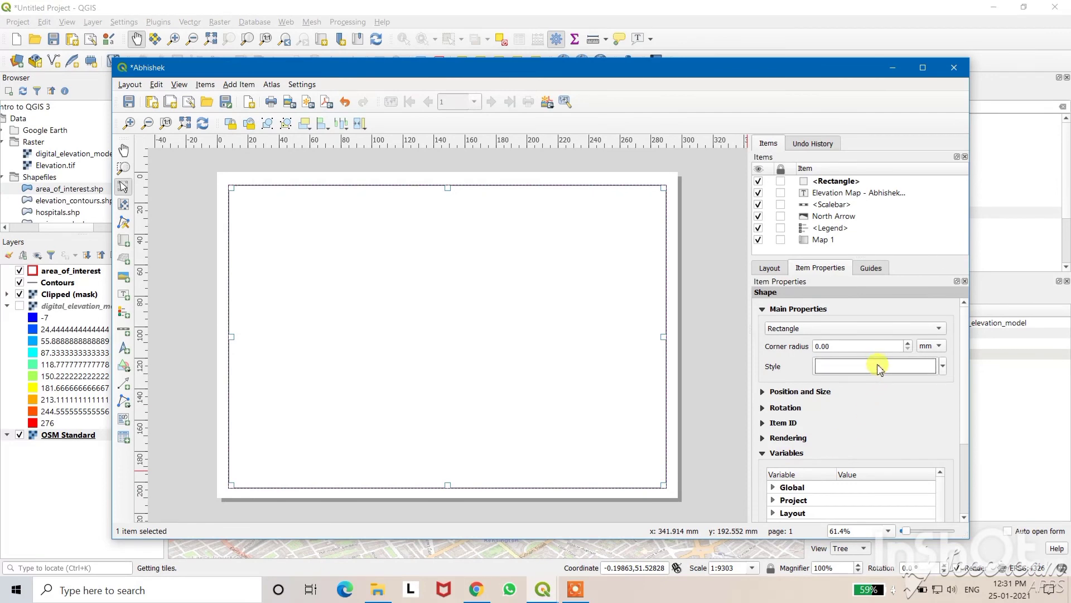
- Change the rectangle's symbol layer type to Outline: Simple line so it only borders the map
click(877, 363)
click(866, 322)
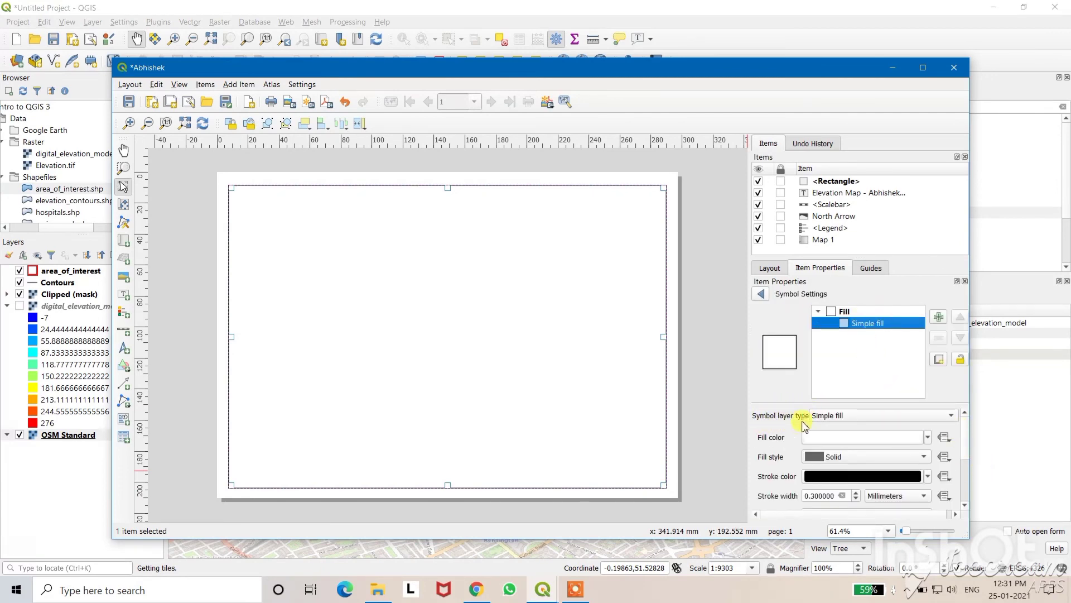
click(874, 419)
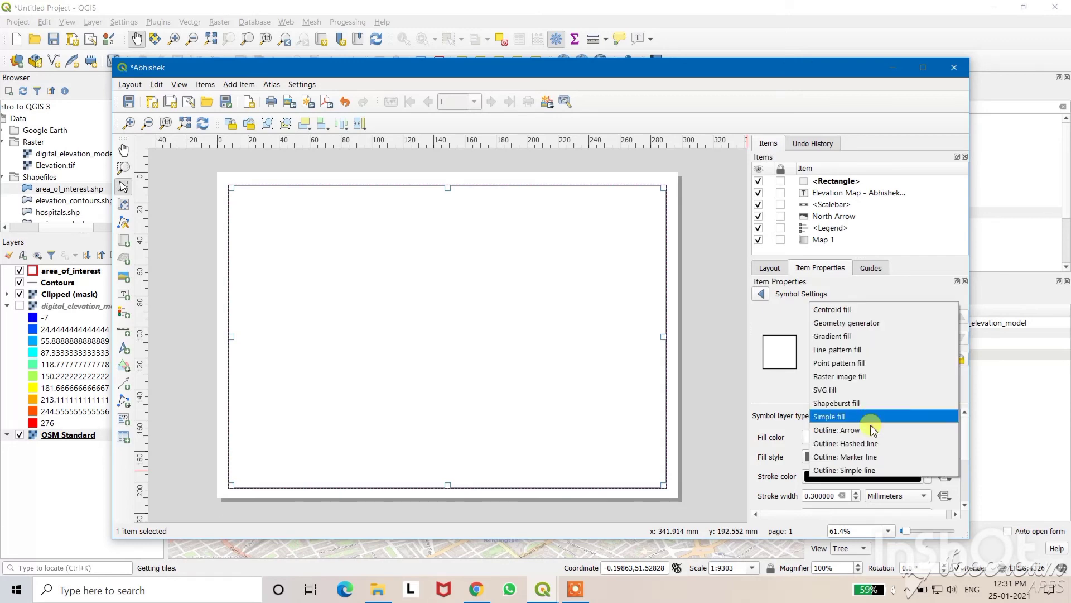
click(867, 471)
click(734, 378)
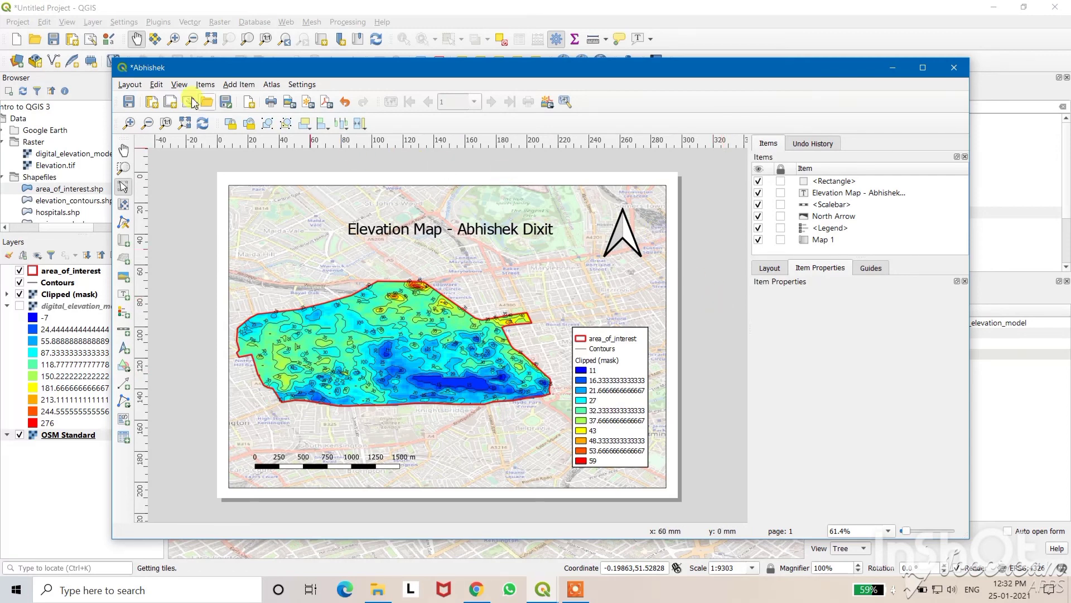
- Export the layout as an image to the Desktop in JPEG format, at 300 dpi with antialiasing enabled
click(130, 87)
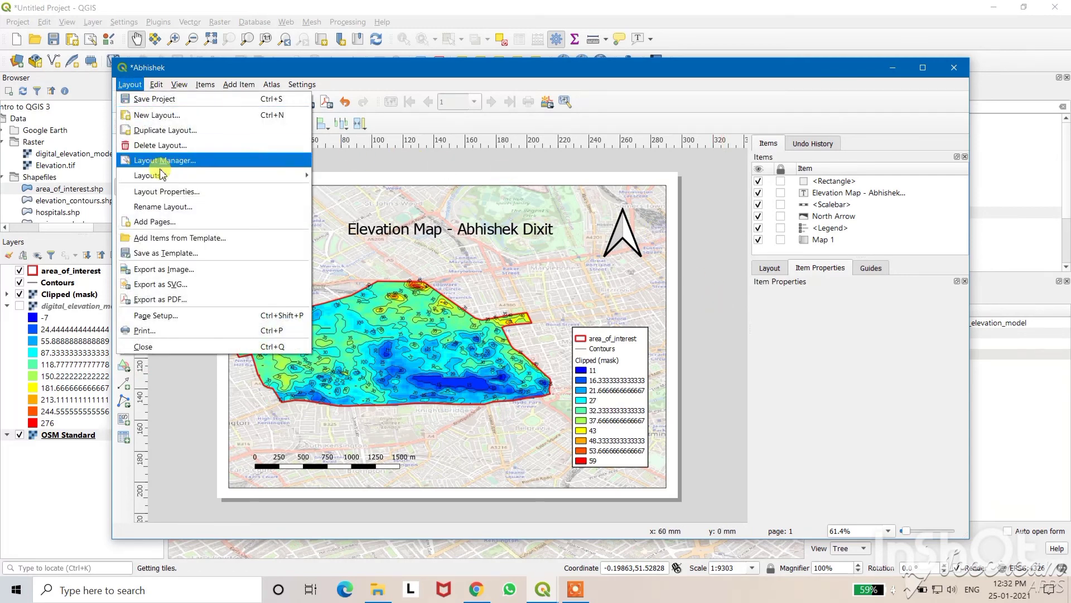
click(161, 272)
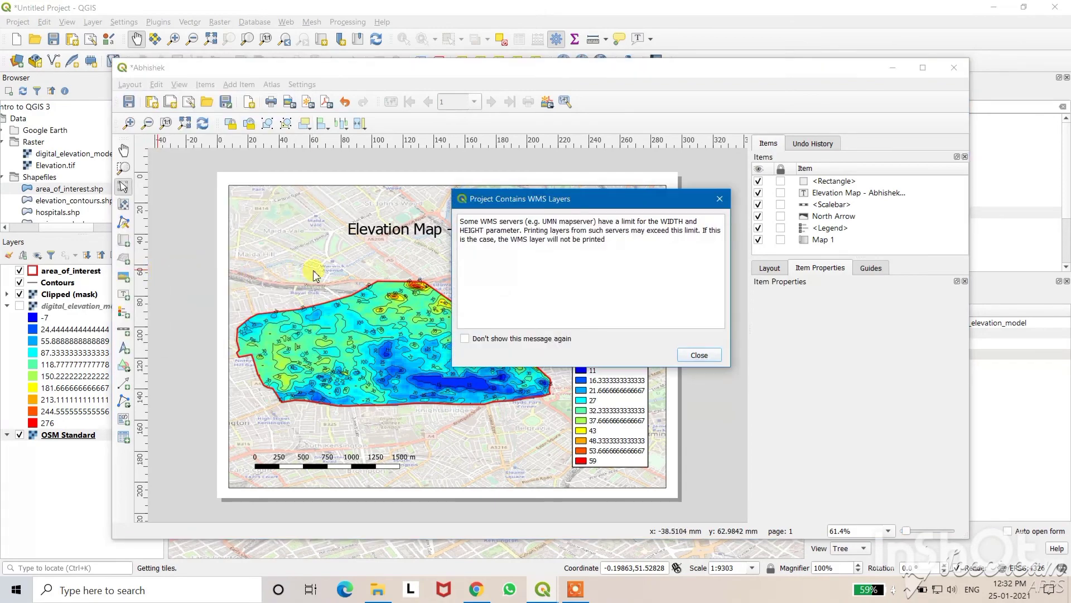
click(700, 354)
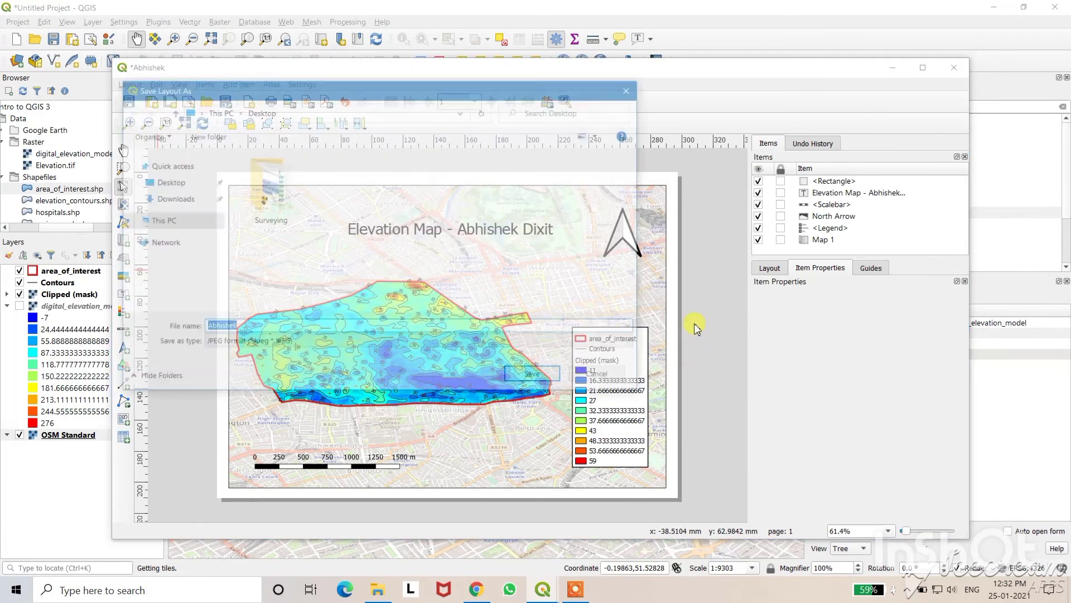
click(179, 183)
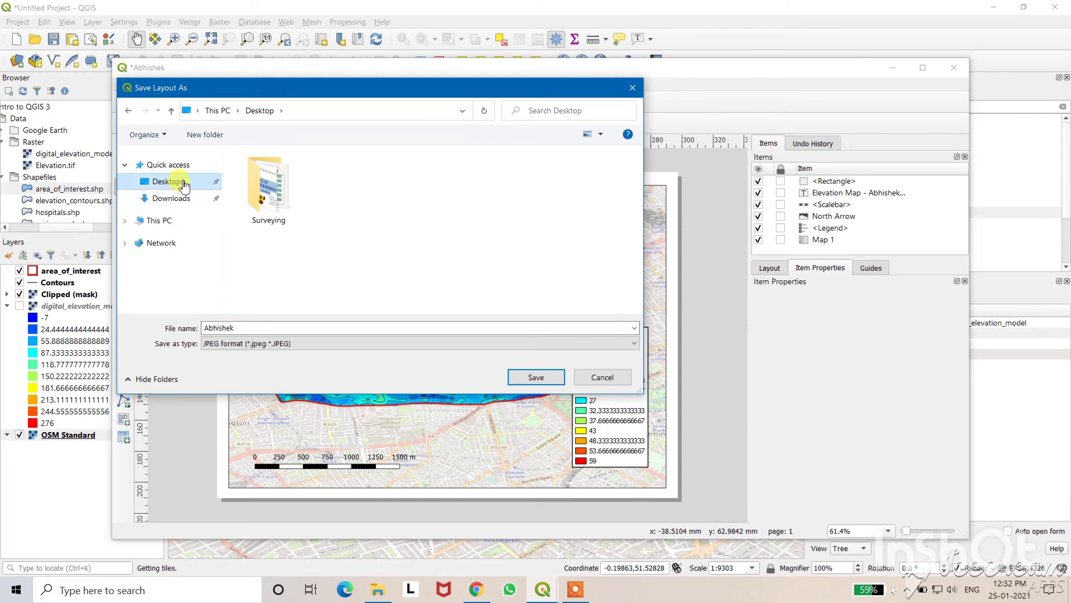
double_click(255, 328)
click(258, 328)
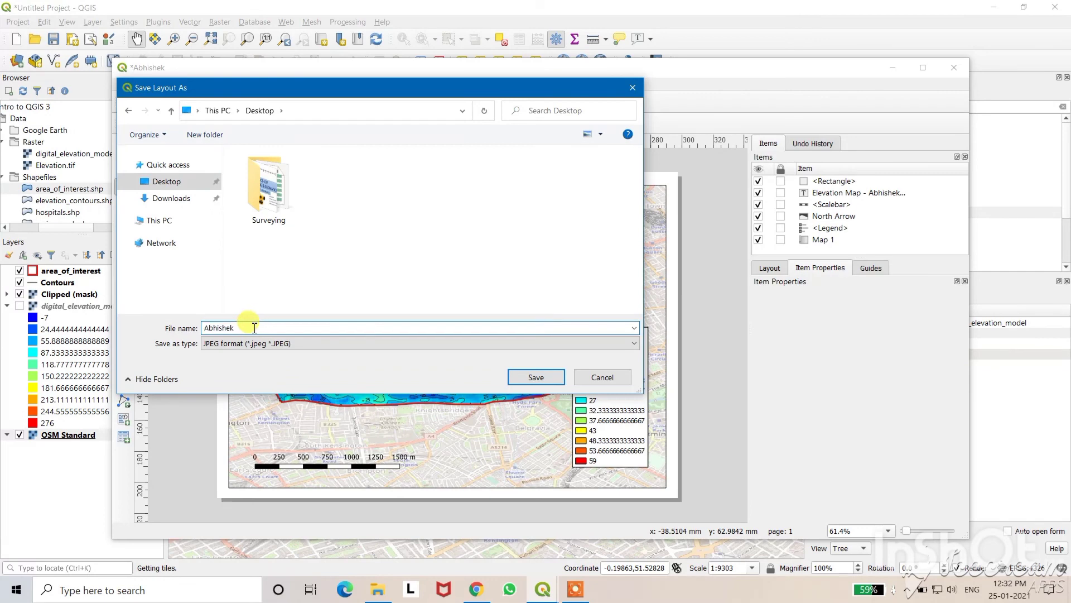
click(269, 343)
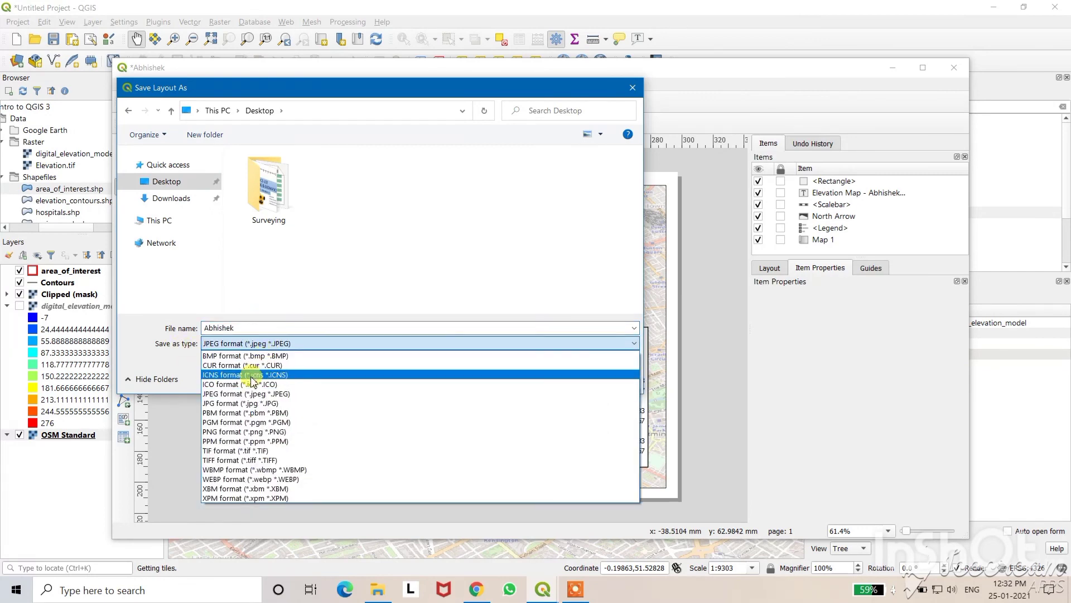
click(240, 394)
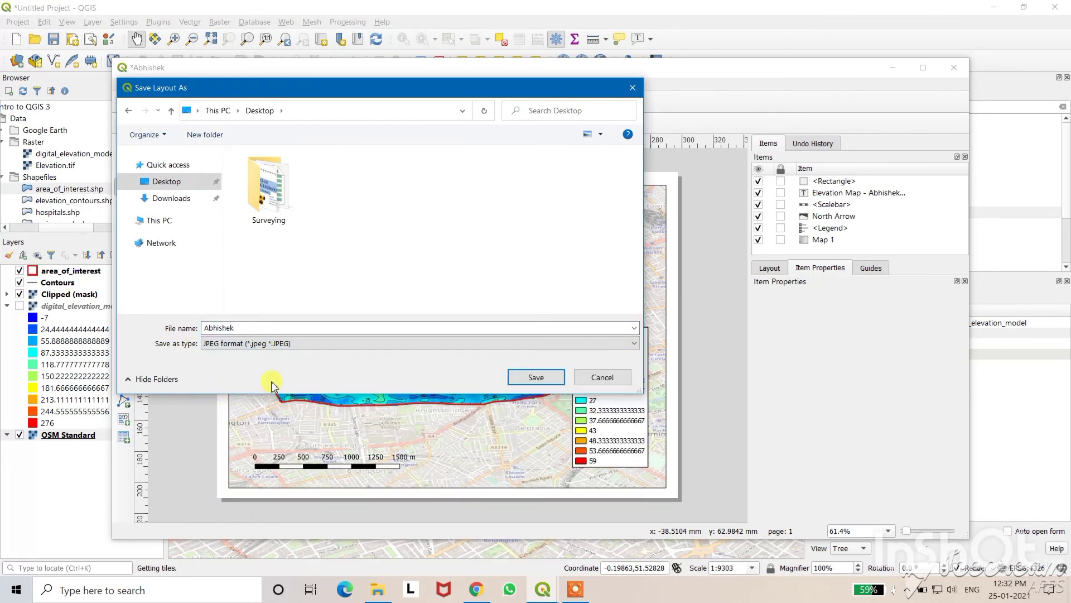
click(541, 377)
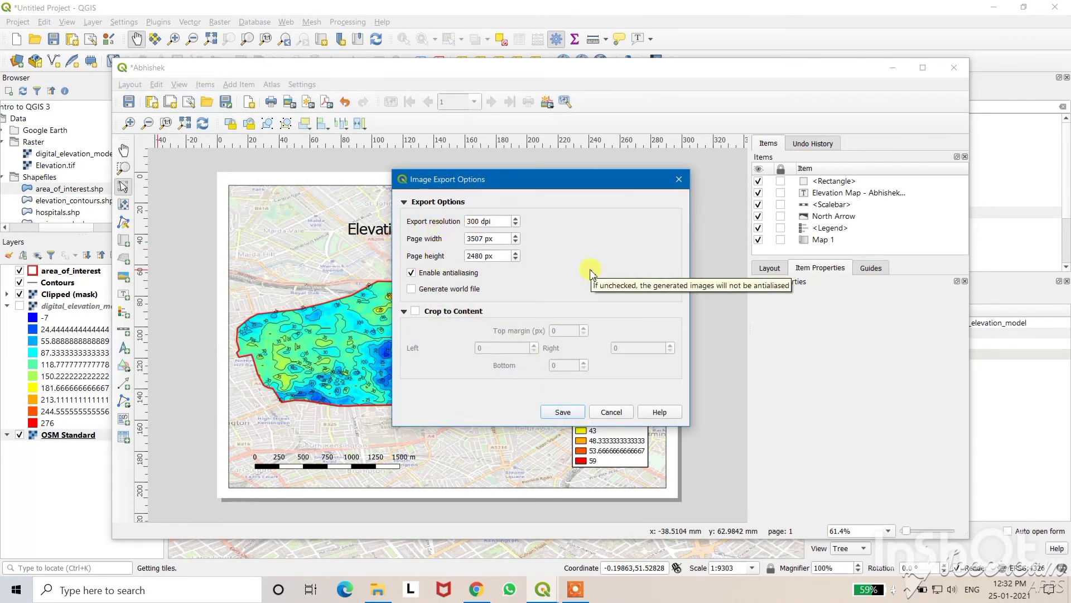
click(564, 413)
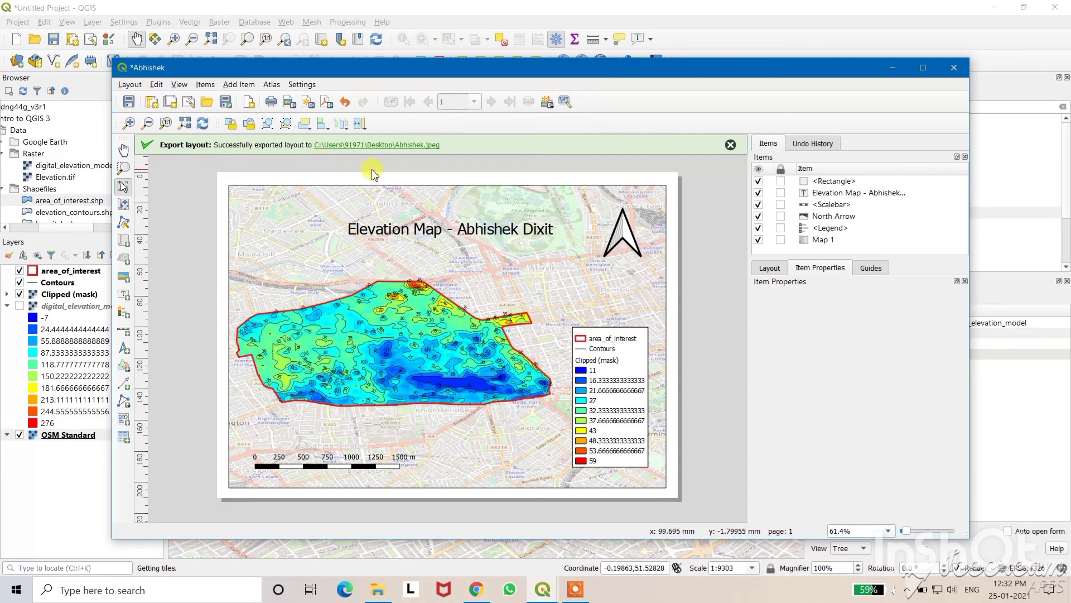
- Minimize the layout and project windows, inspect the exported JPEG map from the desktop in the image viewer, and close it
click(890, 68)
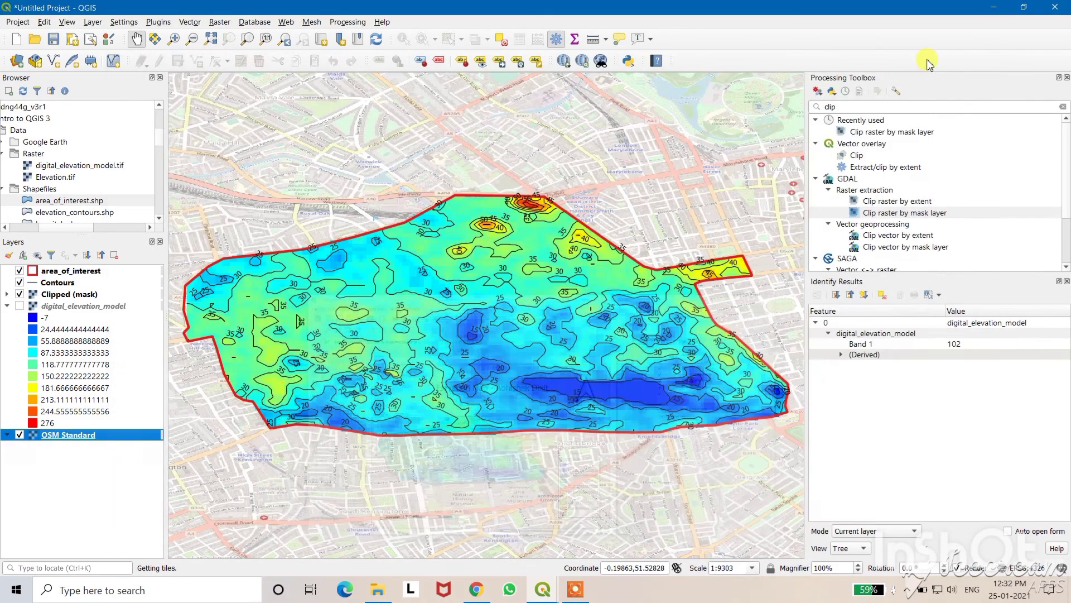
click(994, 7)
click(990, 8)
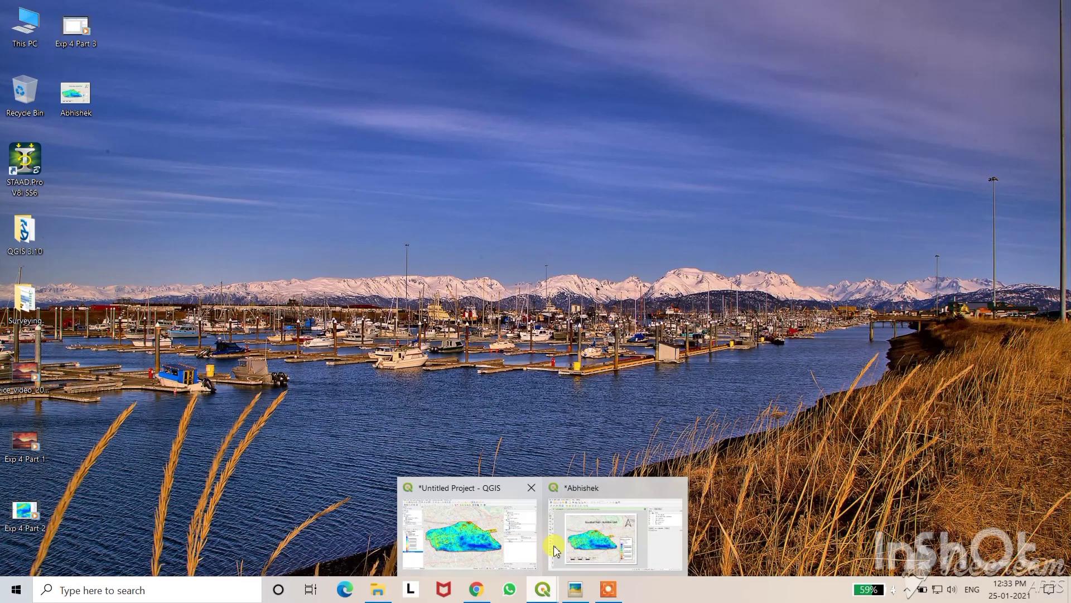
click(556, 549)
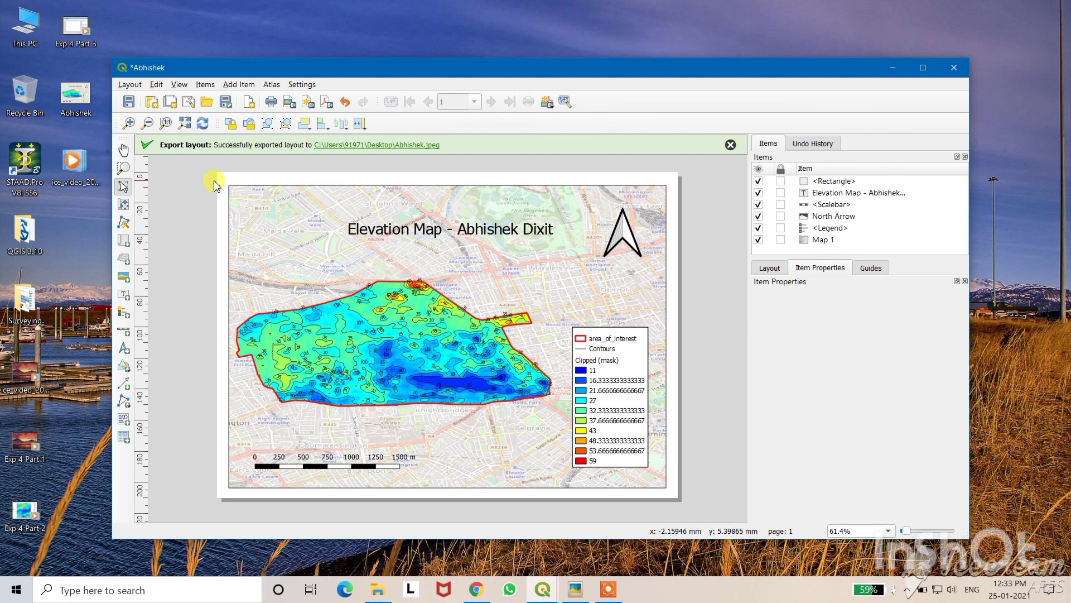
click(891, 68)
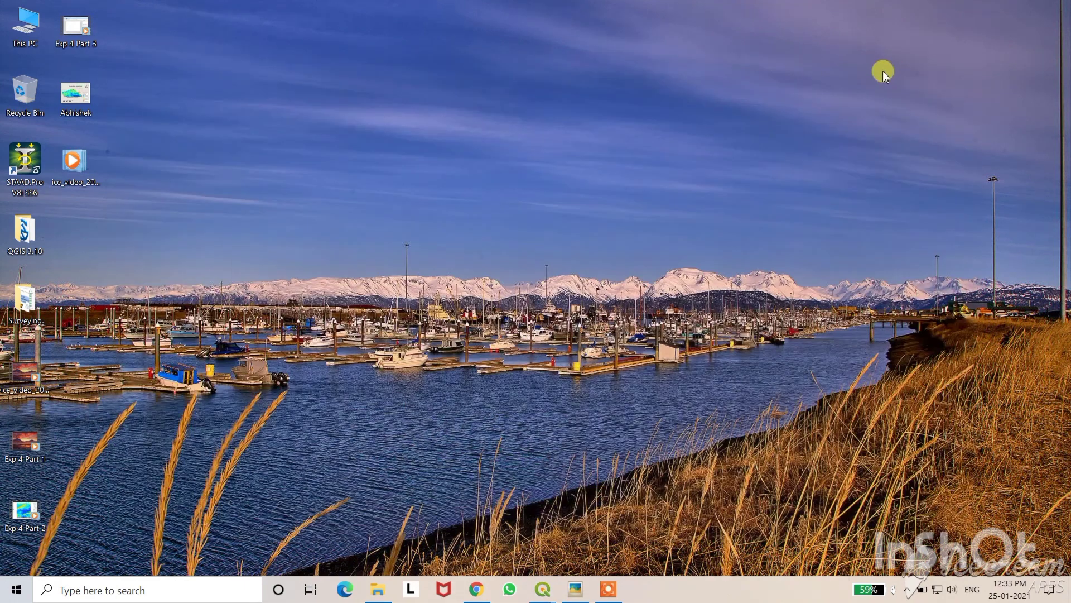
double_click(77, 98)
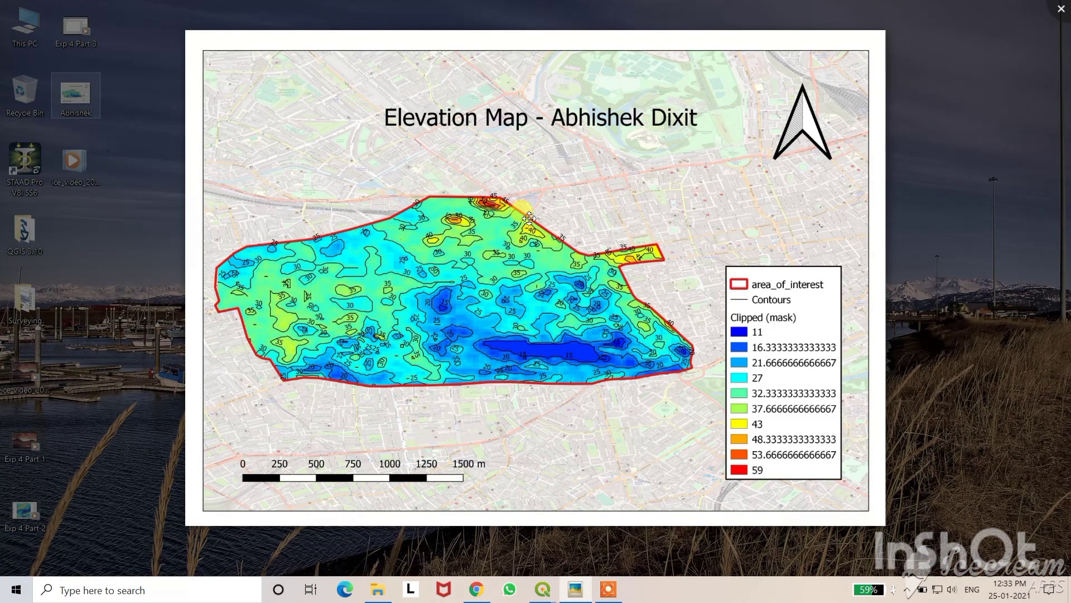
scroll(529, 218, up, 2)
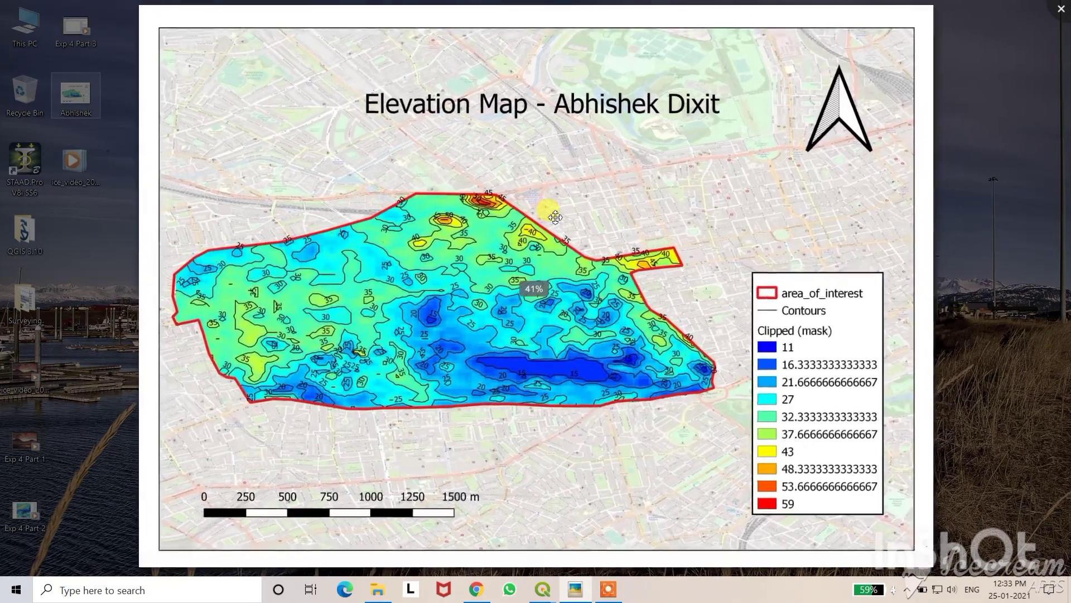
scroll(566, 220, down, 2)
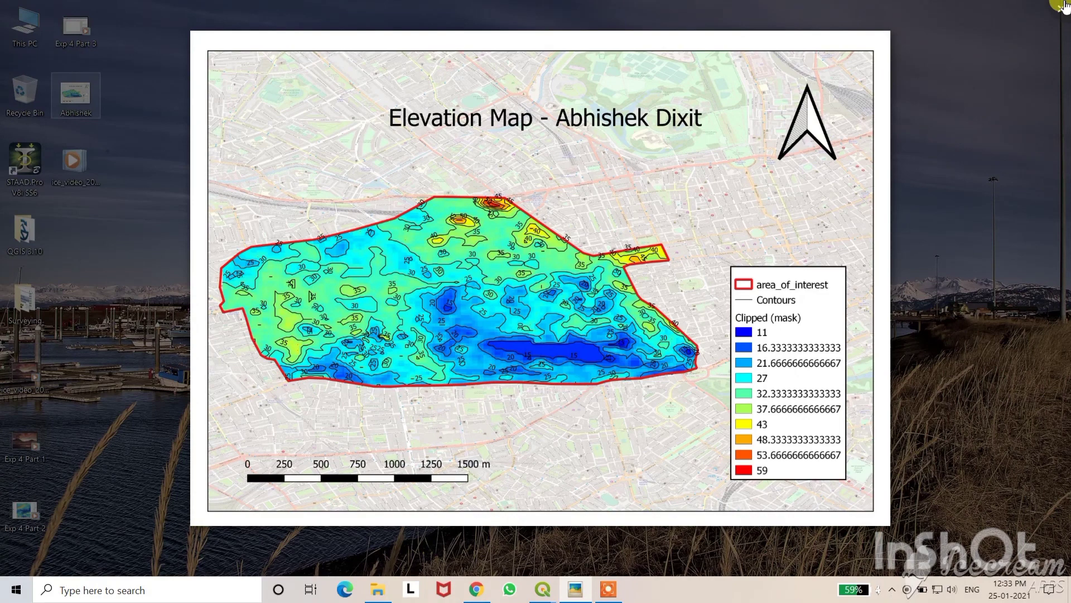
click(1064, 5)
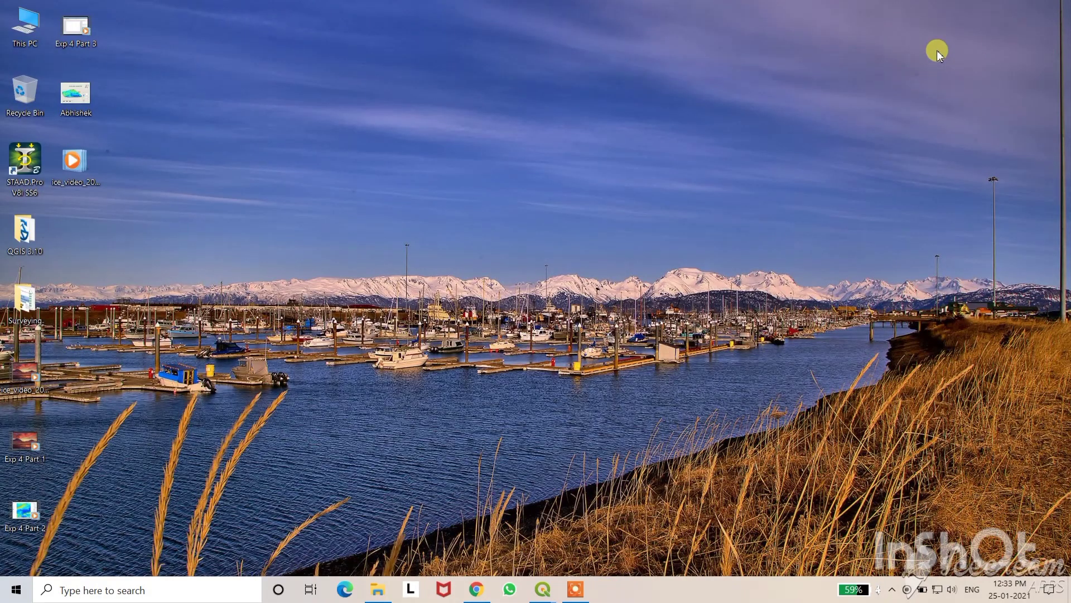